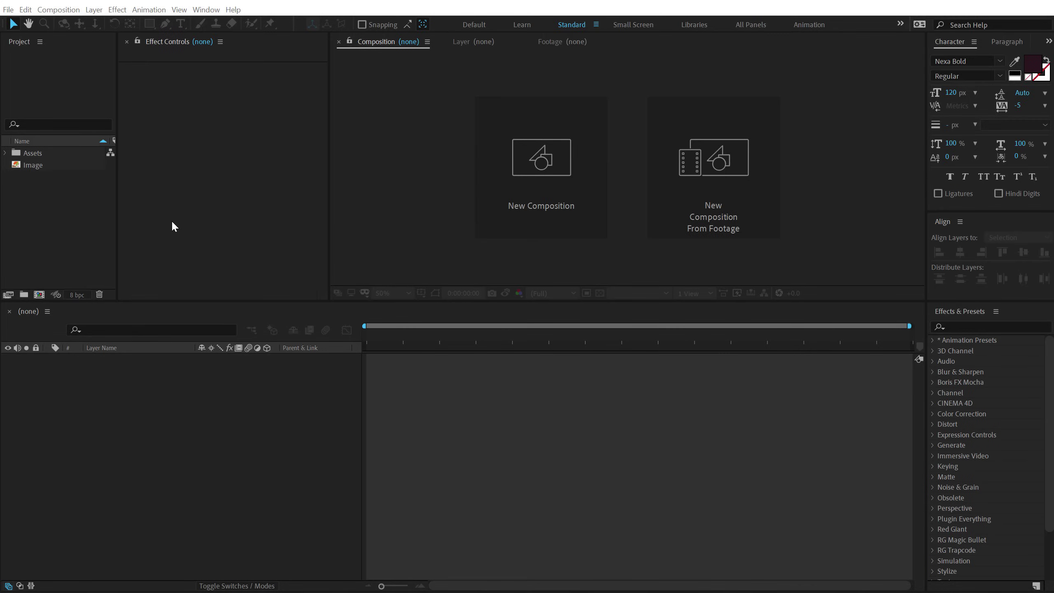
Create a new composition named Render with width and height both 1200 px.
click(493, 211)
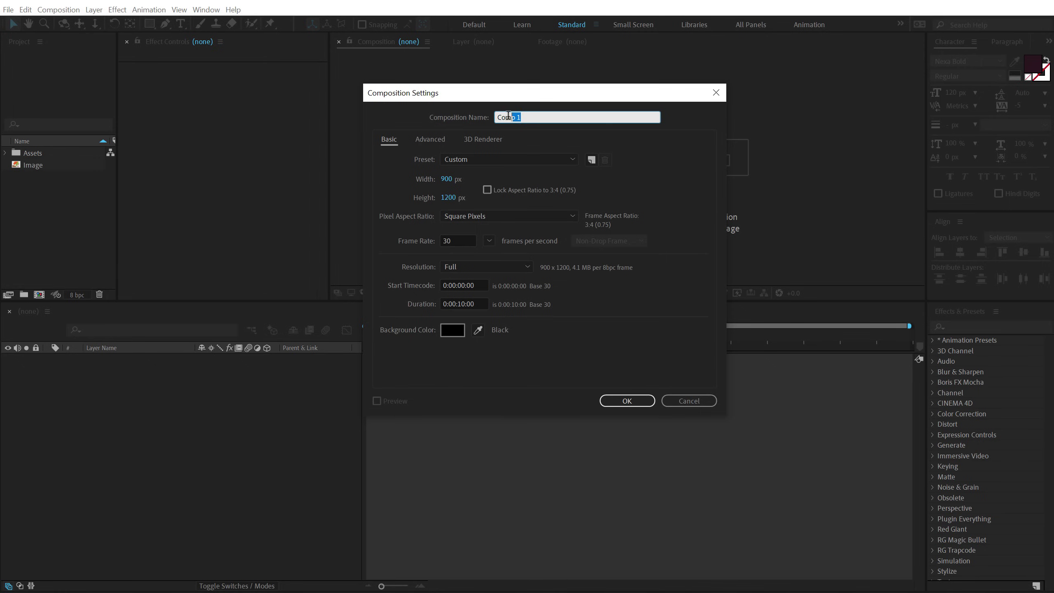
text(Render)
click(448, 179)
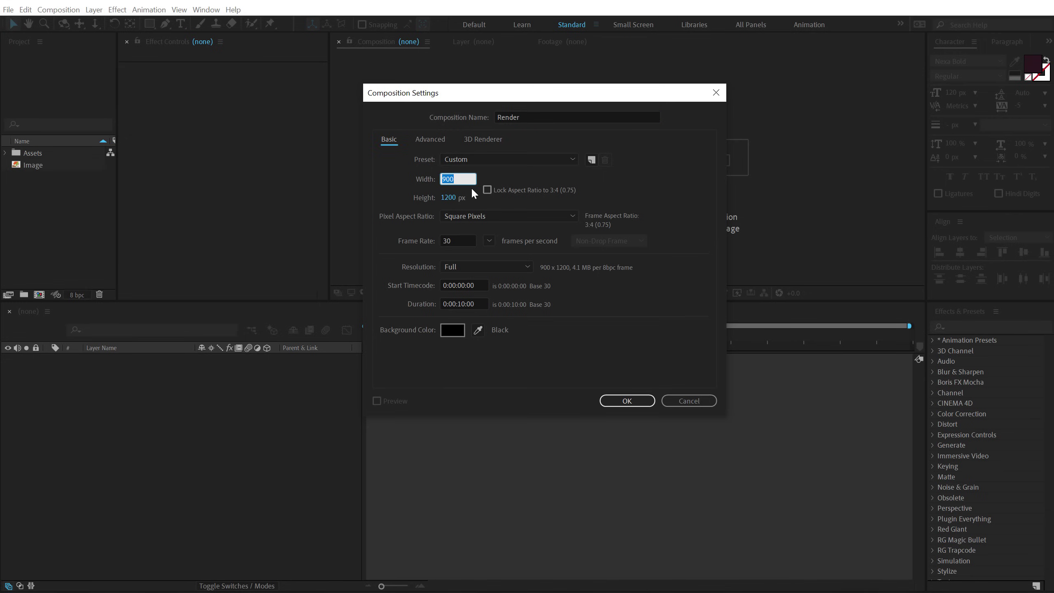
text(1200)
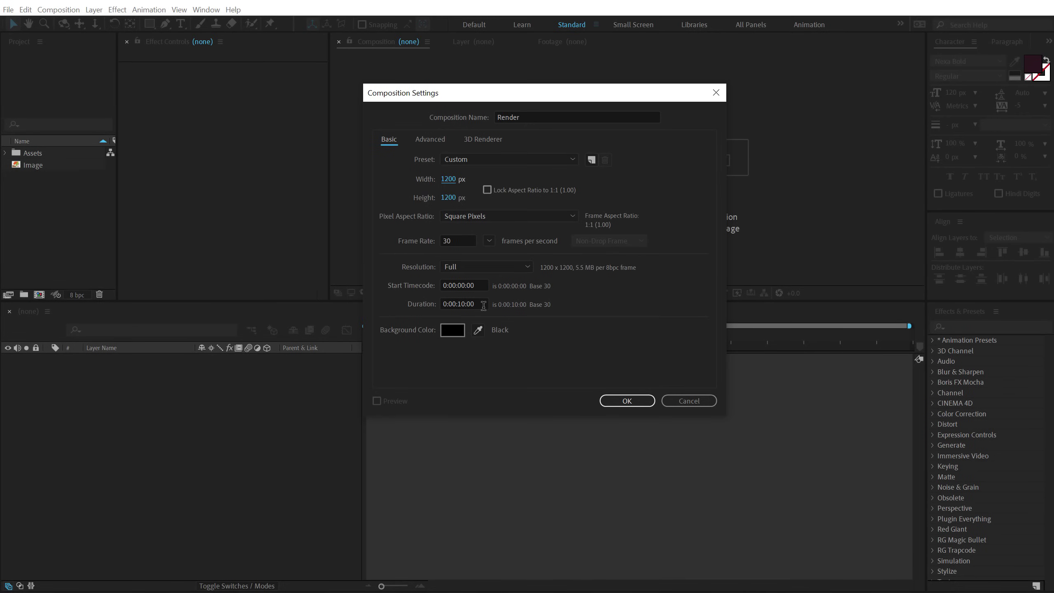
click(626, 401)
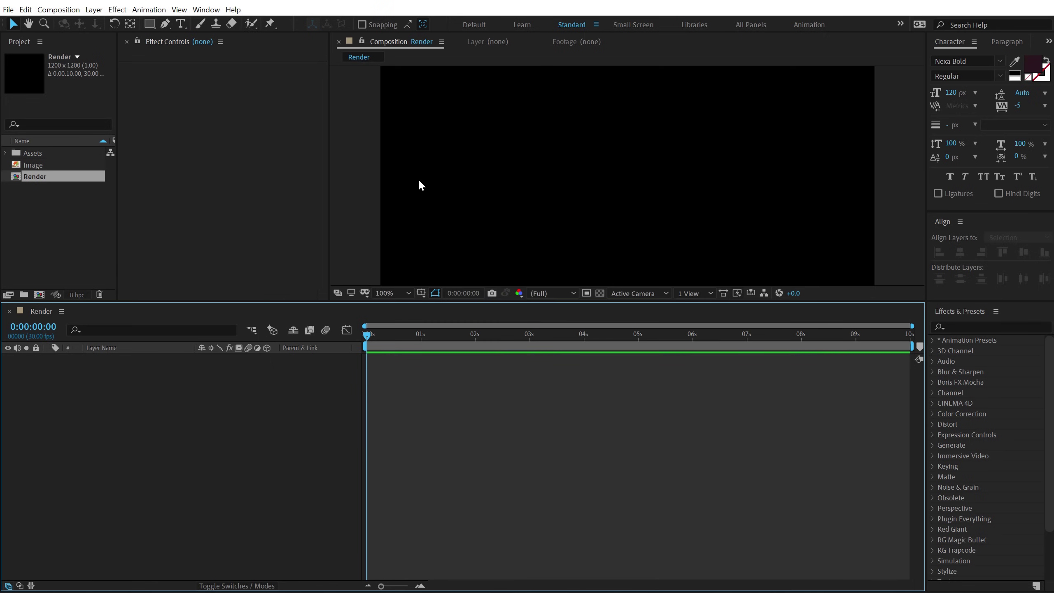
Create a second composition named Media at 900 px wide by 1200 px high.
click(51, 241)
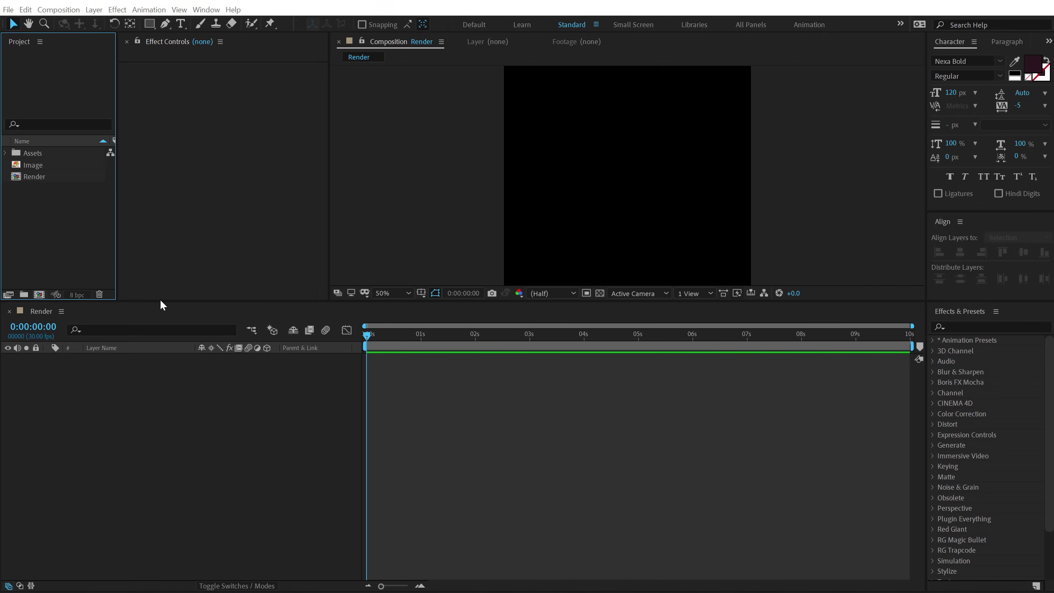
key(ctrl+n)
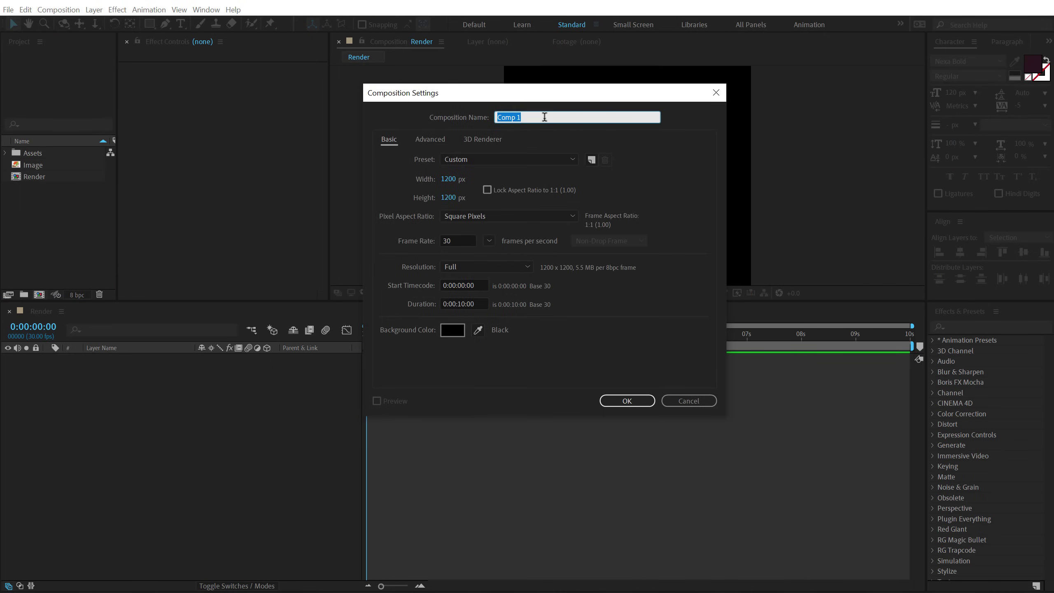
text(medi)
click(446, 179)
text(900)
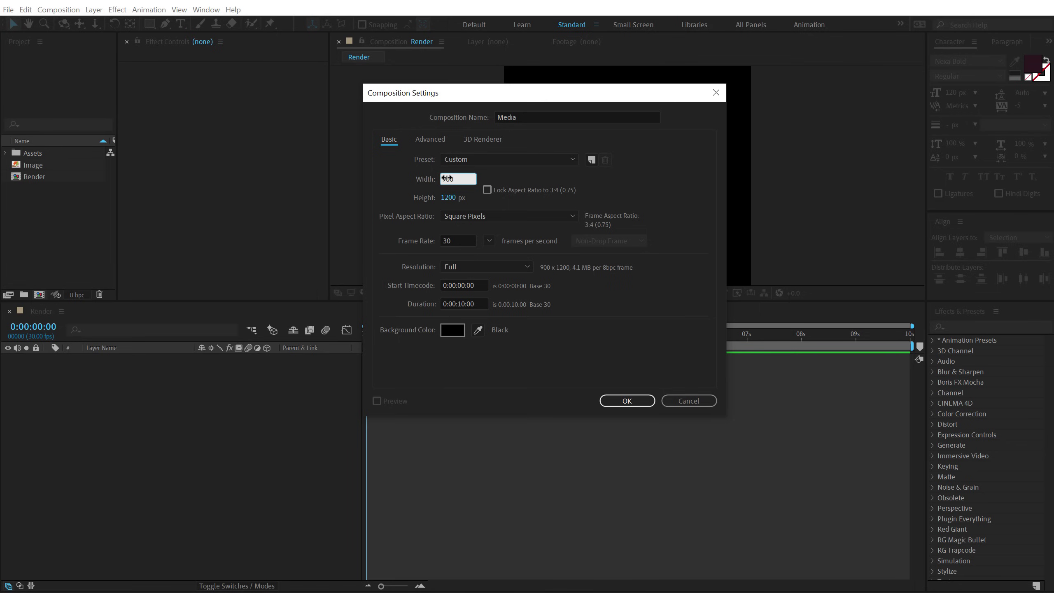
click(626, 401)
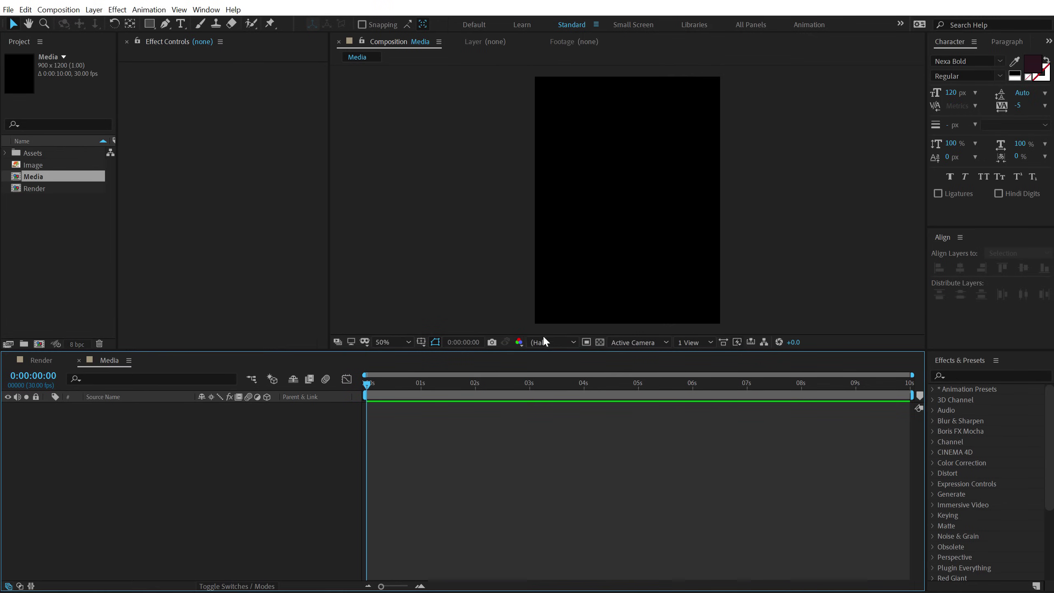
Add the Image photo to the Media composition and scale it down to fit the frame.
click(44, 166)
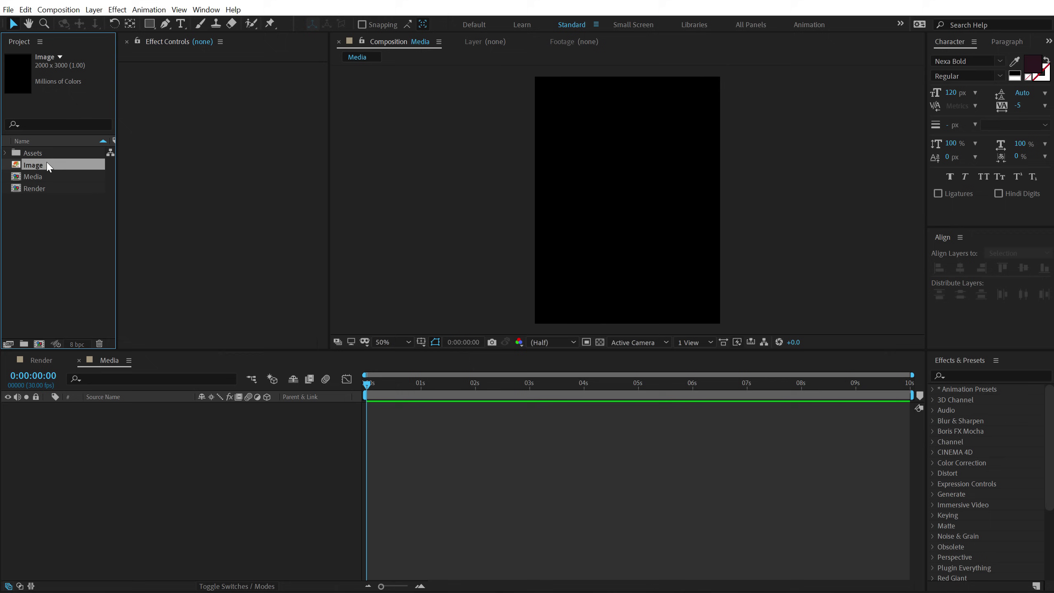
drag(45, 166, 127, 455)
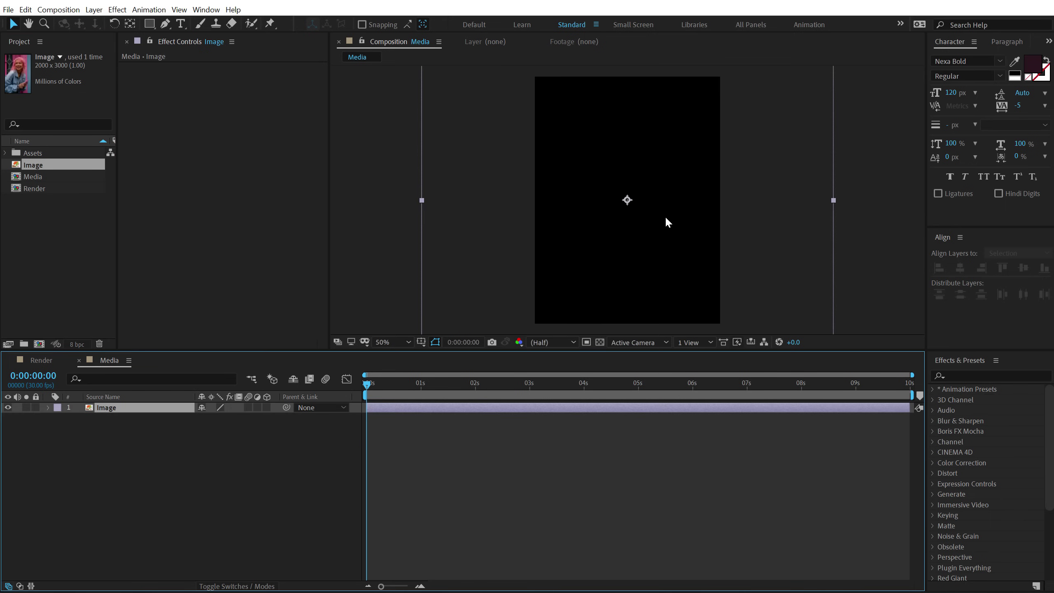
drag(833, 201, 727, 211)
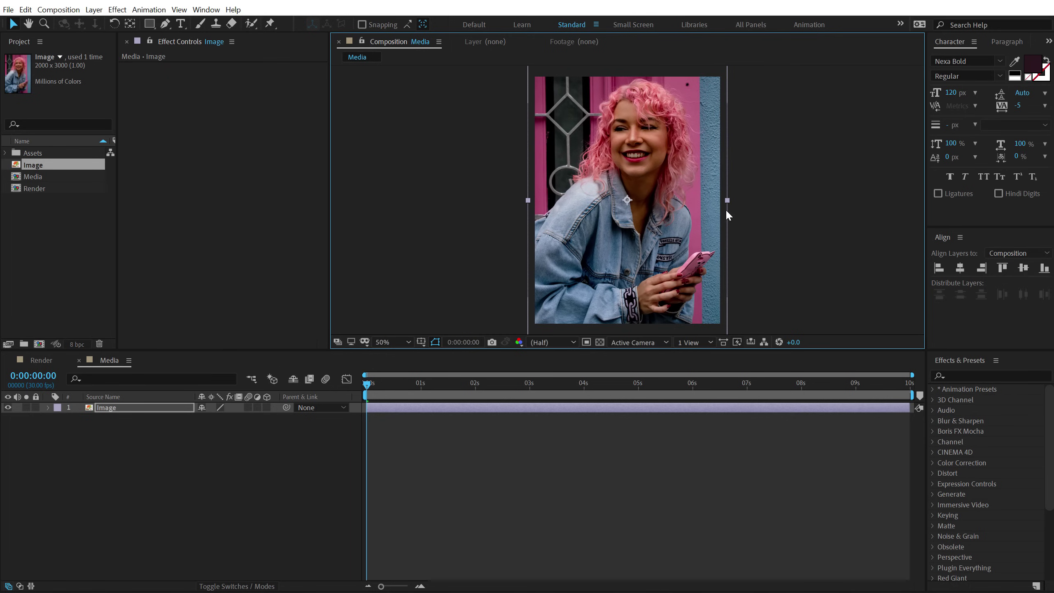
Browse Shape_01 to Shape_04.png in the Assets folder, then go back to Render.
click(5, 153)
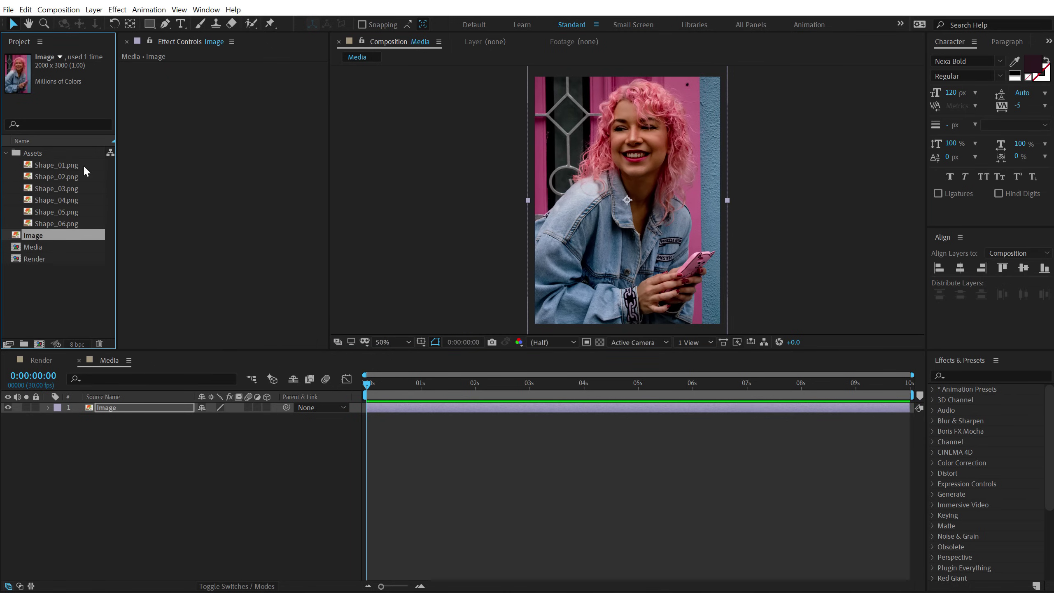
click(55, 168)
click(53, 177)
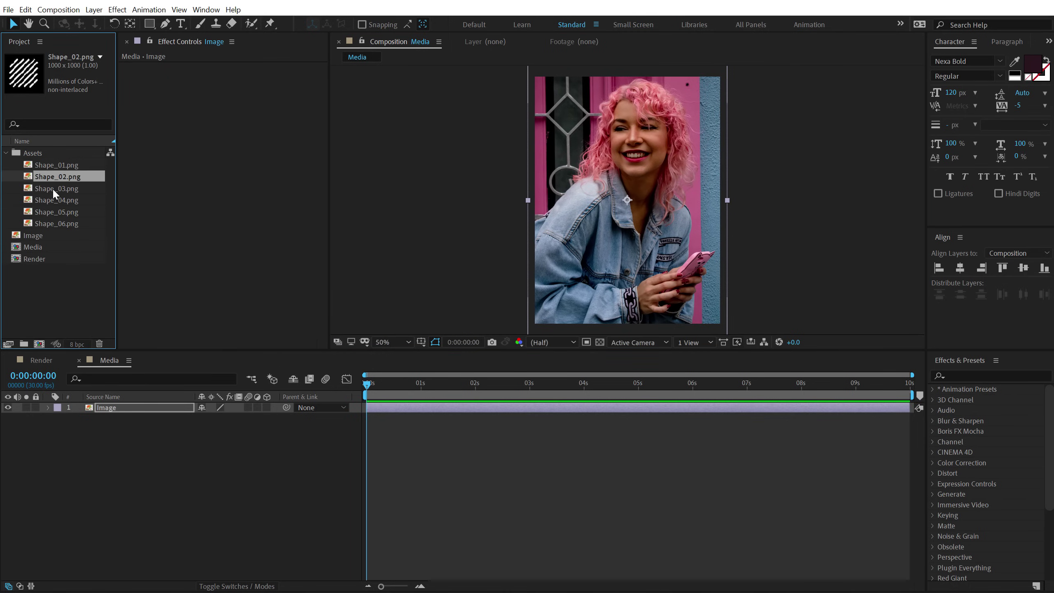
click(53, 187)
click(48, 201)
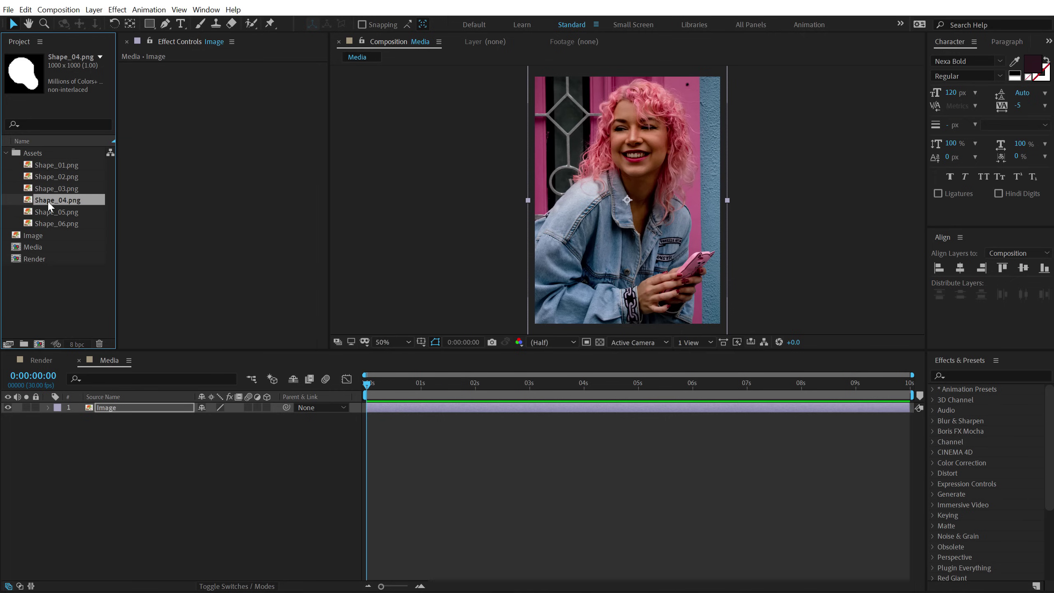
click(5, 153)
click(81, 231)
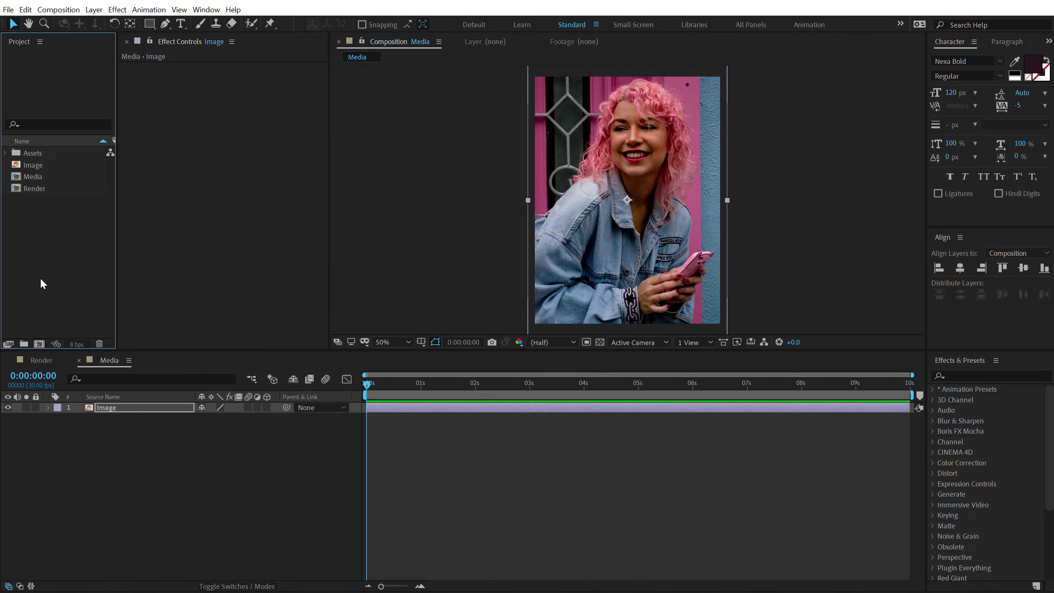
click(44, 360)
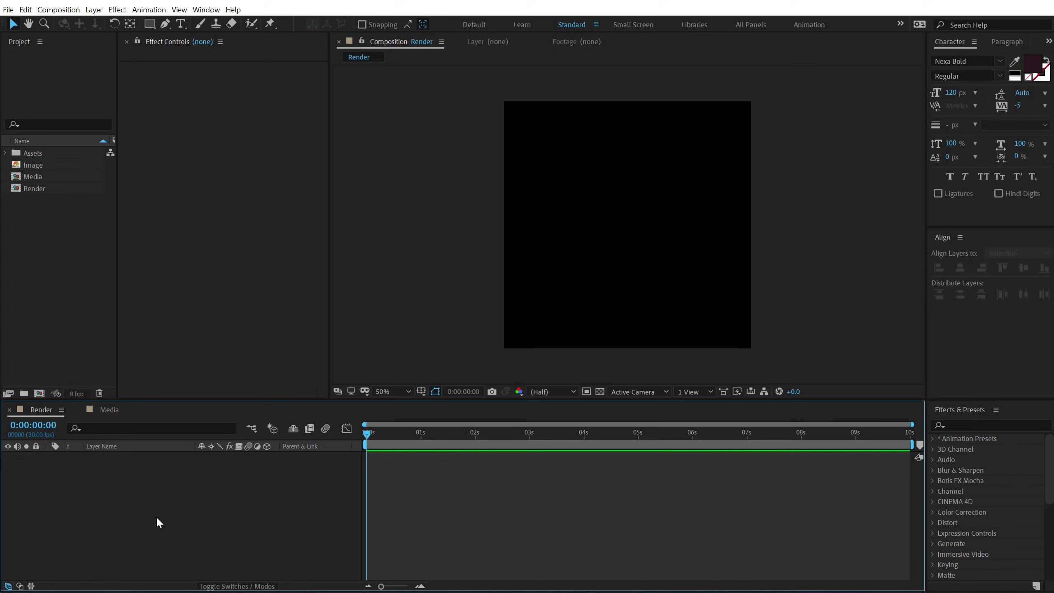
Add a solid layer named BG and apply the Fill effect to it.
key(ctrl+y)
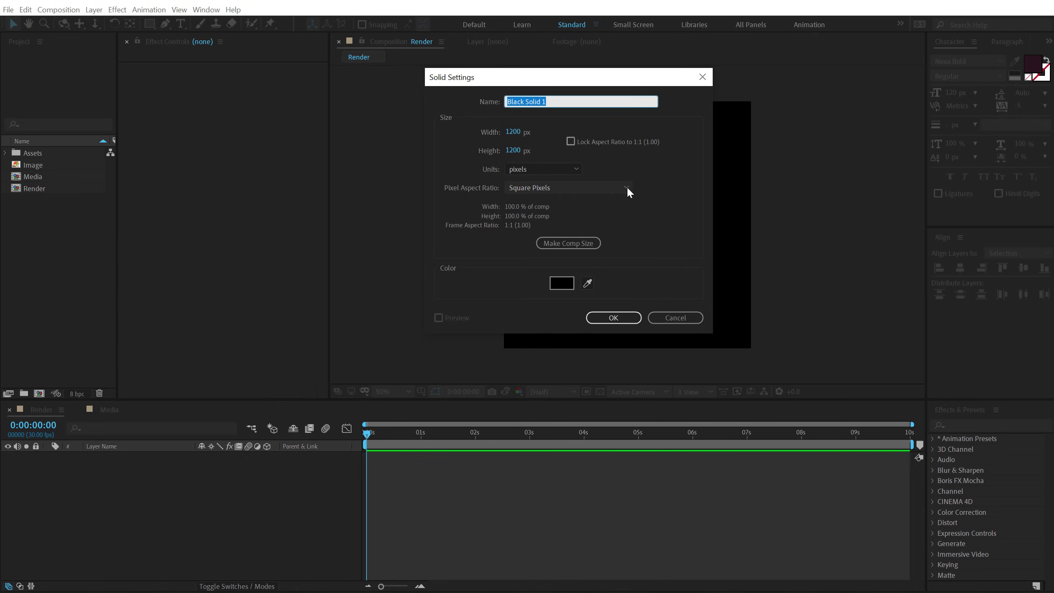
text(BG)
click(614, 317)
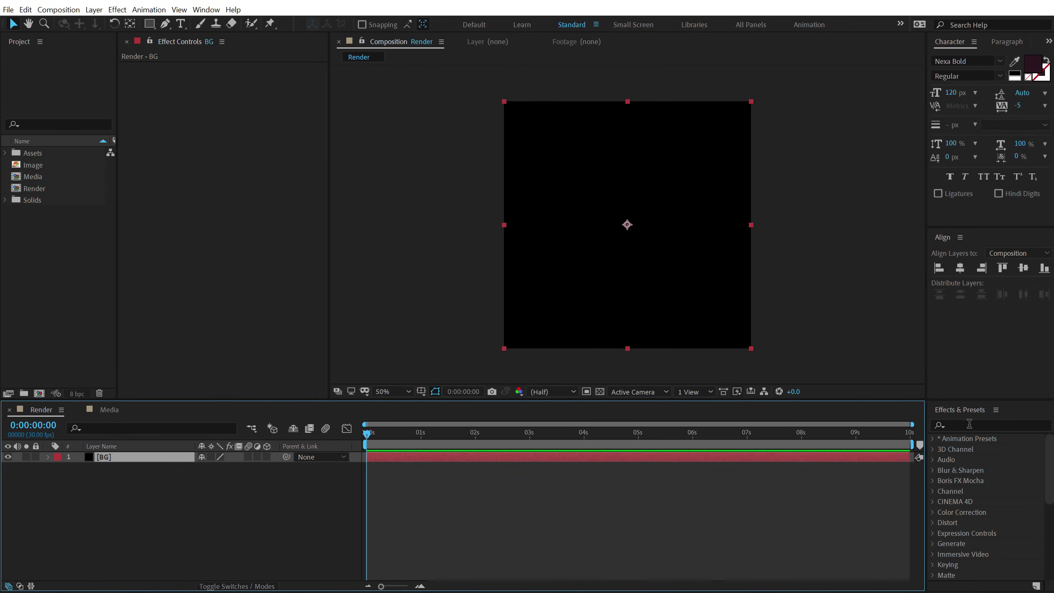
click(968, 424)
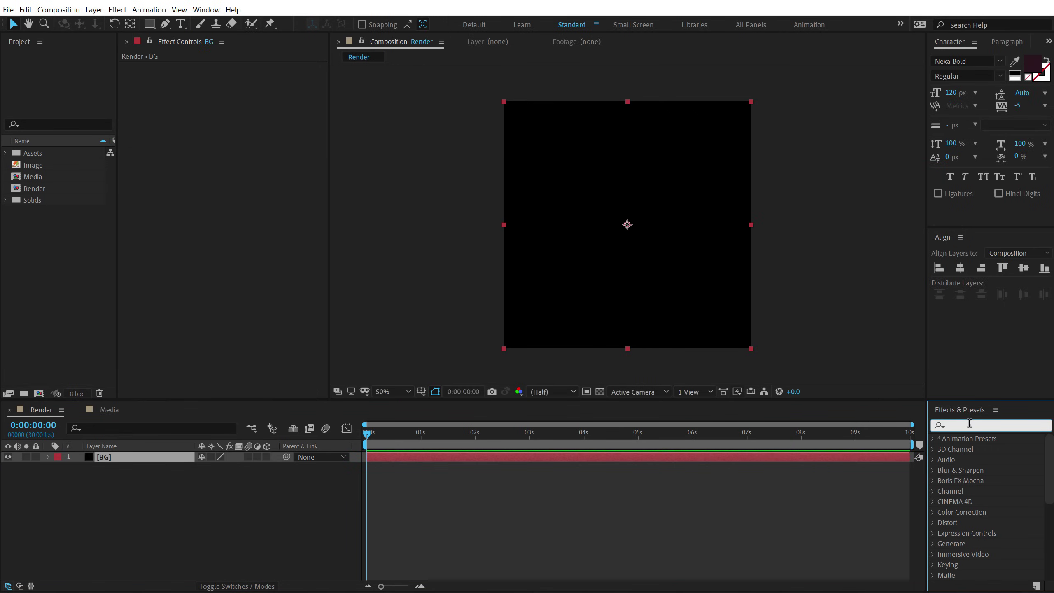
text(fill)
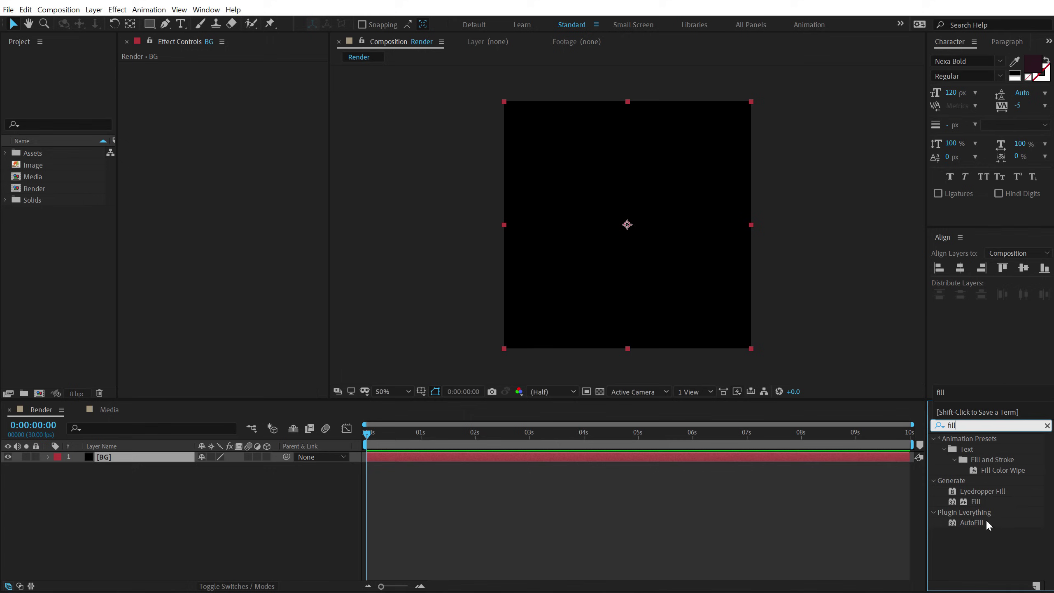
double_click(976, 501)
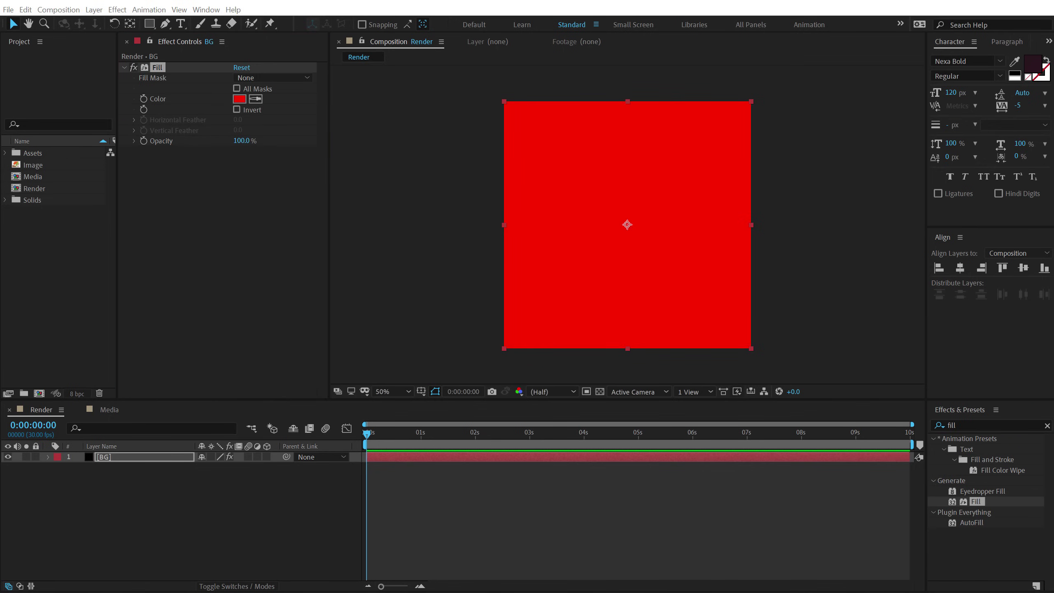
Set the BG fill colour to 2A171F and place the Media composition above it.
key(alt+Tab)
drag(443, 111, 398, 241)
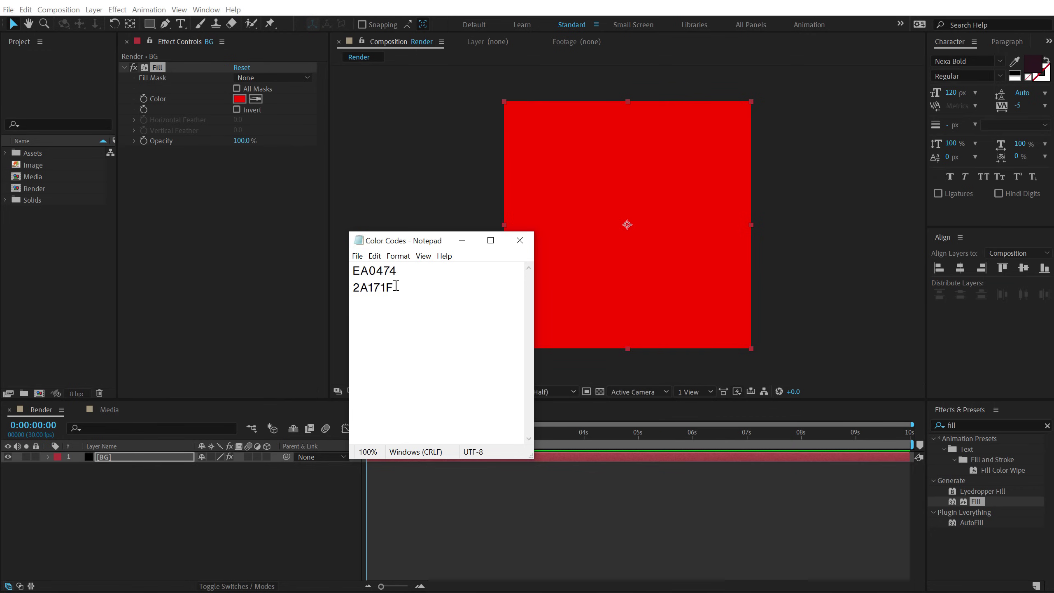
drag(396, 286, 341, 292)
key(ctrl+c)
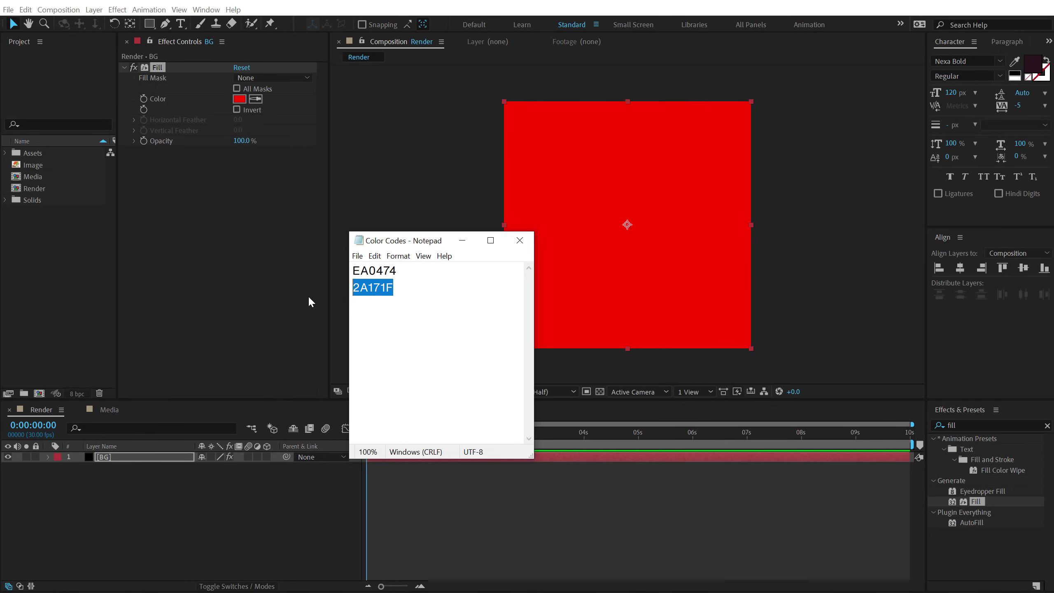
click(239, 99)
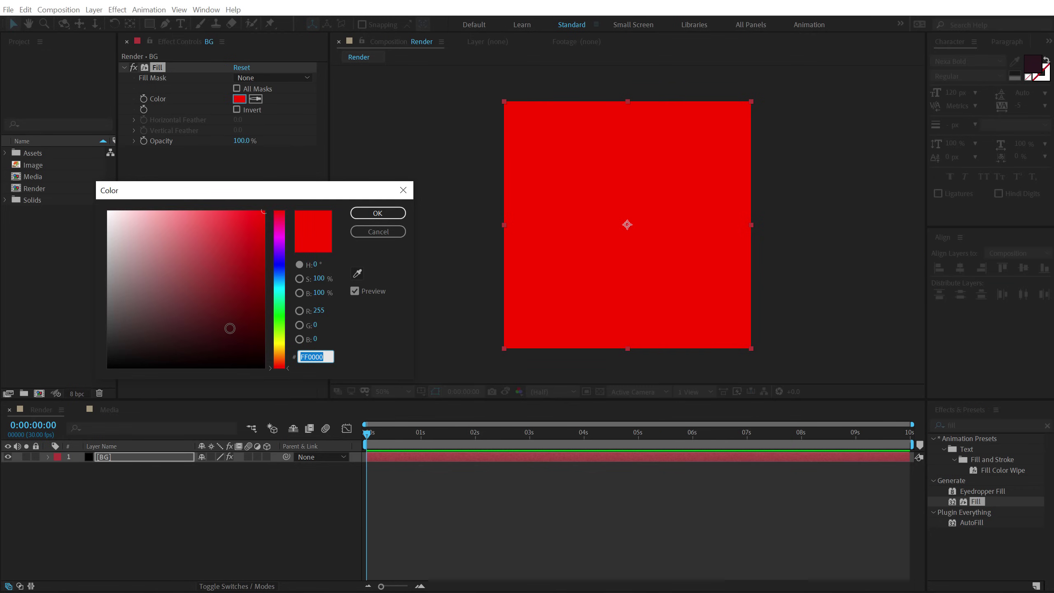
key(ctrl+v)
click(378, 213)
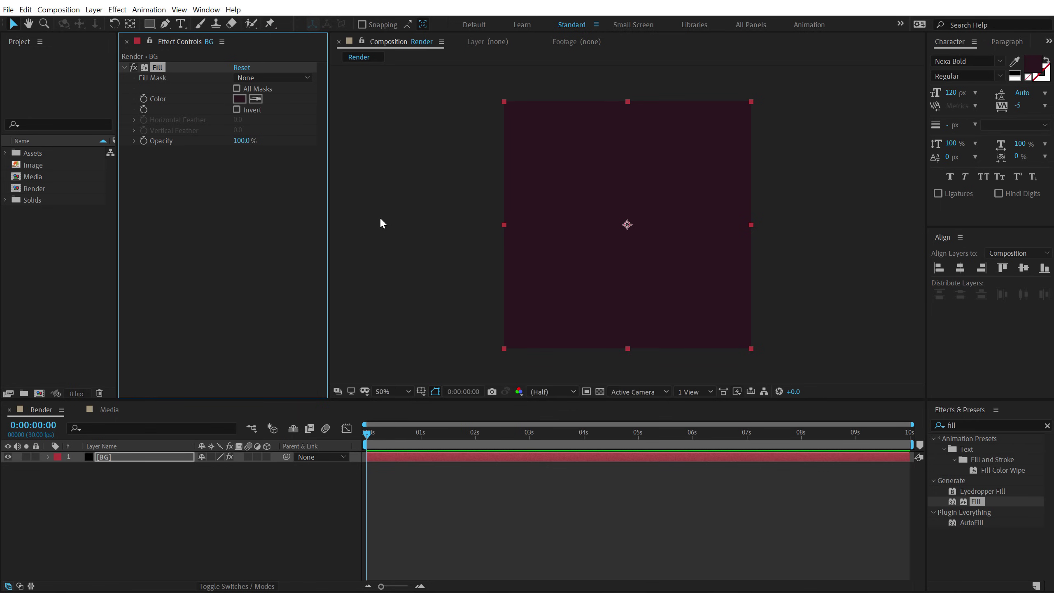
drag(33, 176, 117, 455)
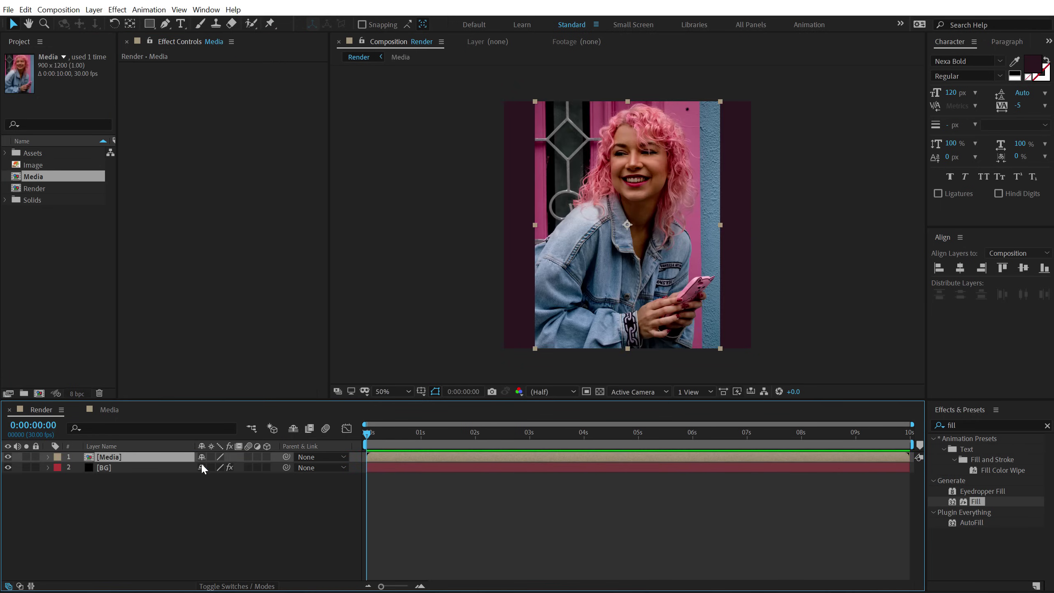
Scale the Media layer down to 70%.
key(s)
drag(231, 467, 240, 474)
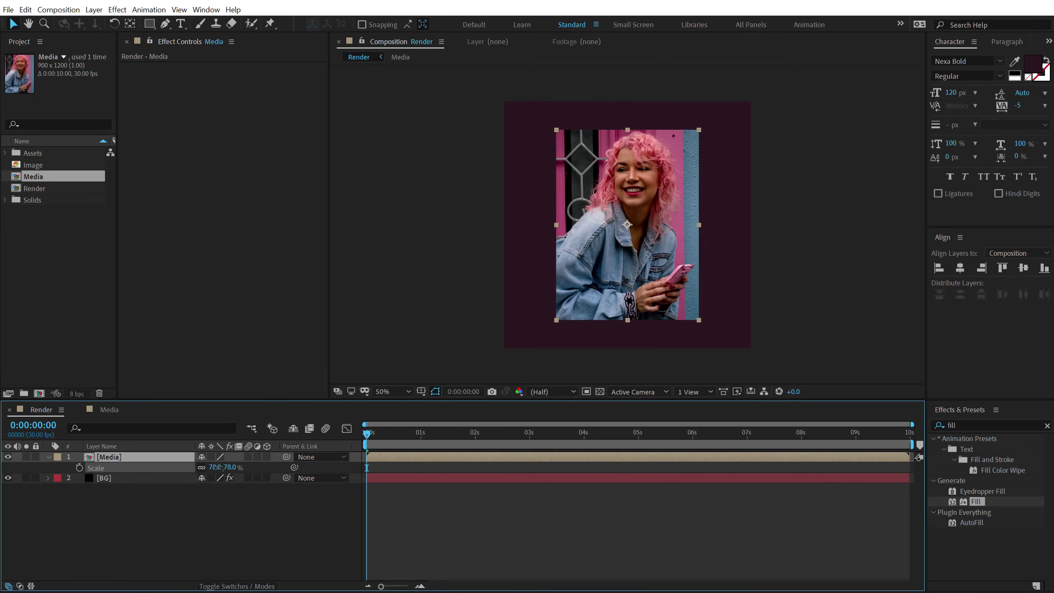
click(235, 514)
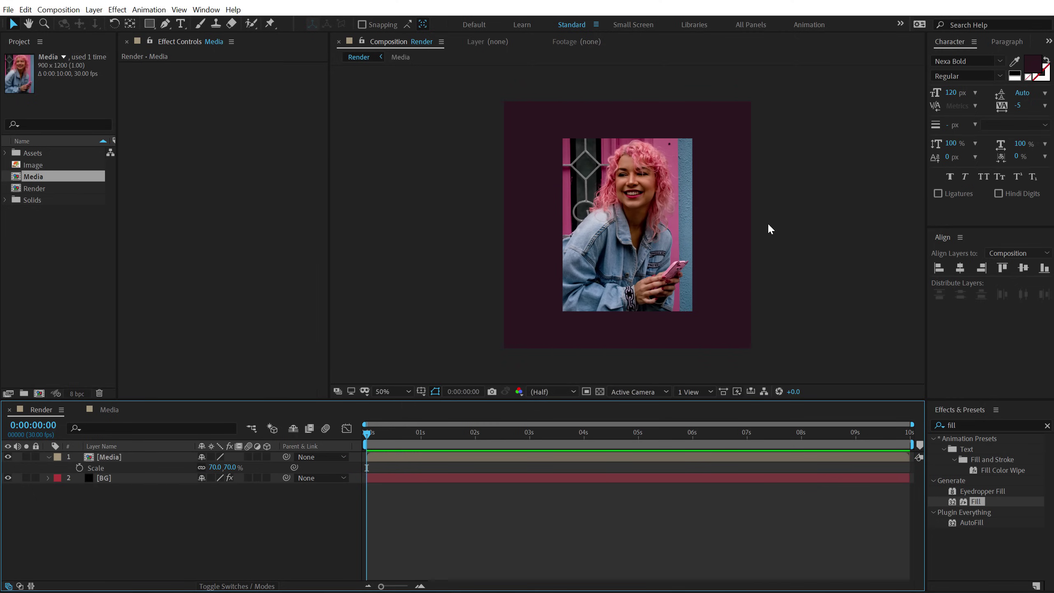
click(47, 457)
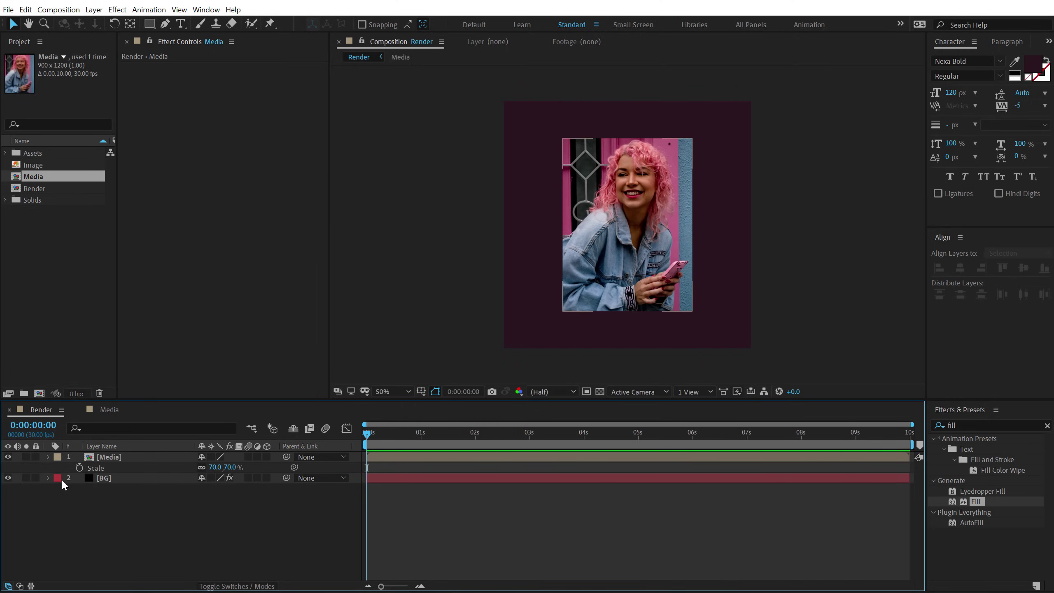
Add a 'Travel & Explore' title text layer coloured white (#FFFFFF) over the photo.
click(181, 24)
click(527, 222)
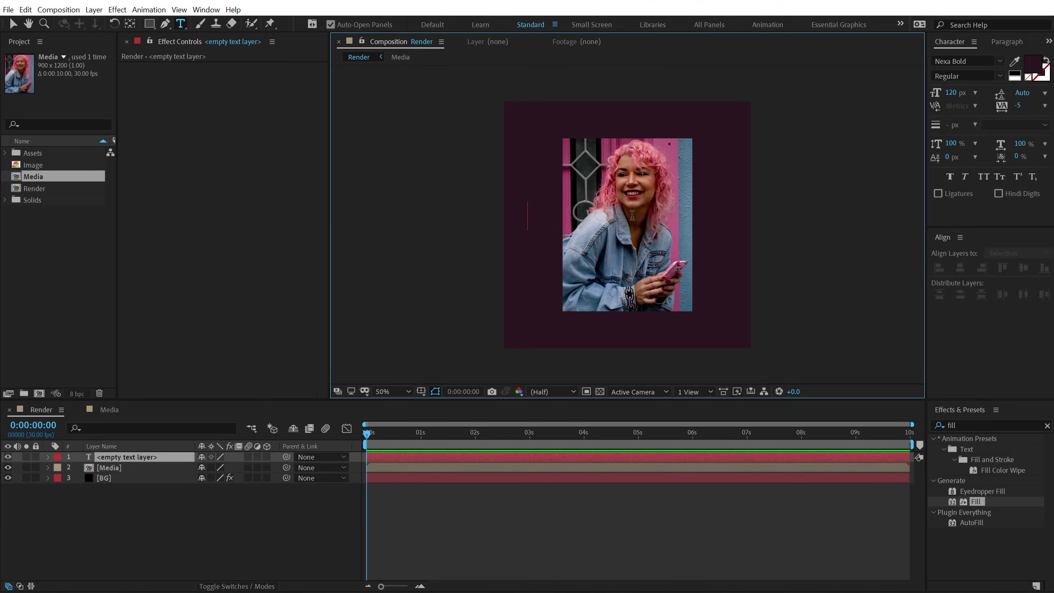
text(T)
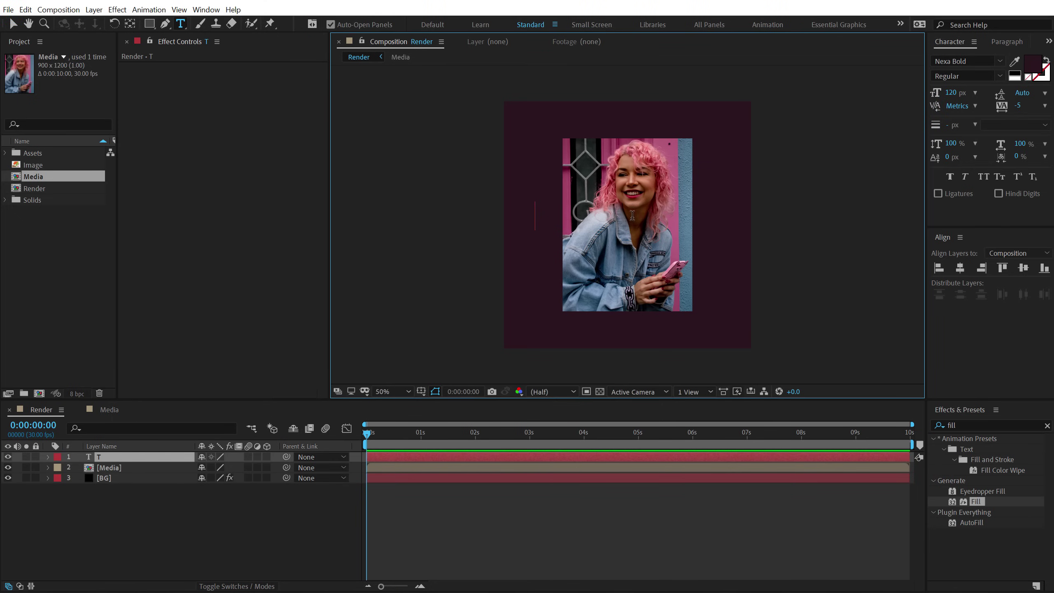
text(ravel)
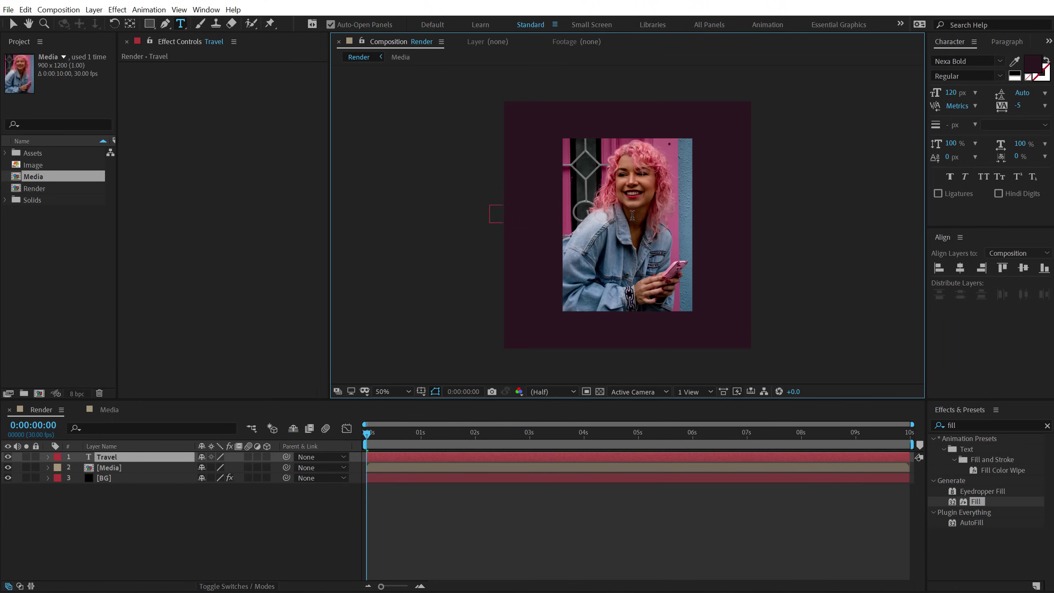
text( & Exlpre)
key(Escape)
click(1036, 68)
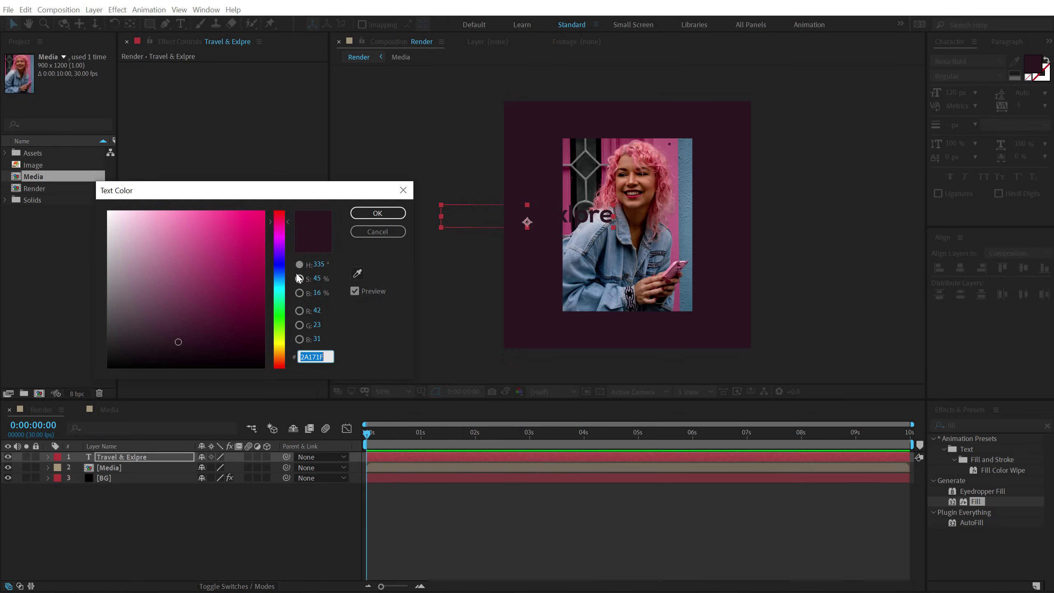
text(ffffff)
click(376, 213)
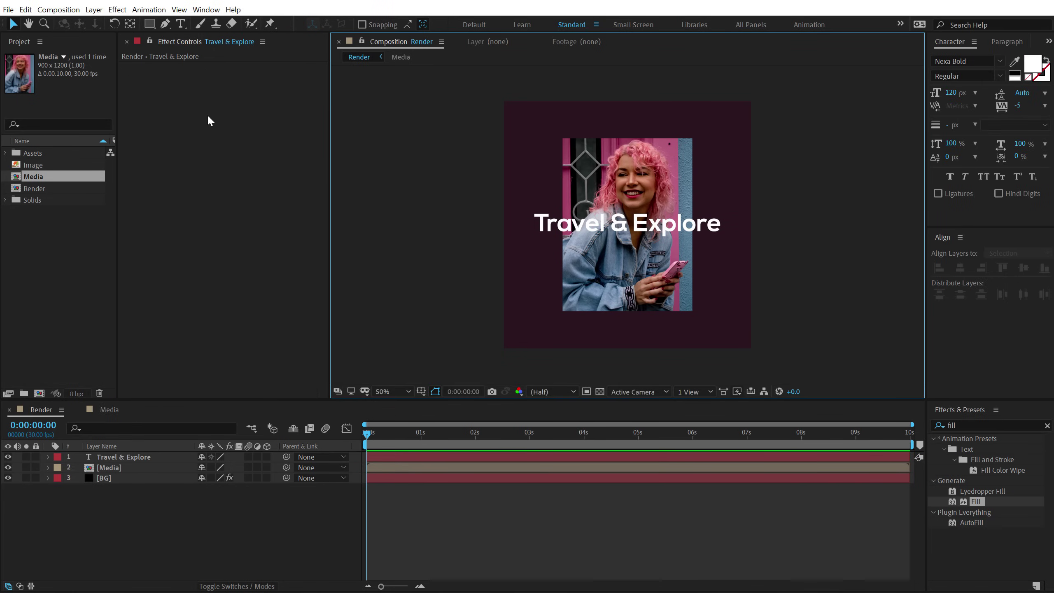
click(153, 25)
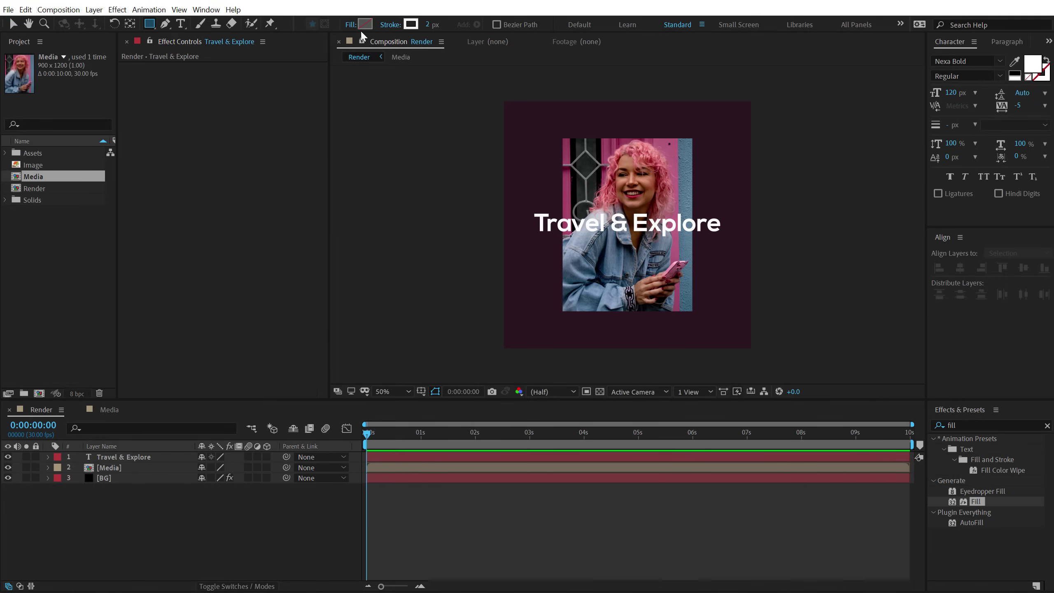
Draw a near-white rectangle at the photo's bottom edge and name the layer Box.
click(365, 24)
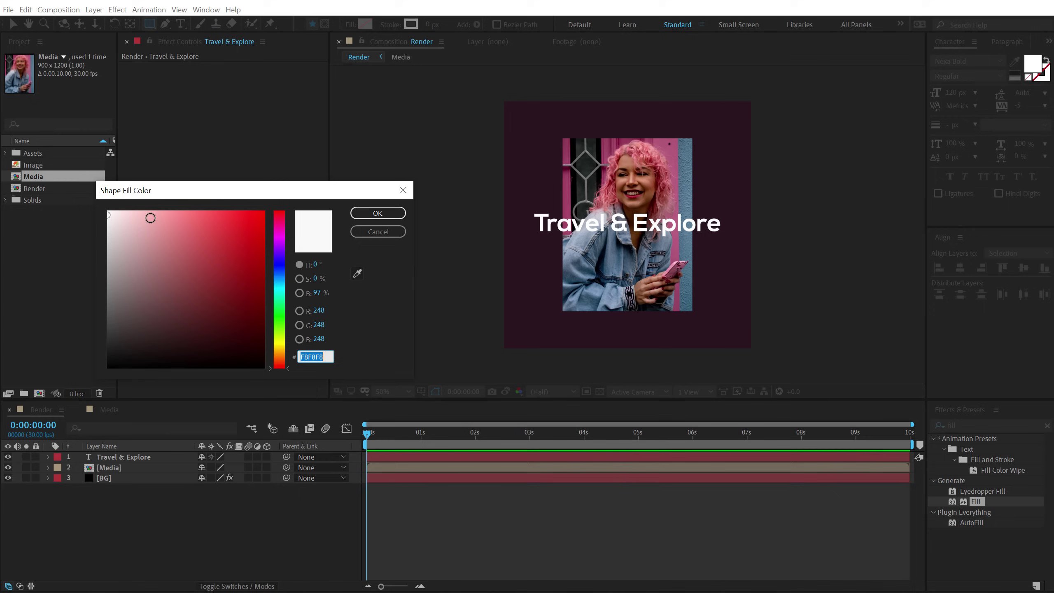
click(377, 214)
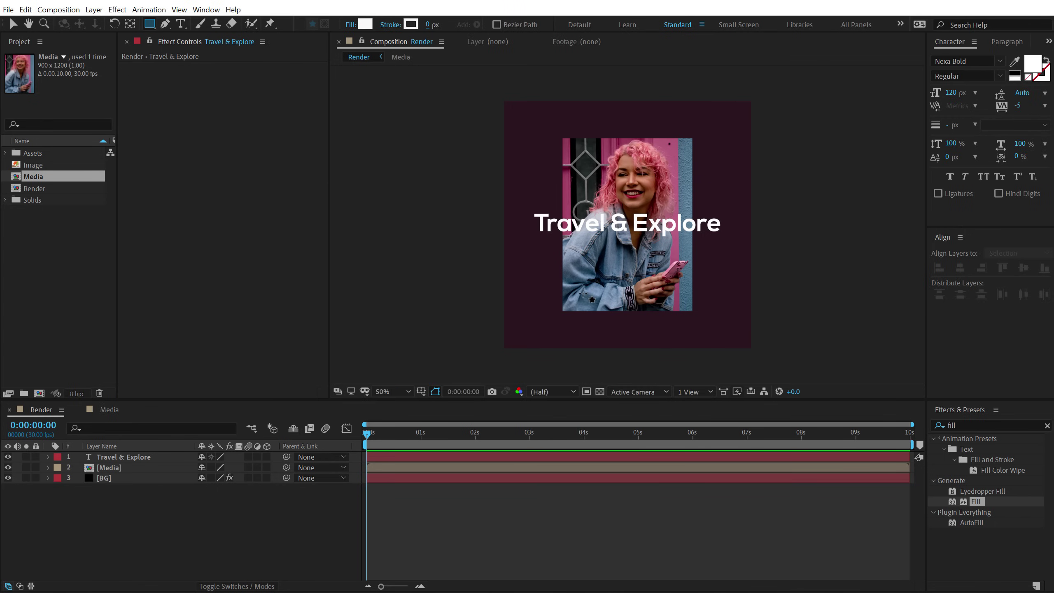
drag(580, 299, 643, 319)
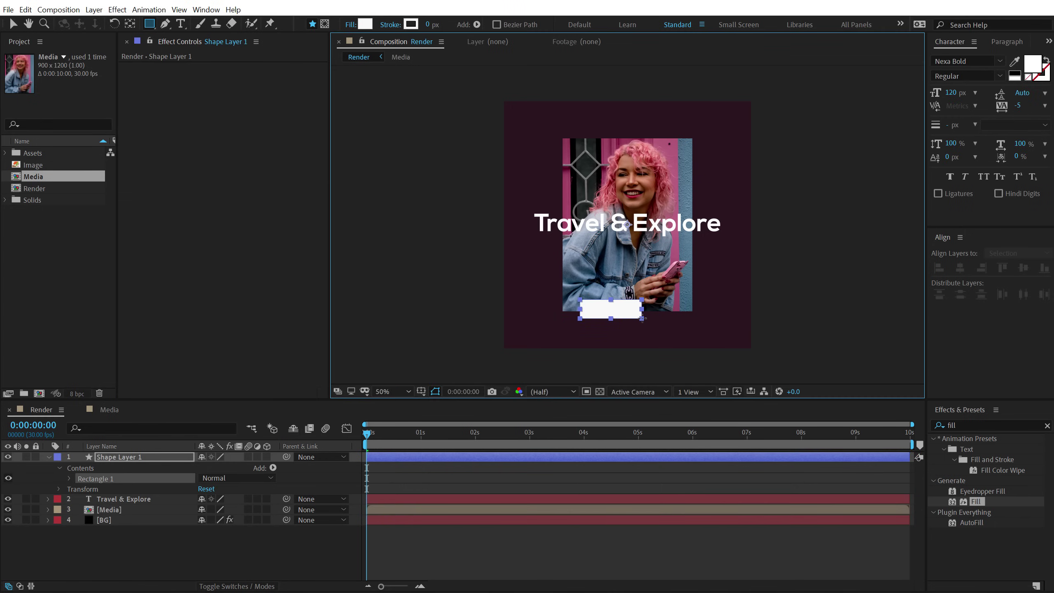
key(v)
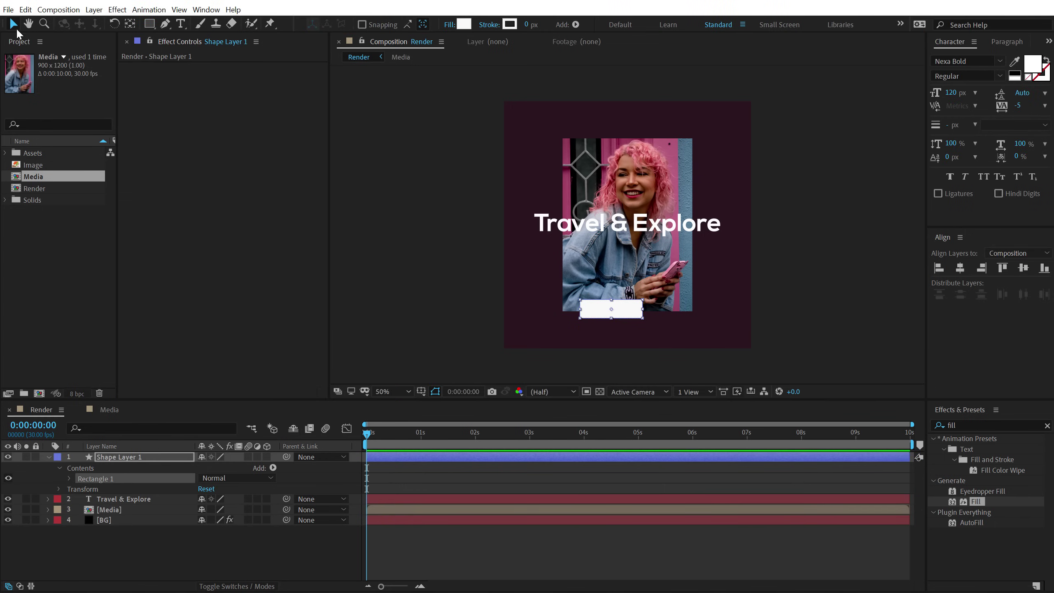
key(period)
scroll(574, 326, down, 4)
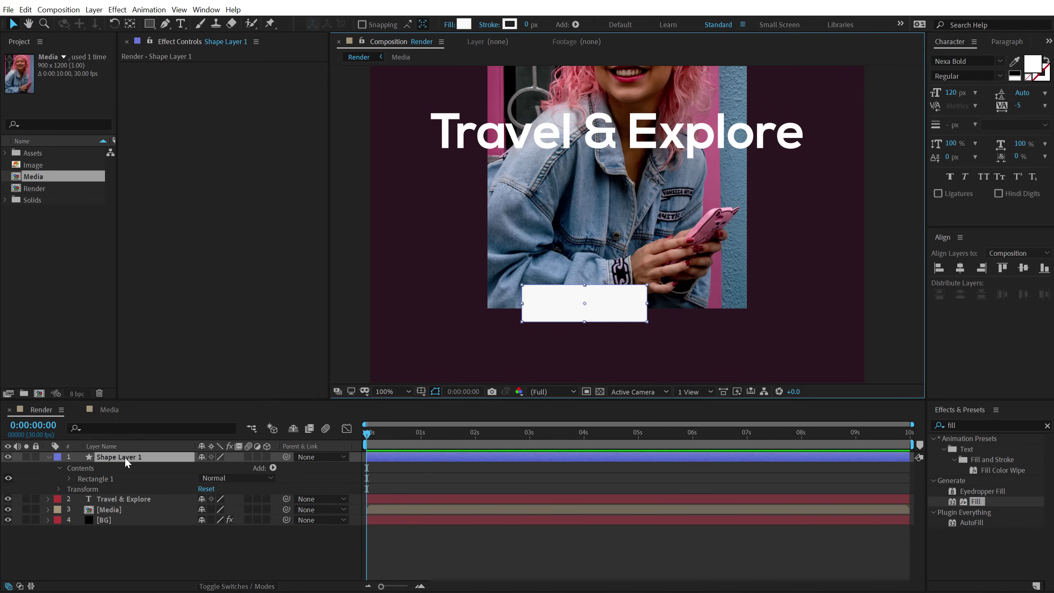
click(125, 456)
key(Return)
text(Bo)
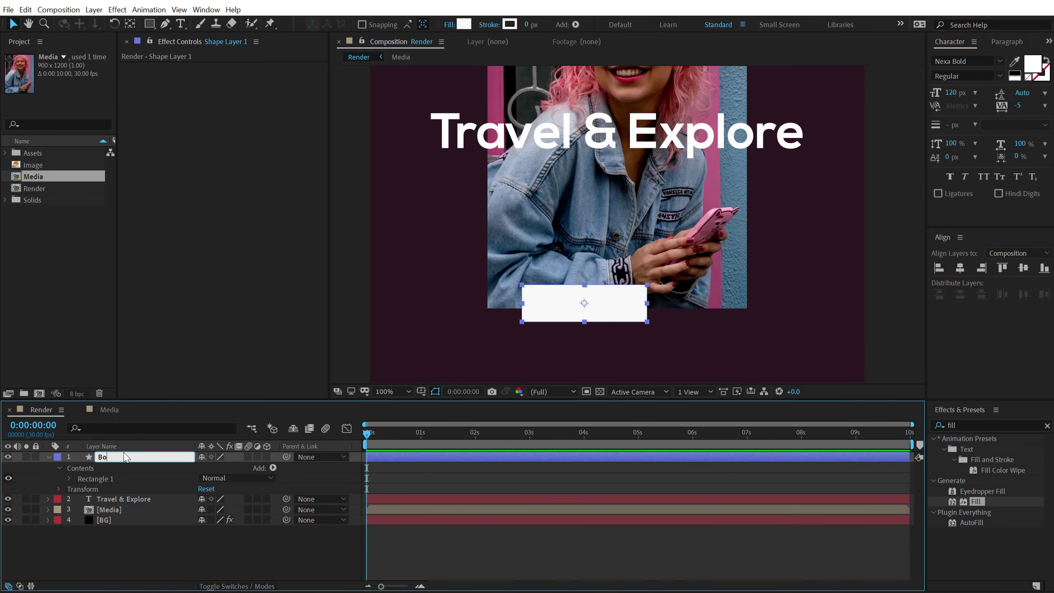
text(x)
key(Return)
Add a 'New video' text layer above the box and set it to All Caps.
key(ctrl+t)
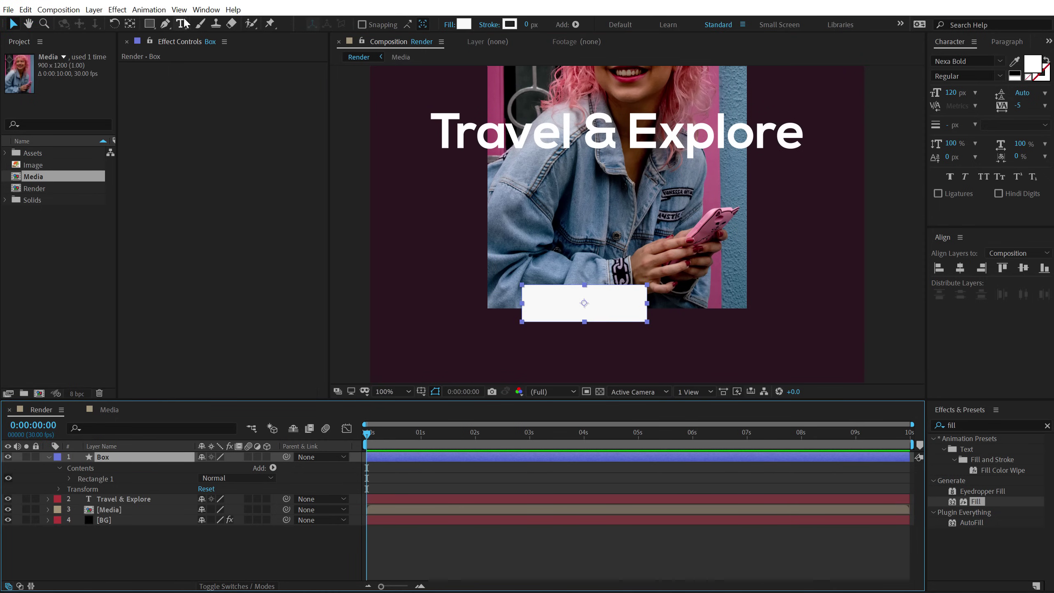
click(548, 256)
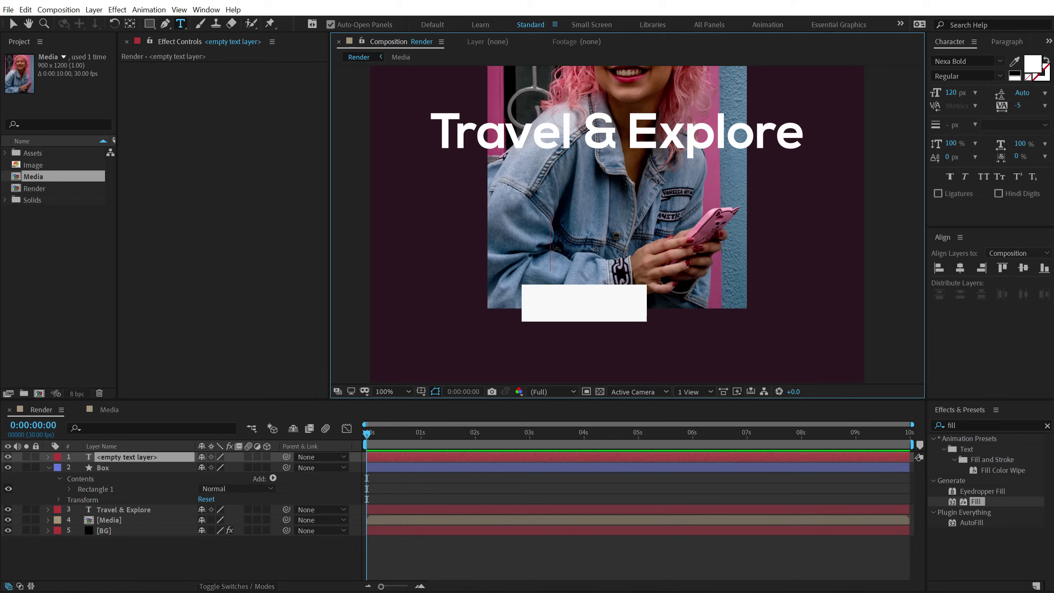
text(New video)
click(13, 23)
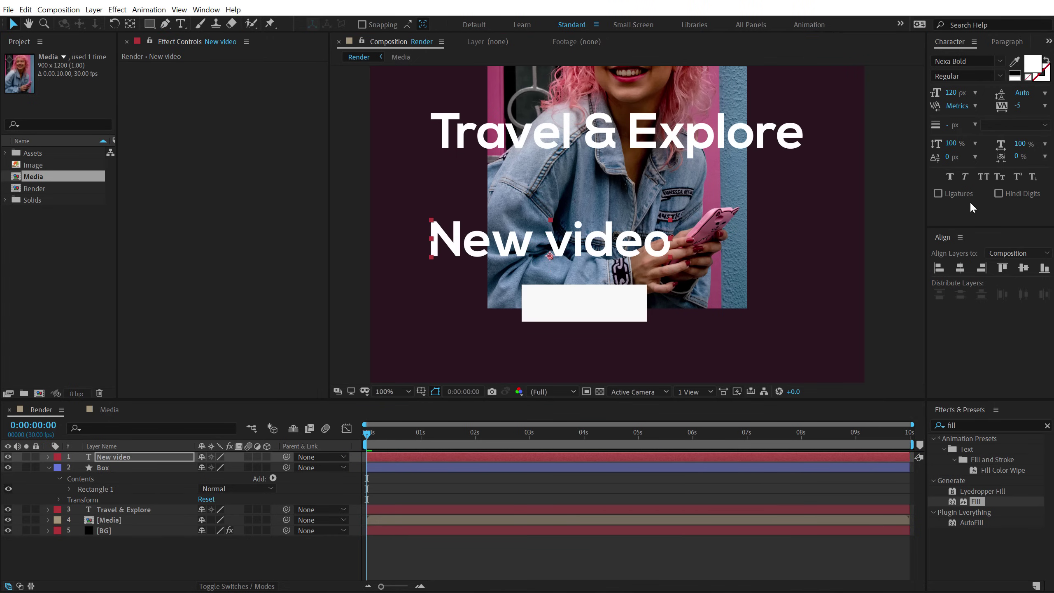
click(984, 178)
click(984, 177)
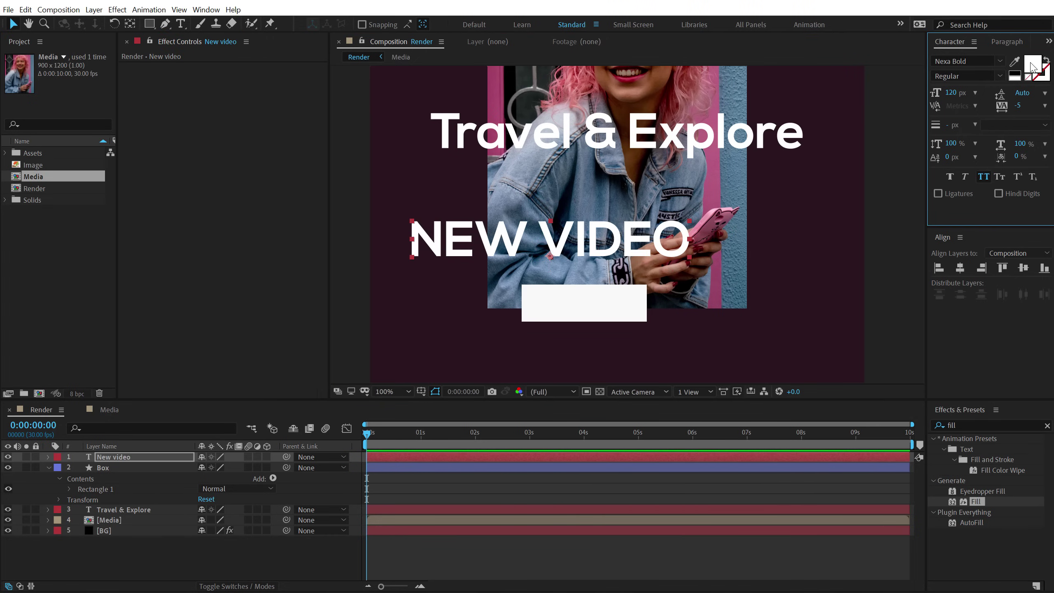
Colour NEW VIDEO with the sampled maroon background, size 18 px, tracking 198, inside the box.
click(1014, 62)
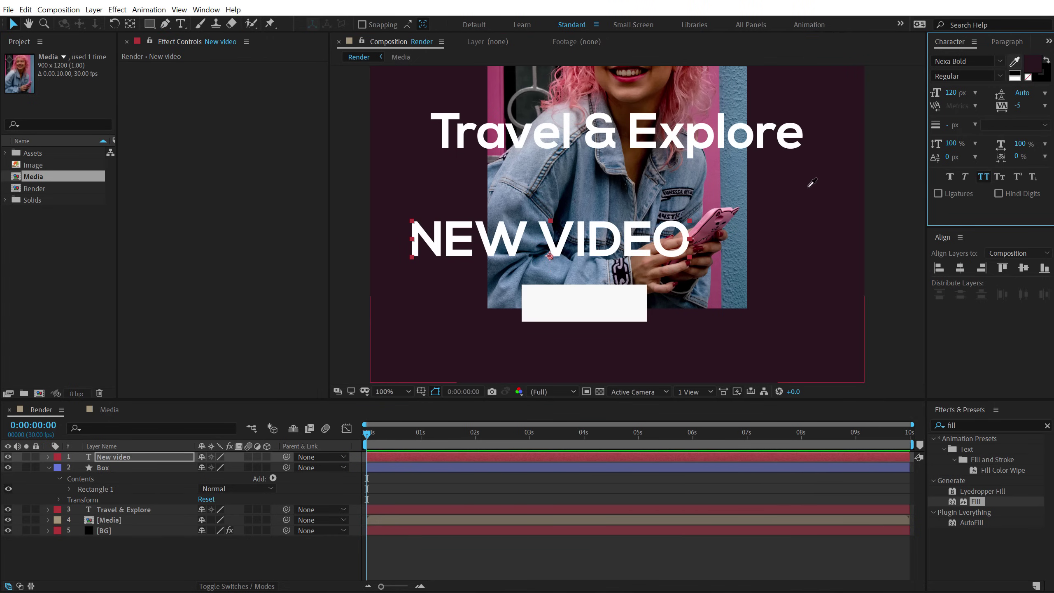
click(808, 176)
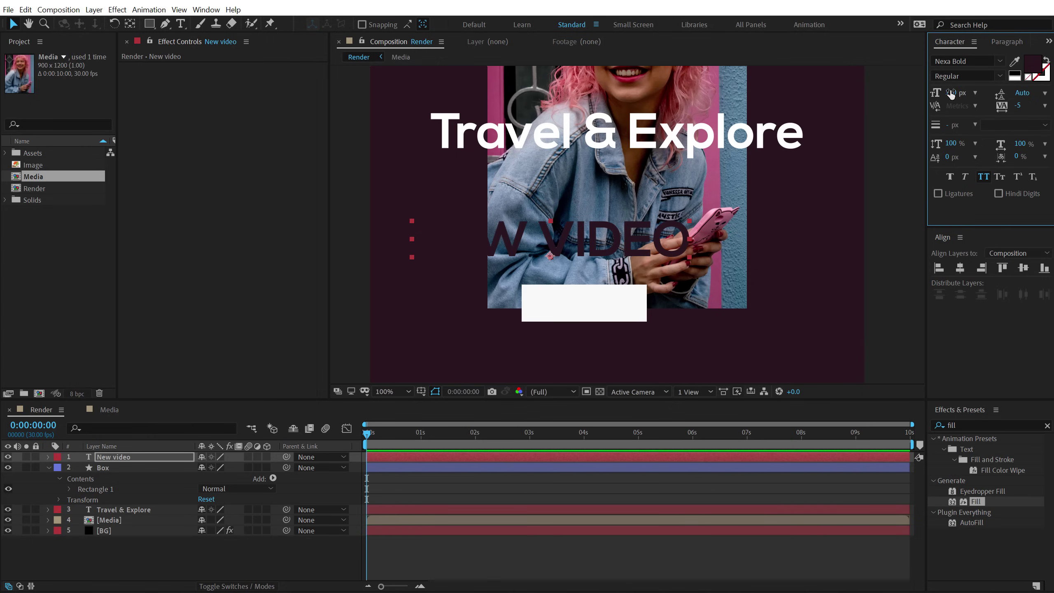
drag(950, 93, 889, 99)
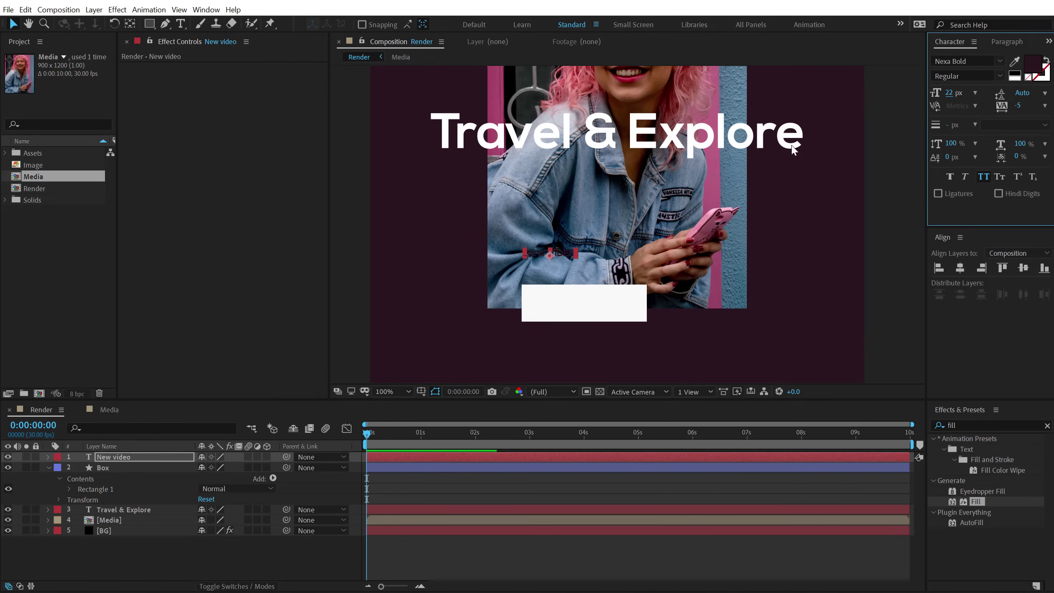
drag(564, 254, 599, 303)
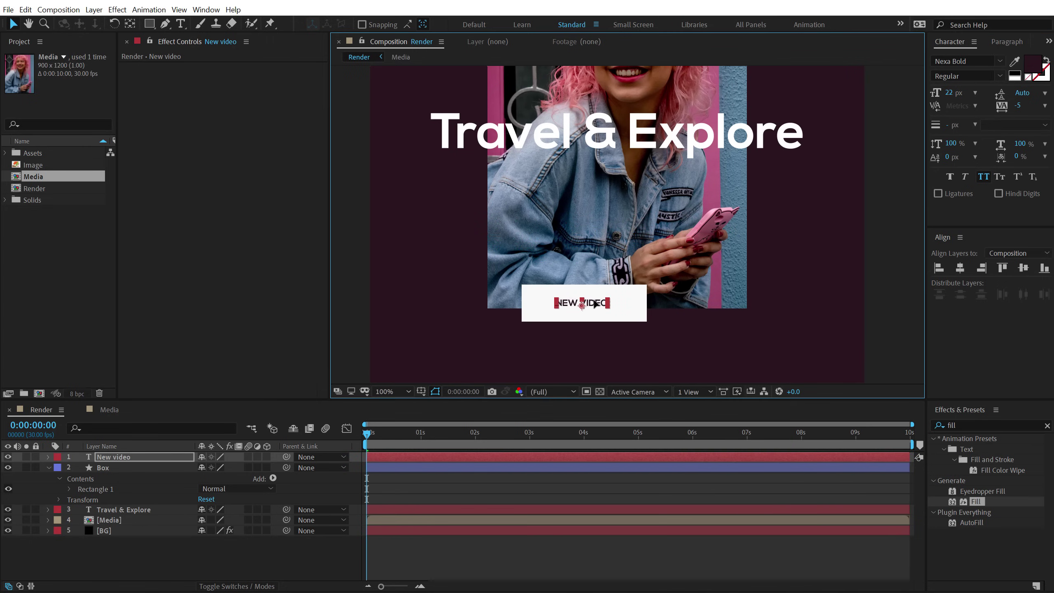
drag(1018, 105, 1050, 105)
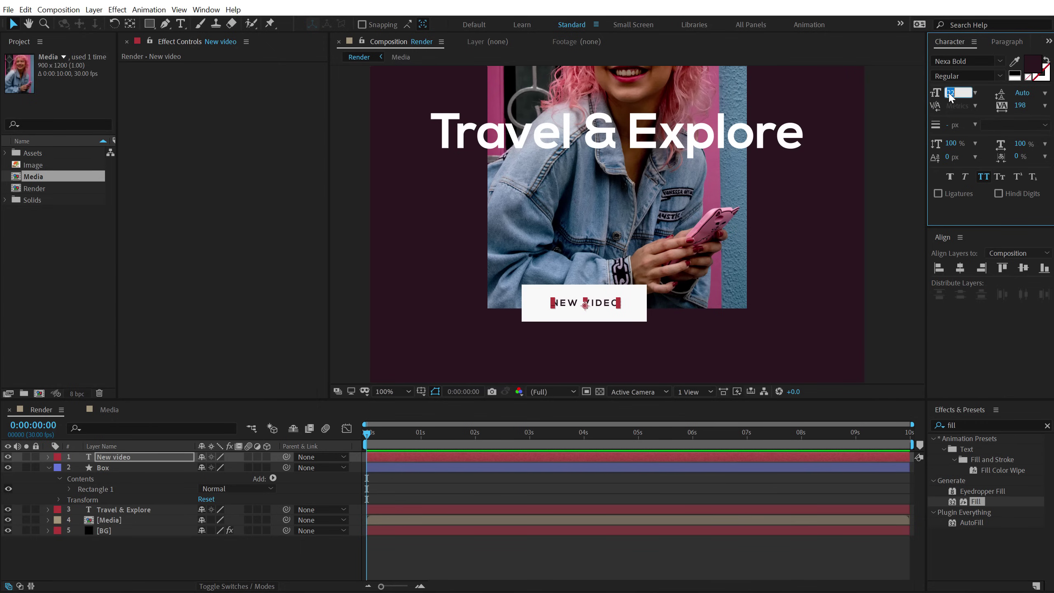
text(18)
key(Return)
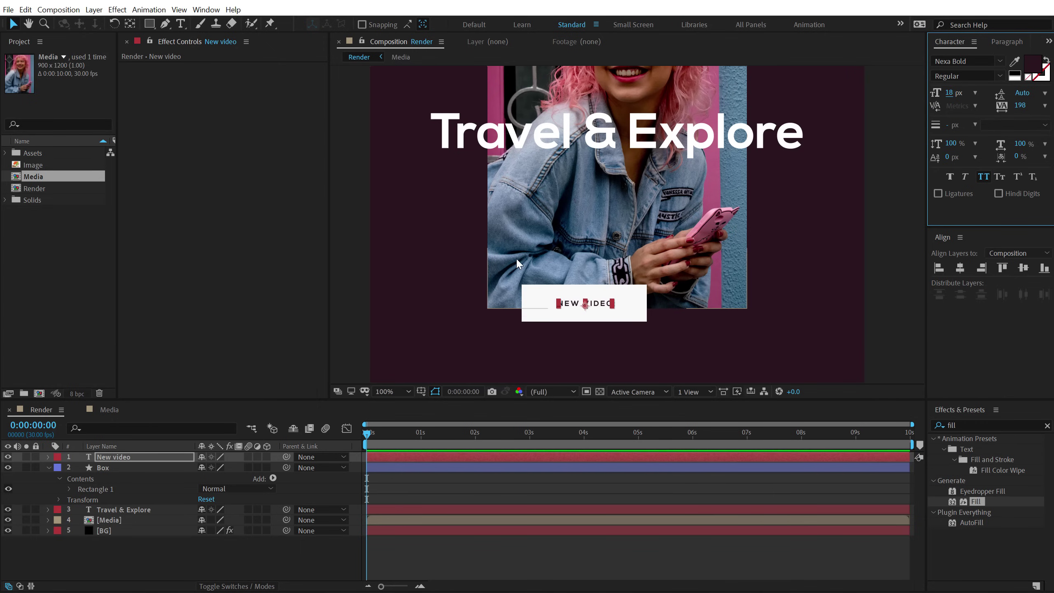
Align the NEW VIDEO text and Box on their horizontal centres.
click(135, 456)
shift+click(117, 467)
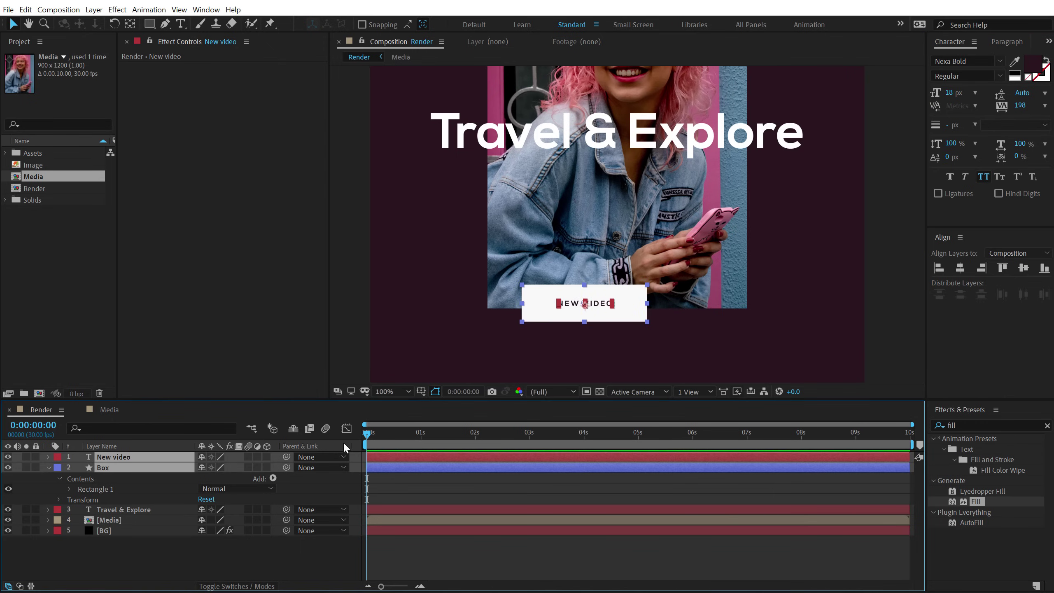
click(960, 267)
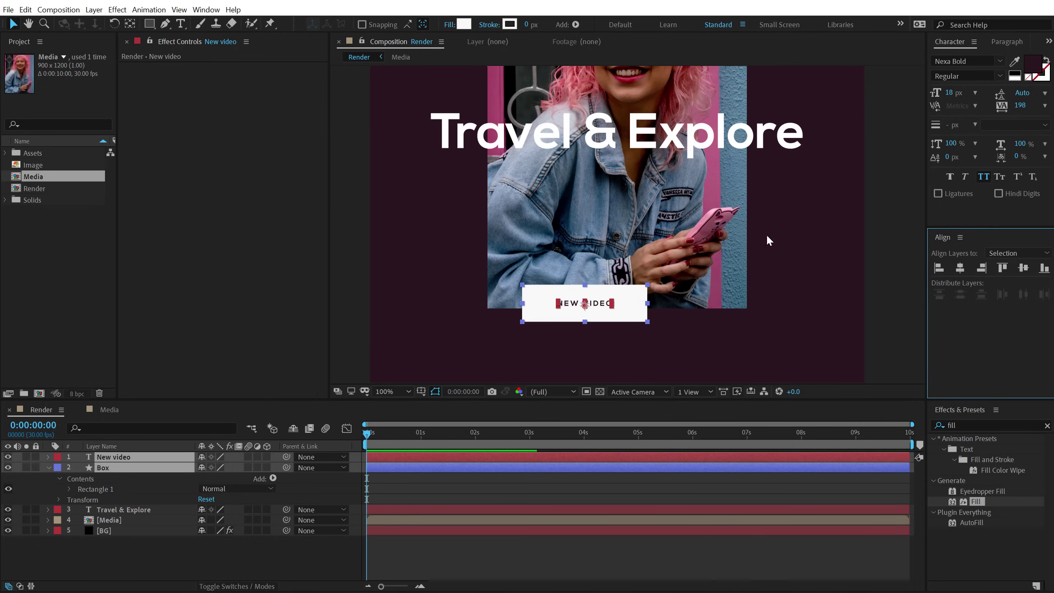
click(89, 562)
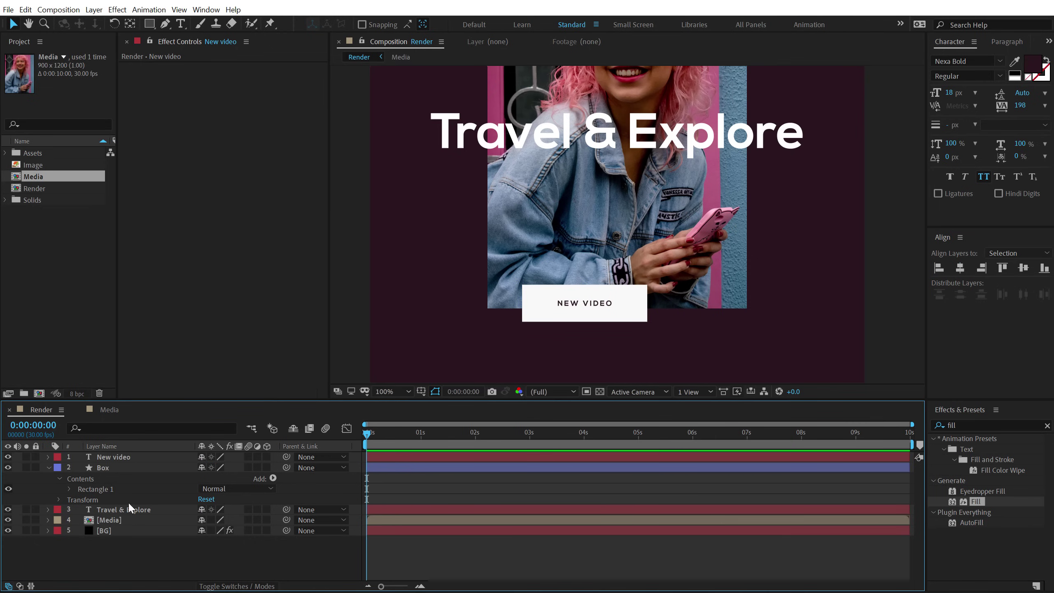
click(122, 466)
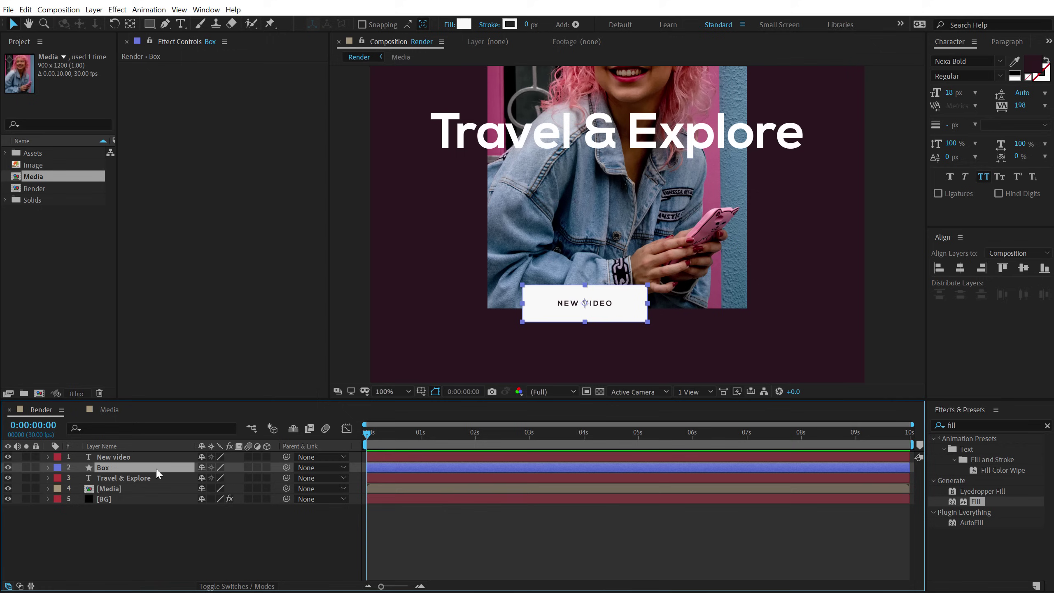
Duplicate Box as a layer named Line, placed beneath Box and offset down-right.
key(ctrl+d)
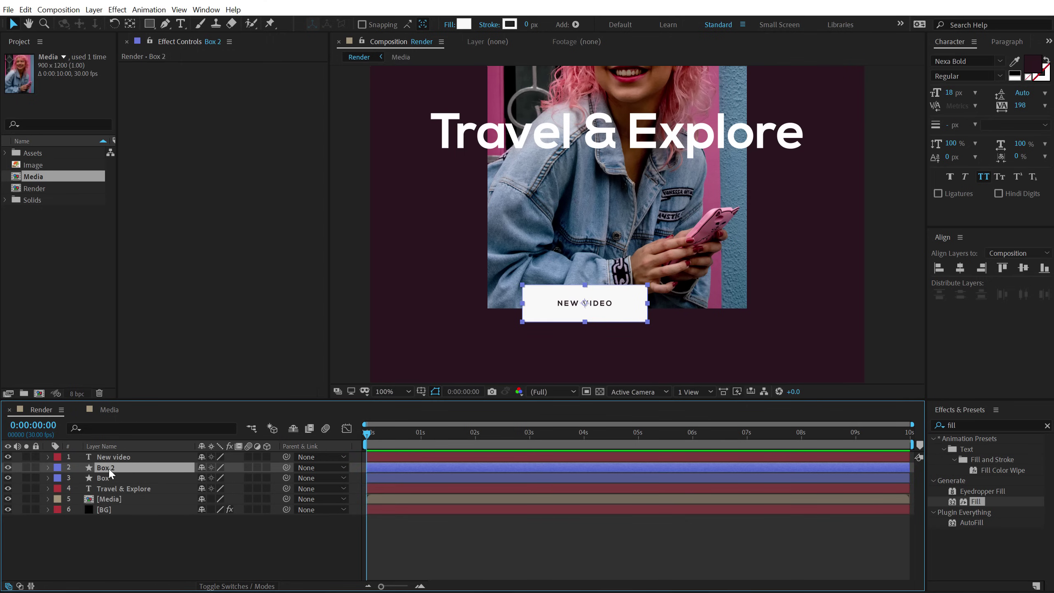
key(Return)
text(Line)
key(Return)
drag(109, 468, 117, 481)
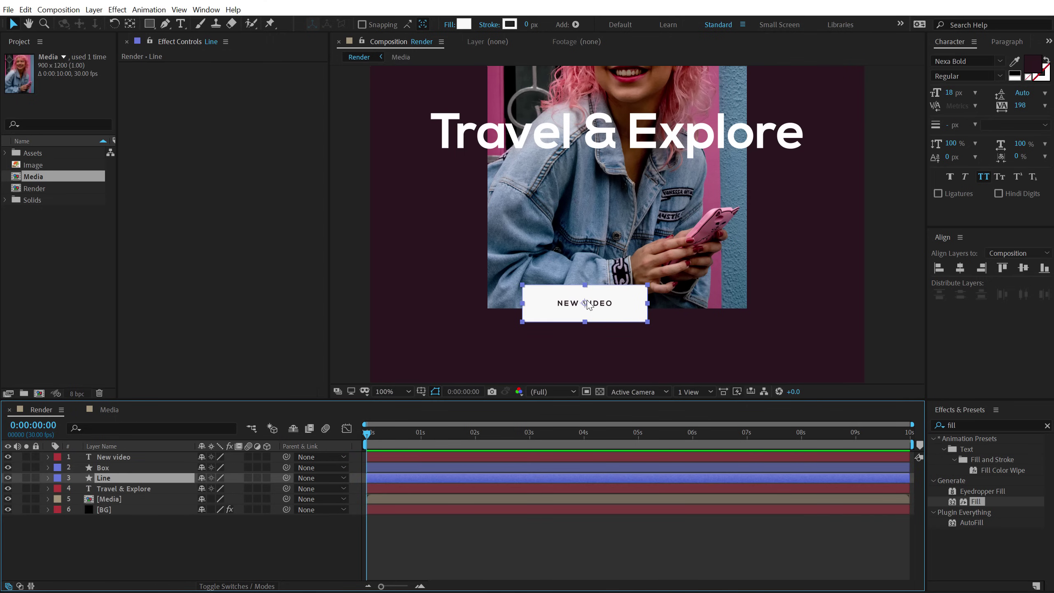
drag(586, 303, 593, 309)
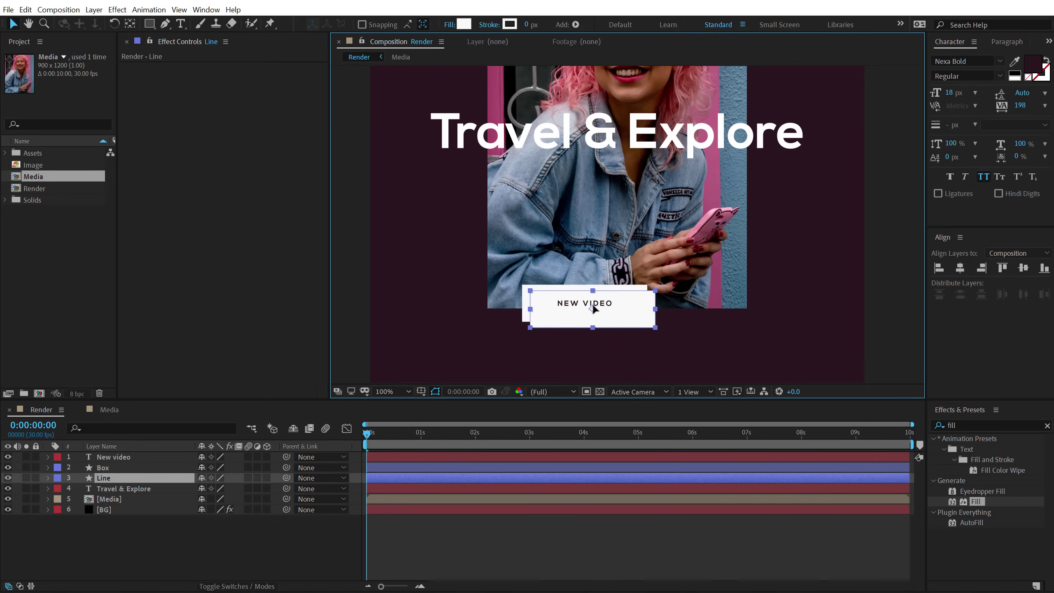
Remove the Line shape's fill, give it a 2 px stroke, and apply a Fill effect.
click(449, 25)
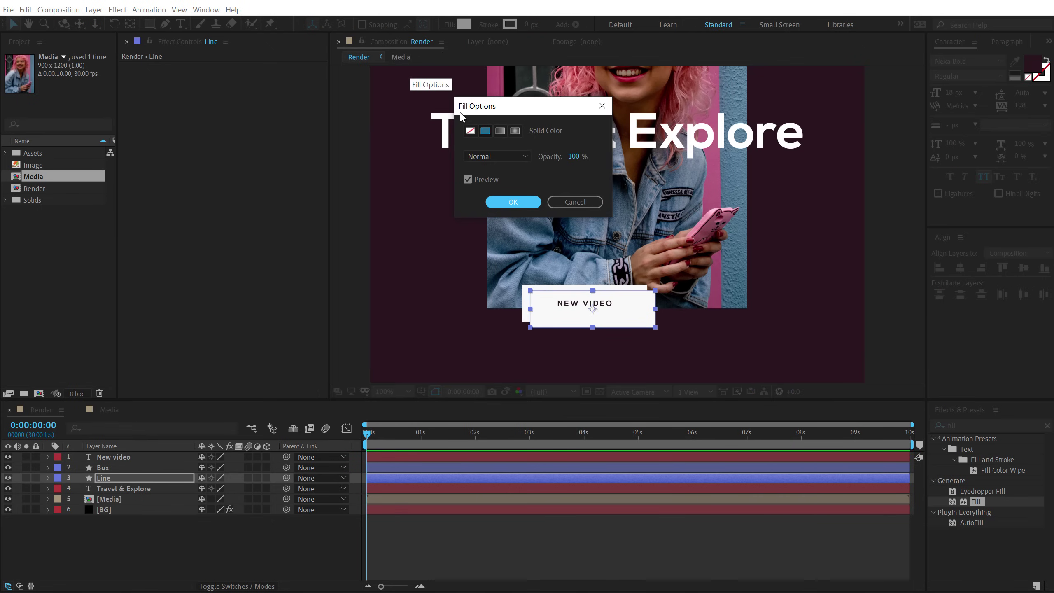
click(473, 132)
click(529, 204)
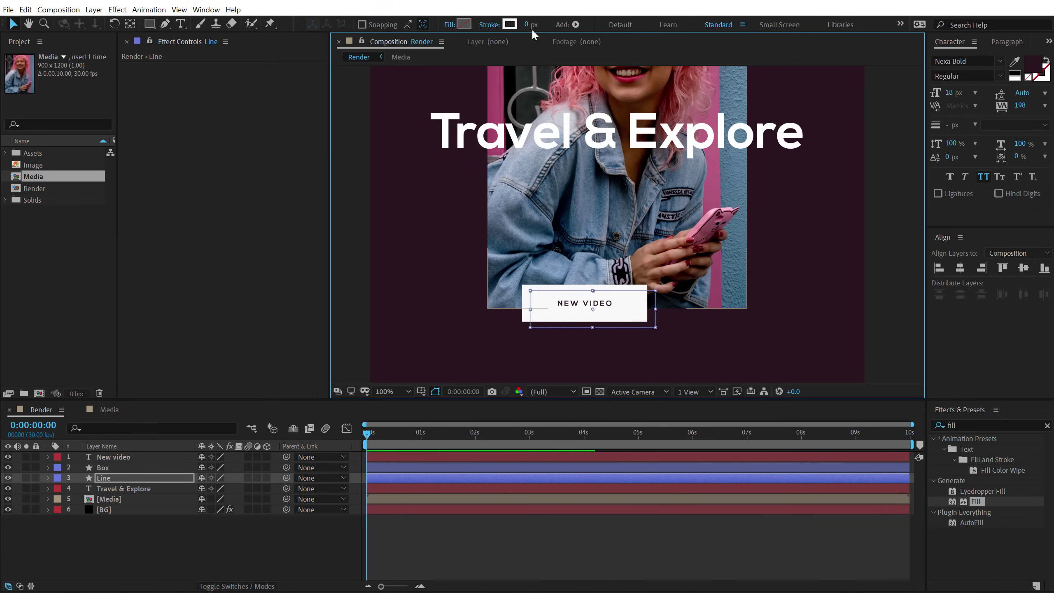
click(531, 25)
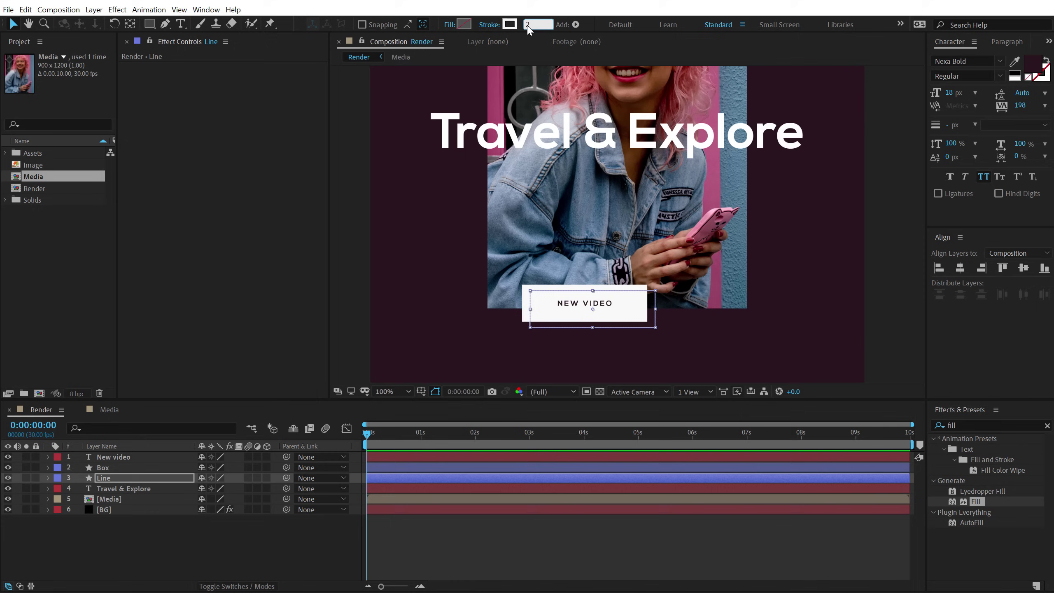
text(2)
click(129, 478)
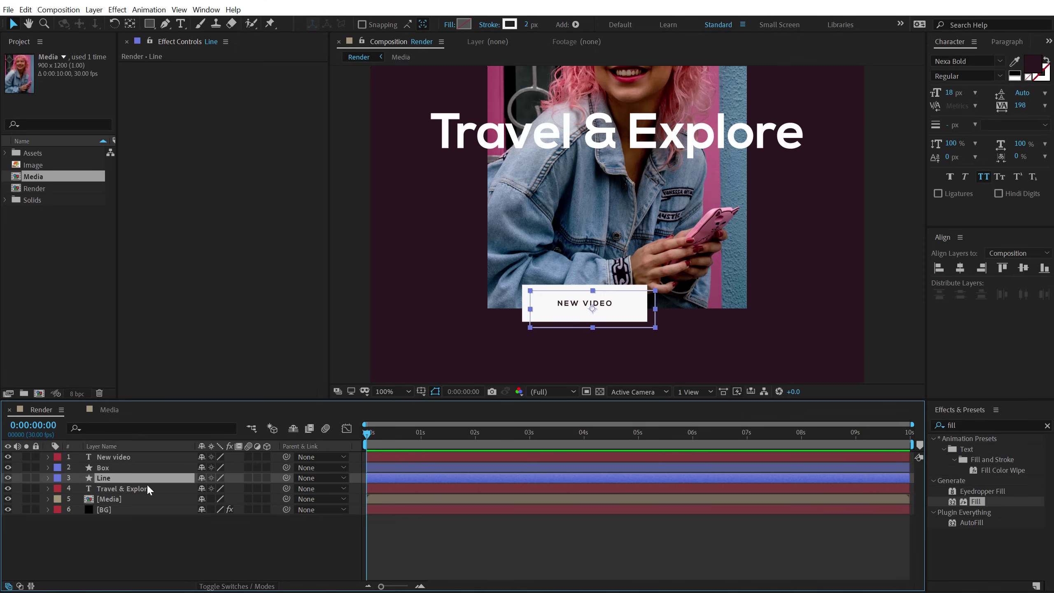
double_click(976, 501)
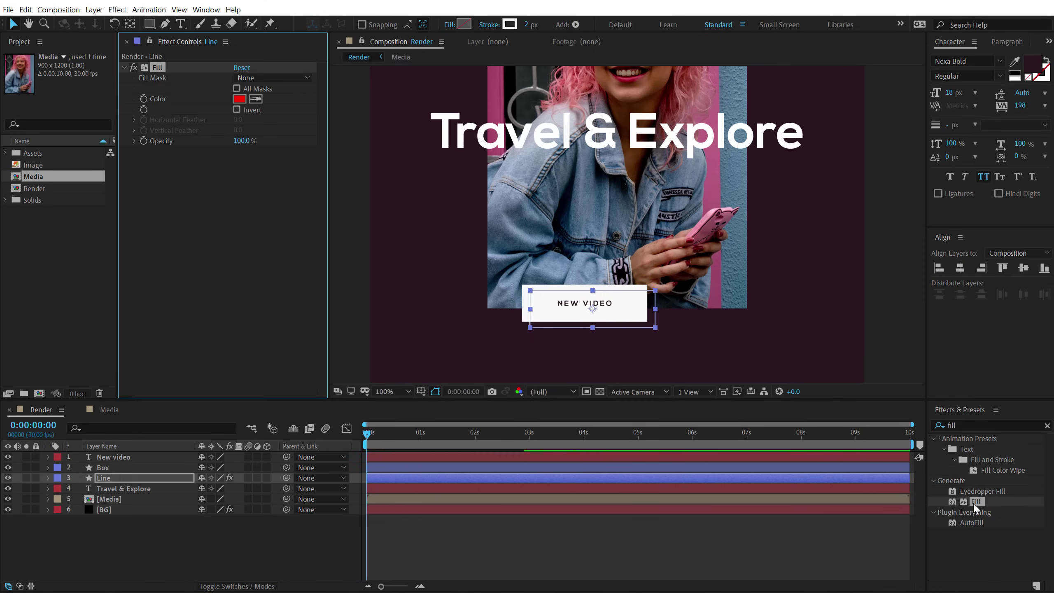
Set the Line's Fill effect colour to pink EA0474, then recentre and zoom out the view.
key(alt+Tab)
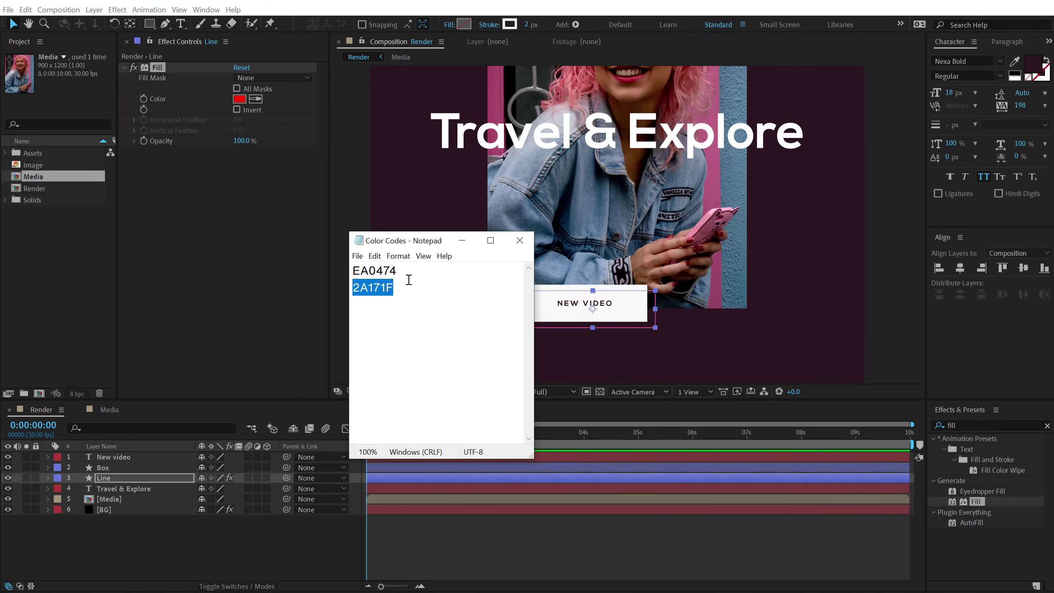
drag(411, 270, 282, 266)
key(ctrl+c)
click(240, 98)
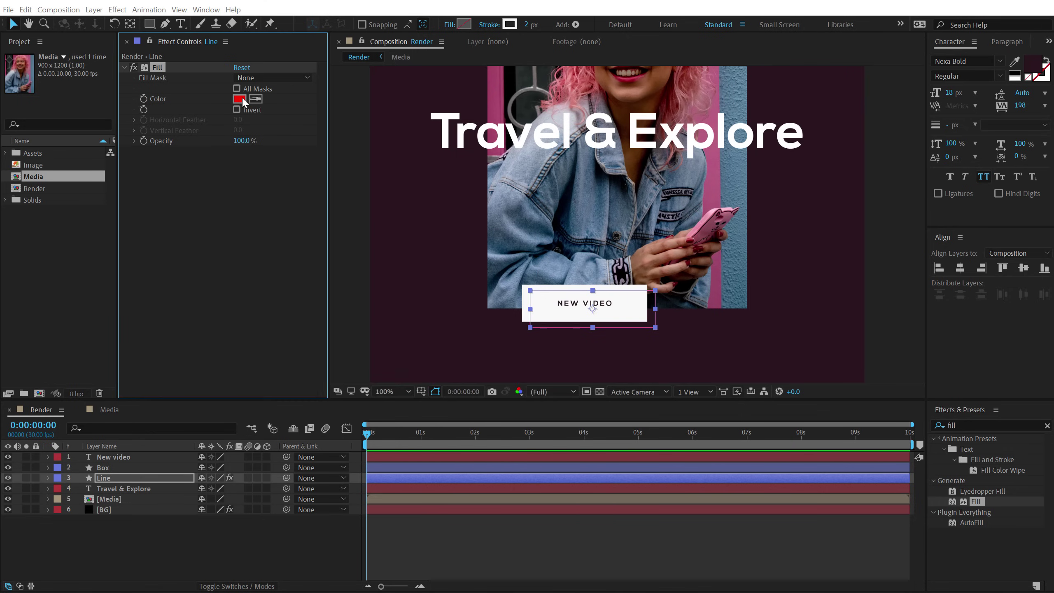
key(ctrl+v)
click(378, 213)
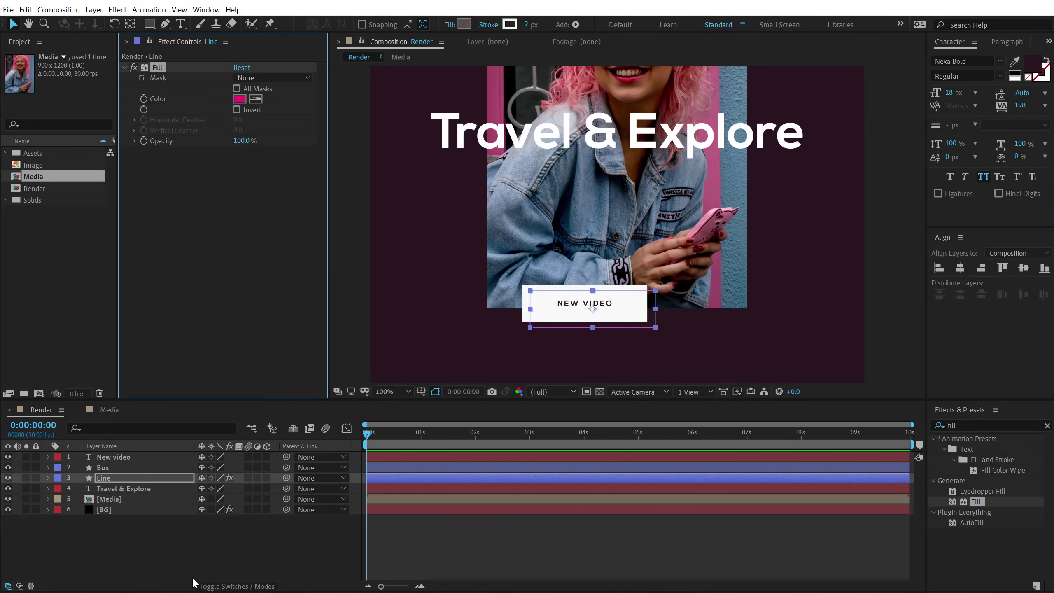
click(178, 573)
key(h)
drag(597, 258, 580, 276)
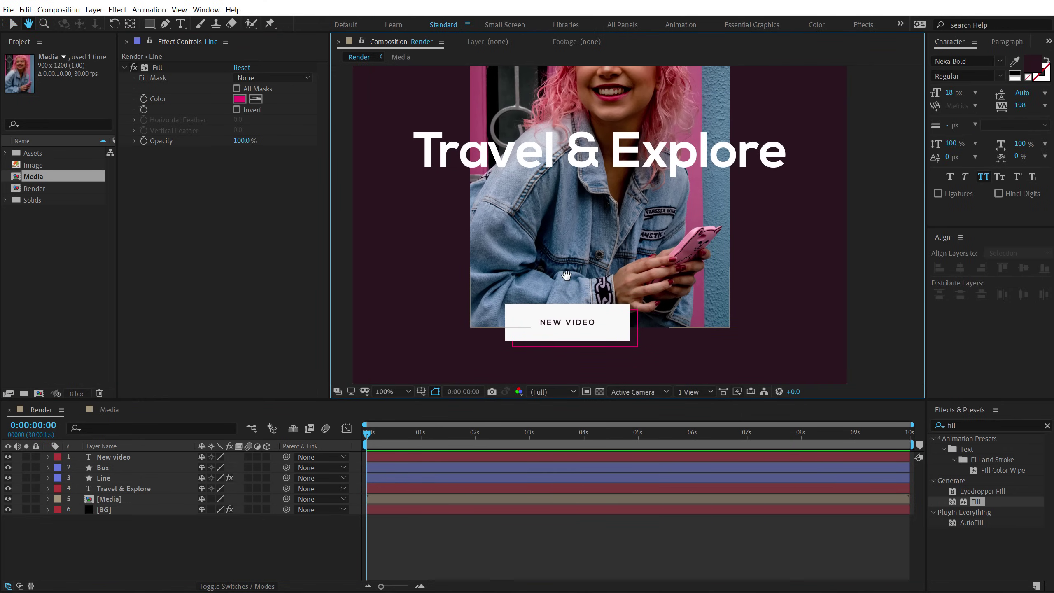
key(comma)
Preview the Shape_01.png blob and Shape_02.png diagonal lines, then reselect Shape_01 in Render.
key(v)
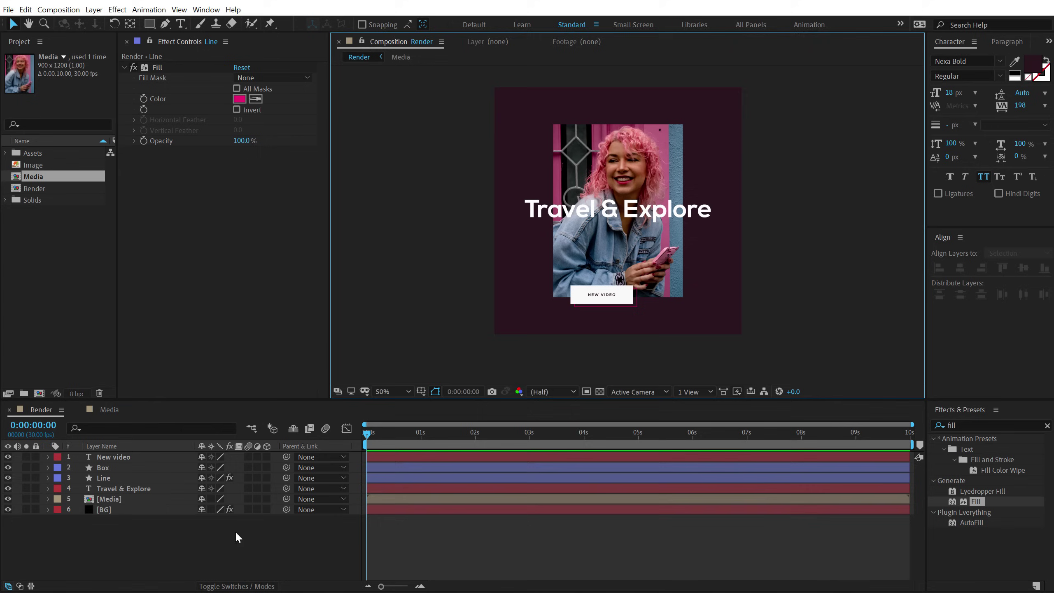
click(236, 531)
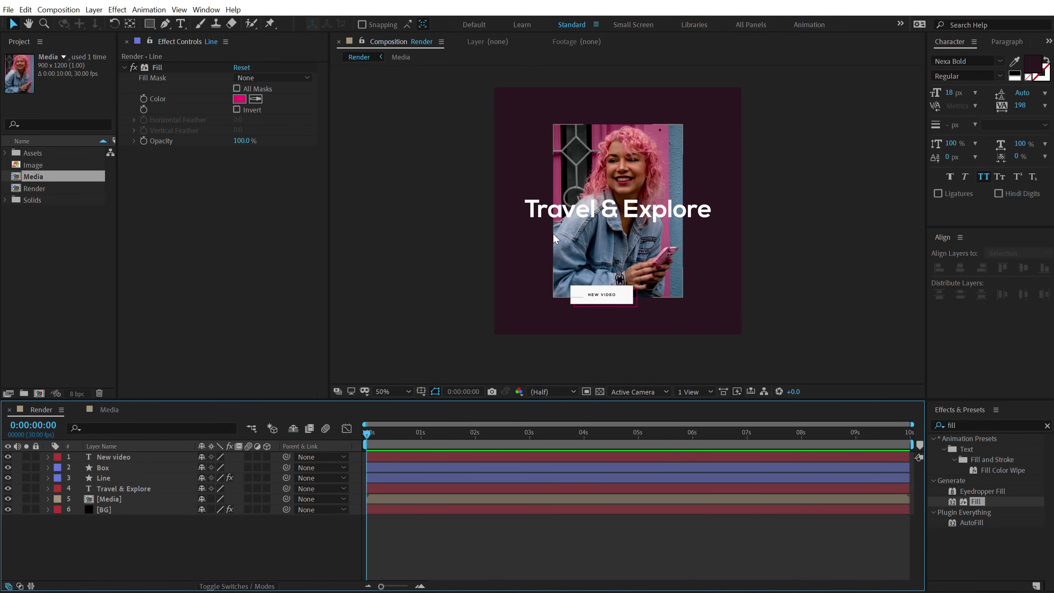
click(6, 153)
click(54, 166)
double_click(54, 165)
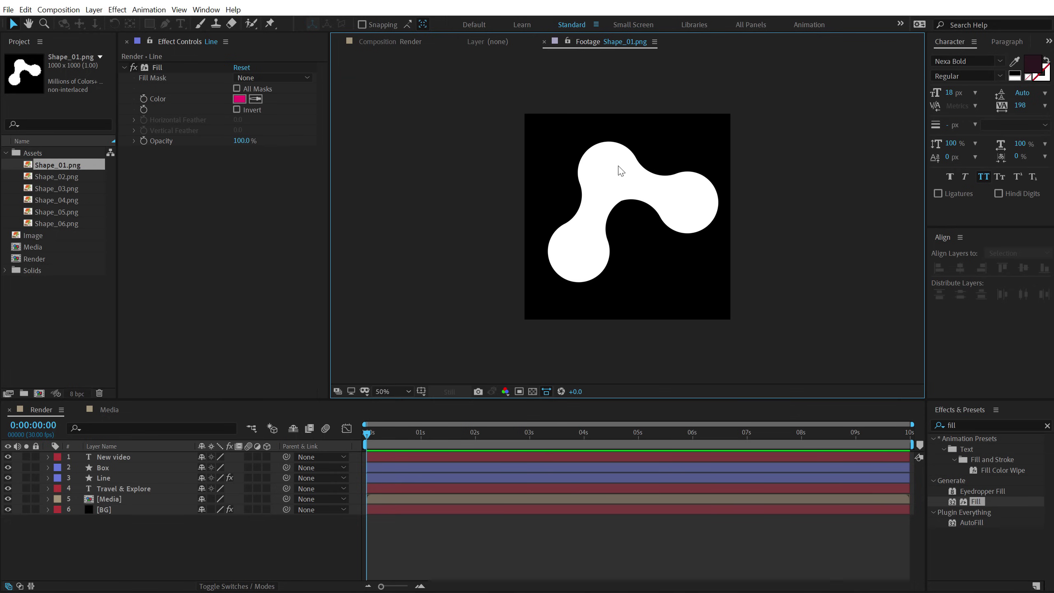
click(57, 178)
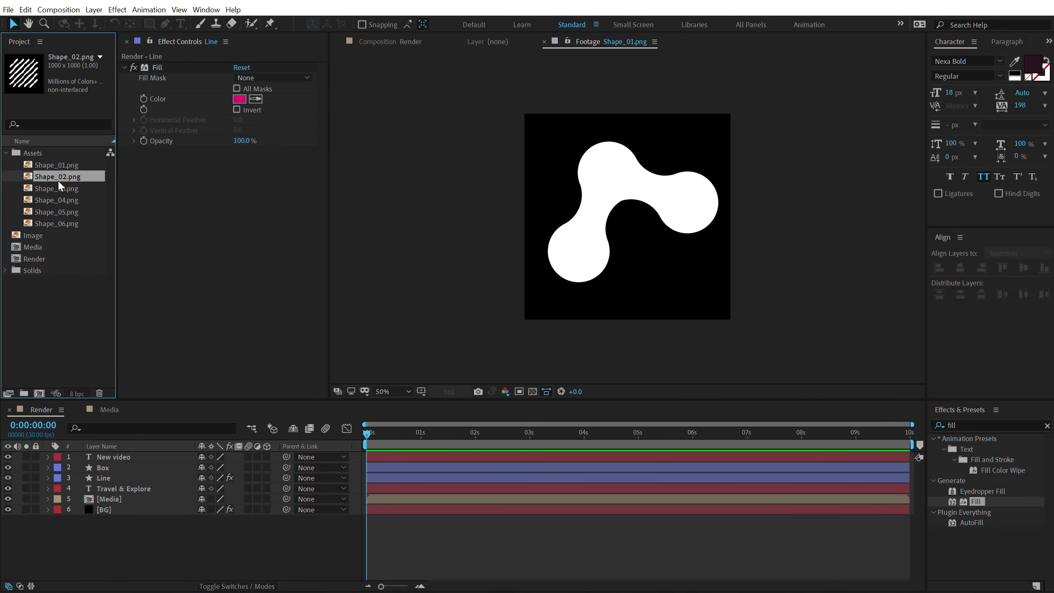
double_click(58, 179)
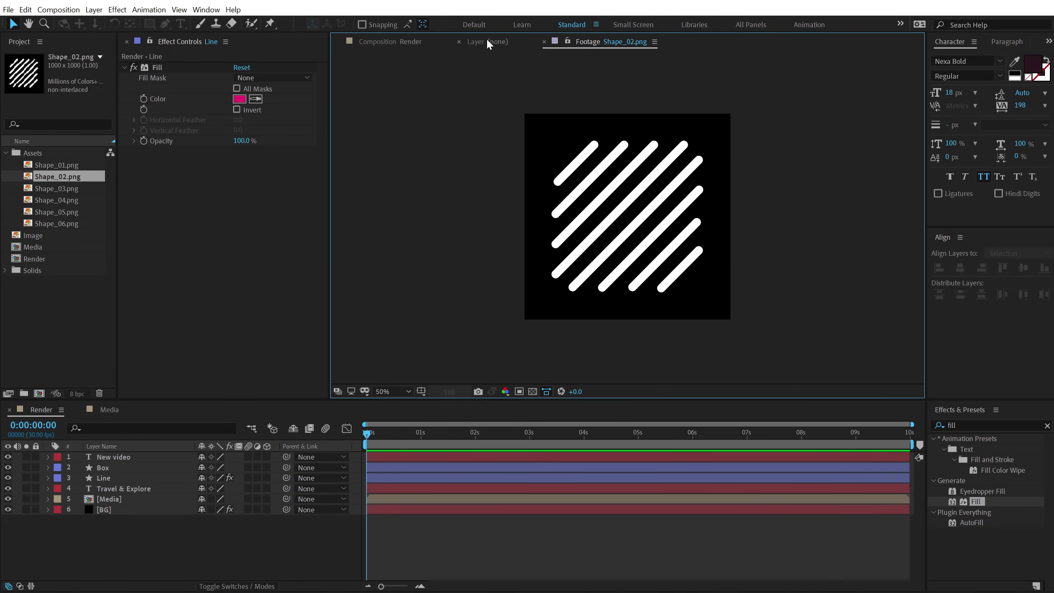
click(392, 41)
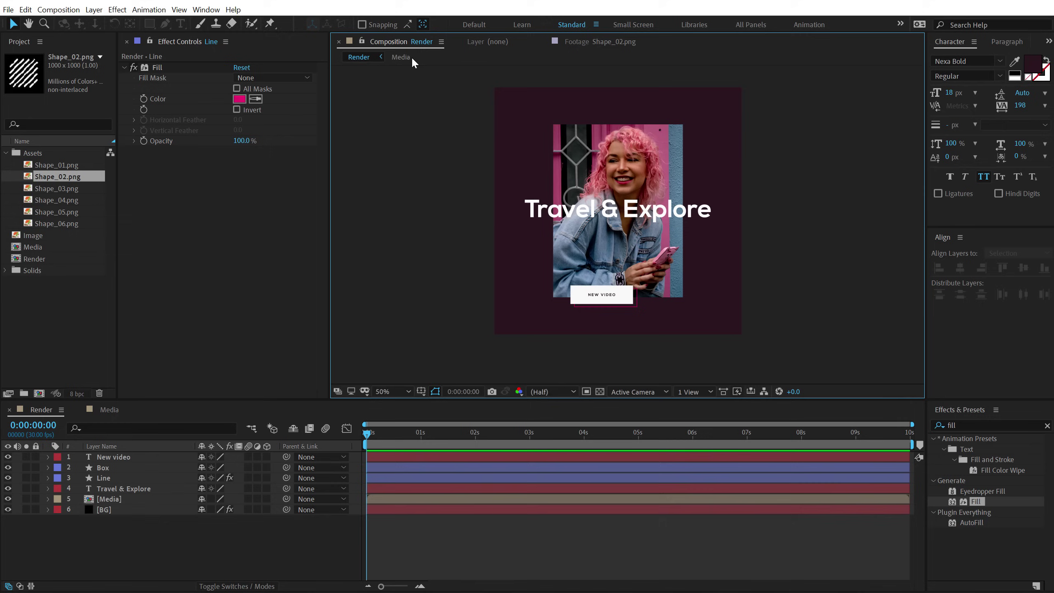
click(53, 166)
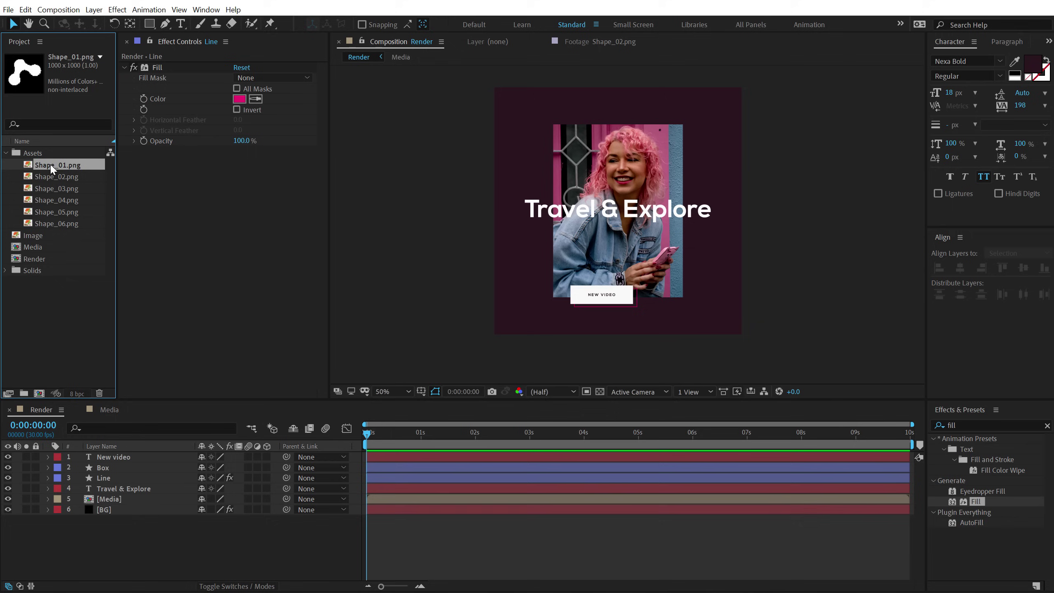
Add Shape_01.png over the photo's upper left in Render and switch every layer to 3D.
drag(49, 164, 551, 181)
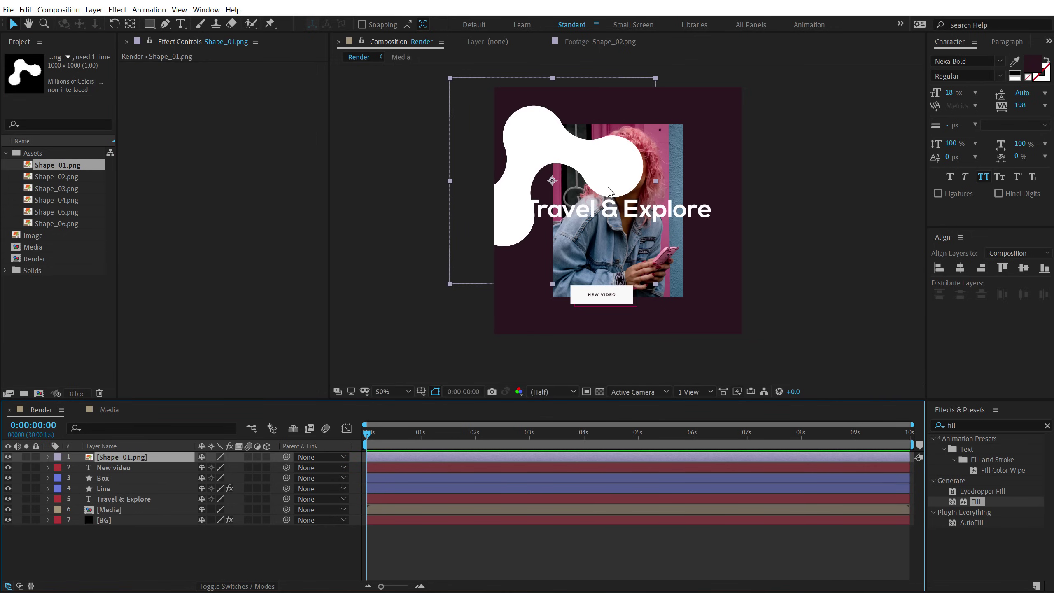
drag(607, 191, 623, 164)
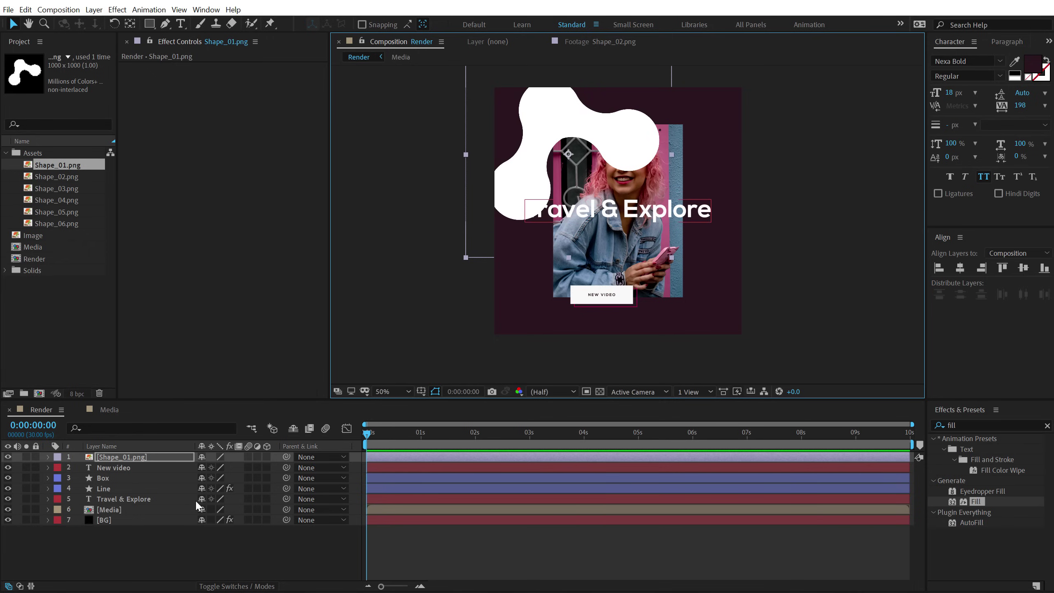
drag(270, 457, 268, 524)
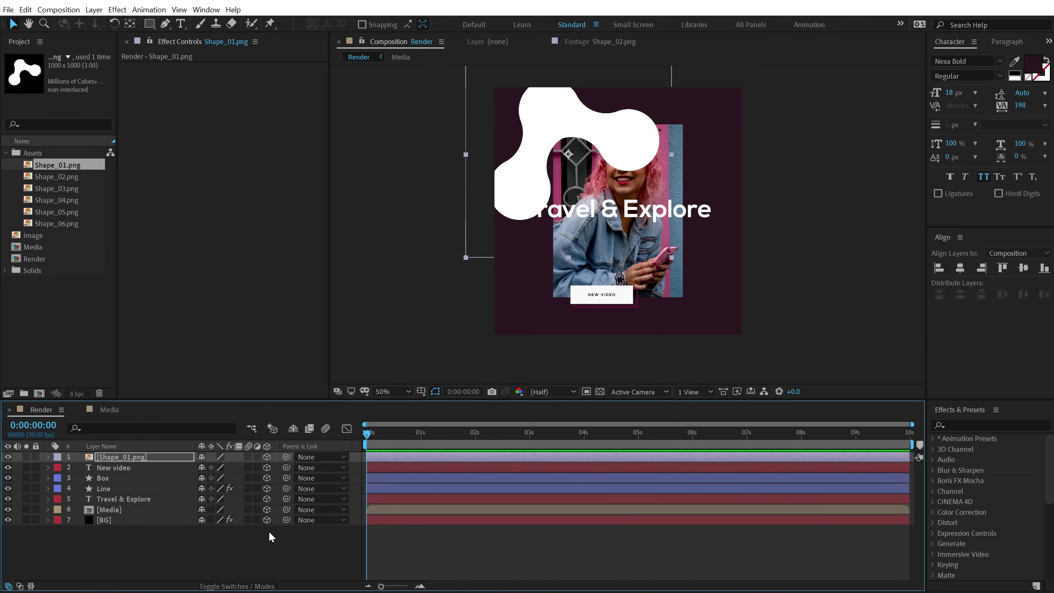
Hide the white Shape_01 blob layer.
click(204, 551)
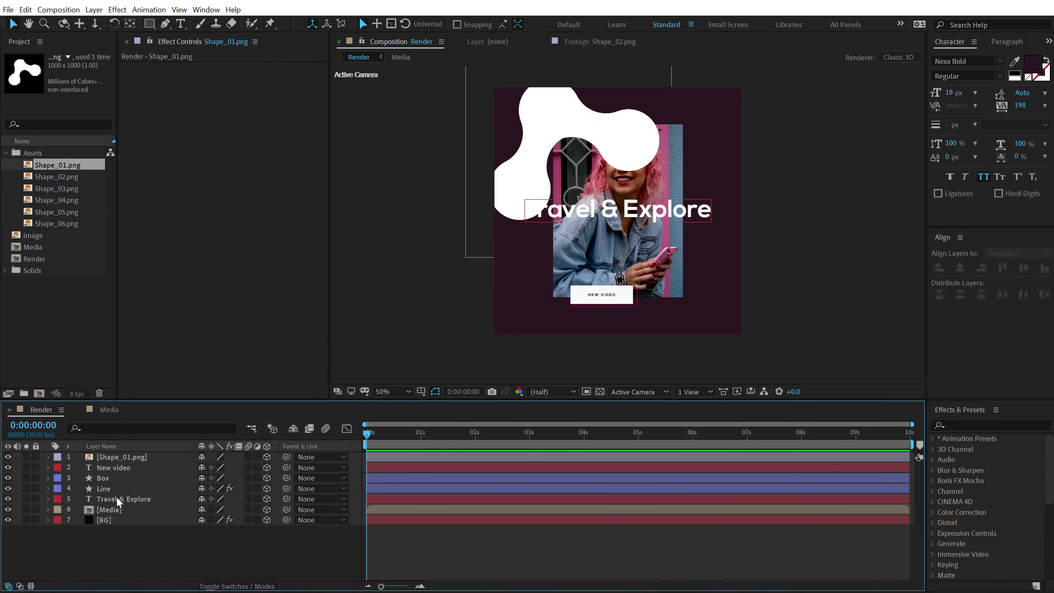
click(116, 499)
click(9, 457)
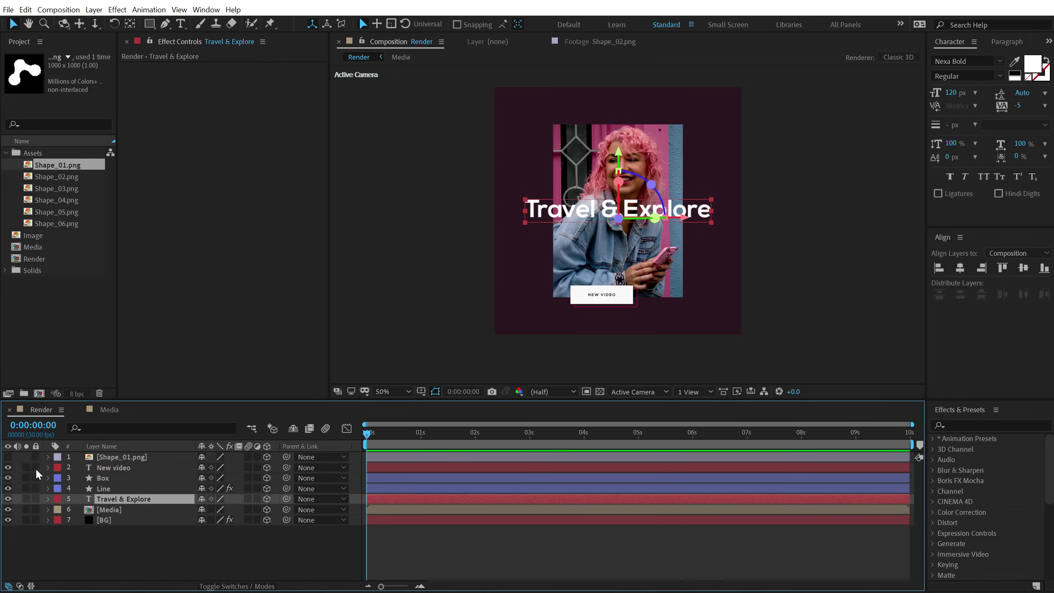
Precompose the New video, Box and Line layers into a composition named Button.
click(106, 467)
shift+click(104, 488)
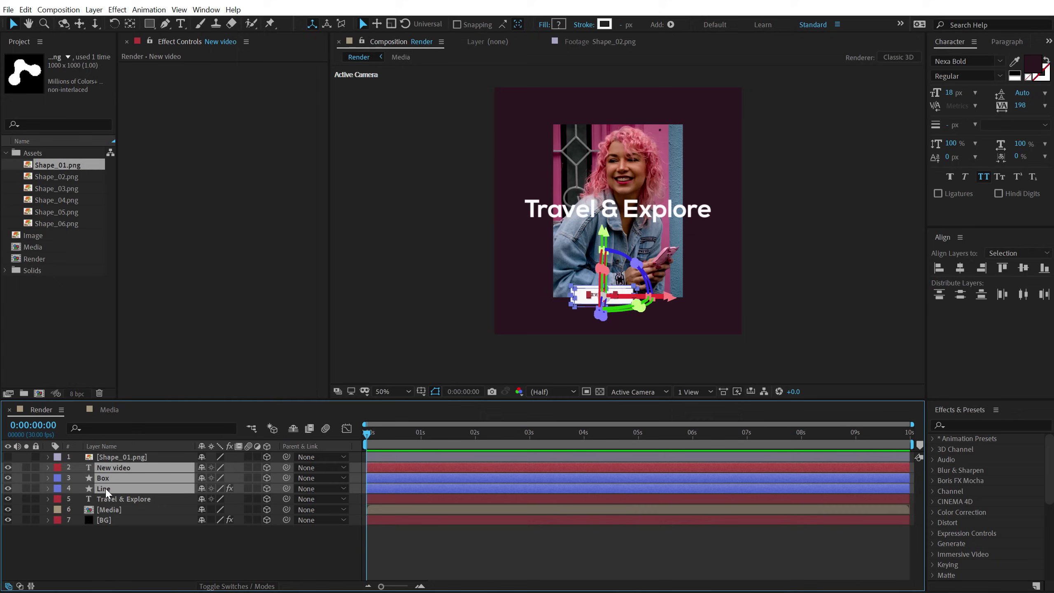
key(ctrl+shift+c)
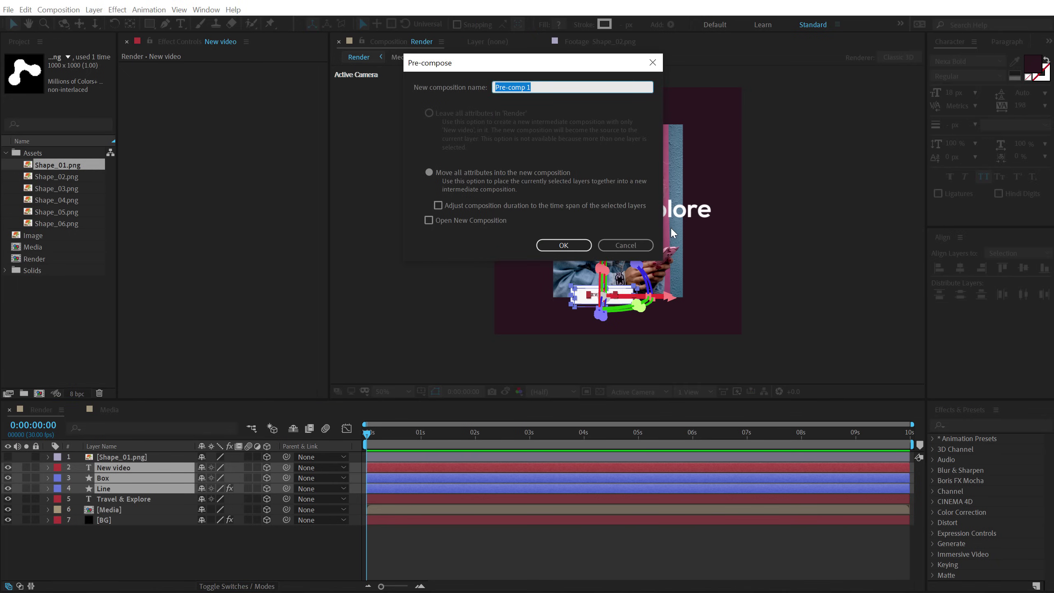
text(B)
text(n)
key(Return)
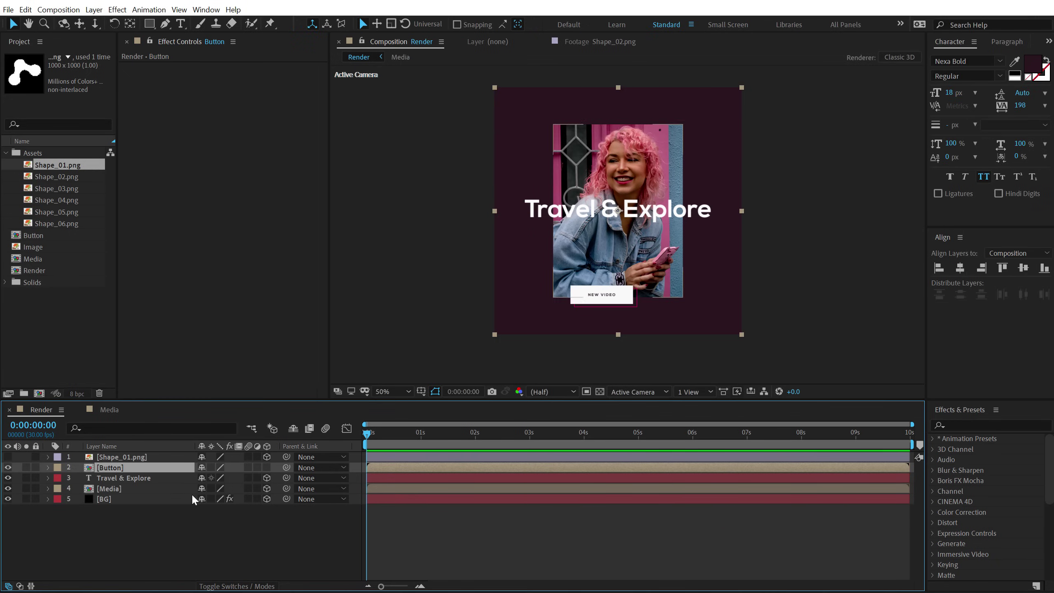
Make the Button precomp 3D and set the Travel & Explore title's Z position to -400.
click(268, 467)
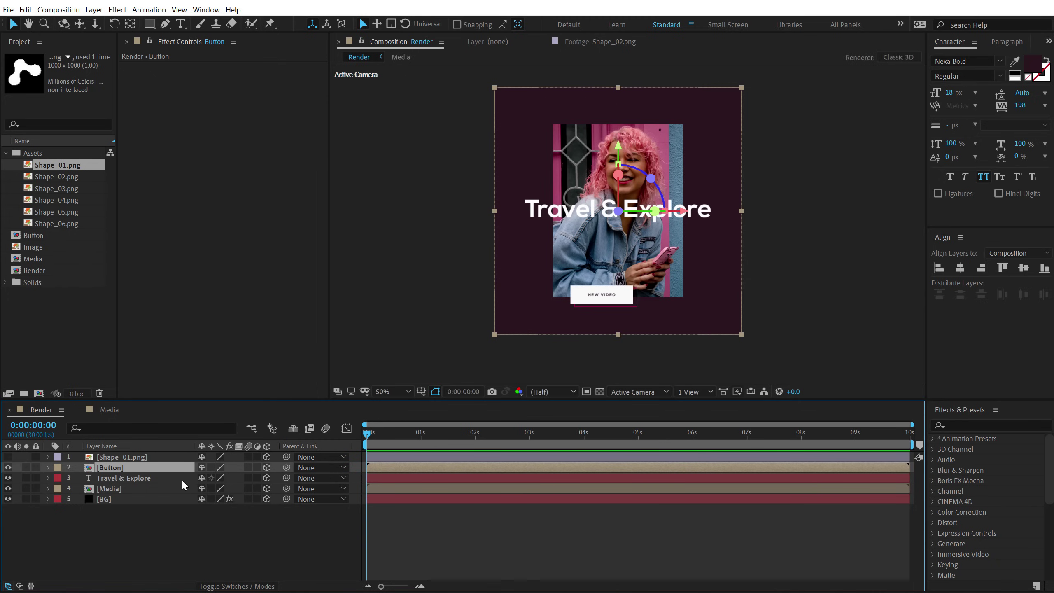
click(123, 477)
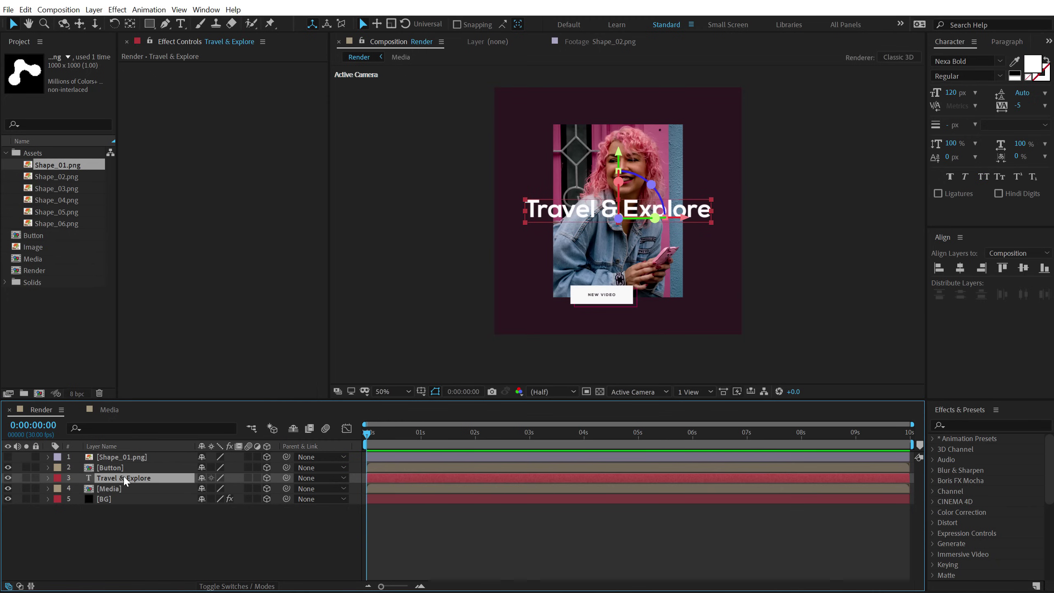
key(p)
drag(242, 488, 158, 512)
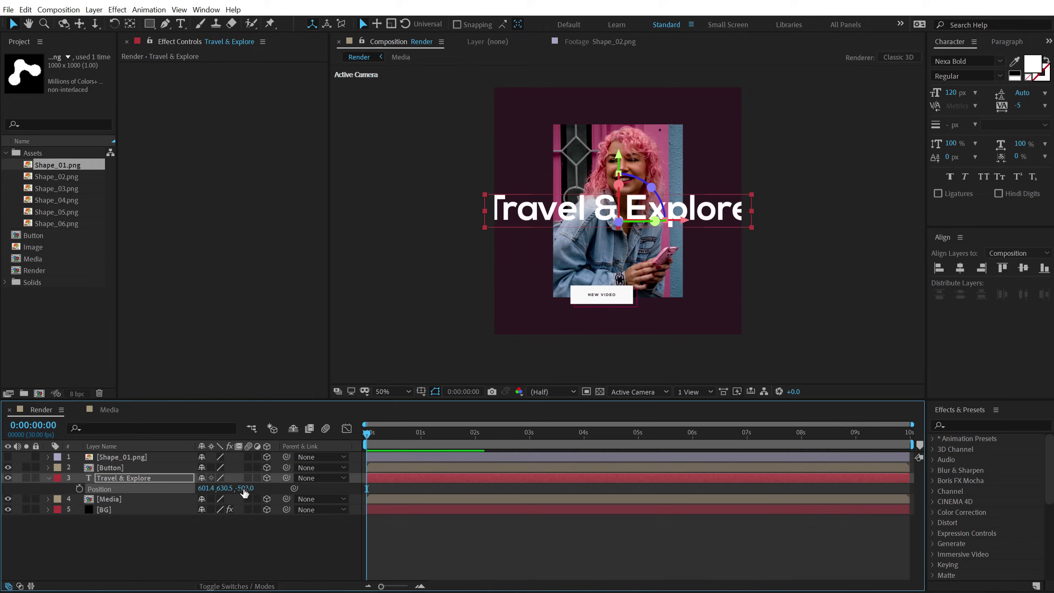
mouse_move(245, 488)
mouse_down()
mouse_move(21, 517)
mouse_move(240, 501)
mouse_up()
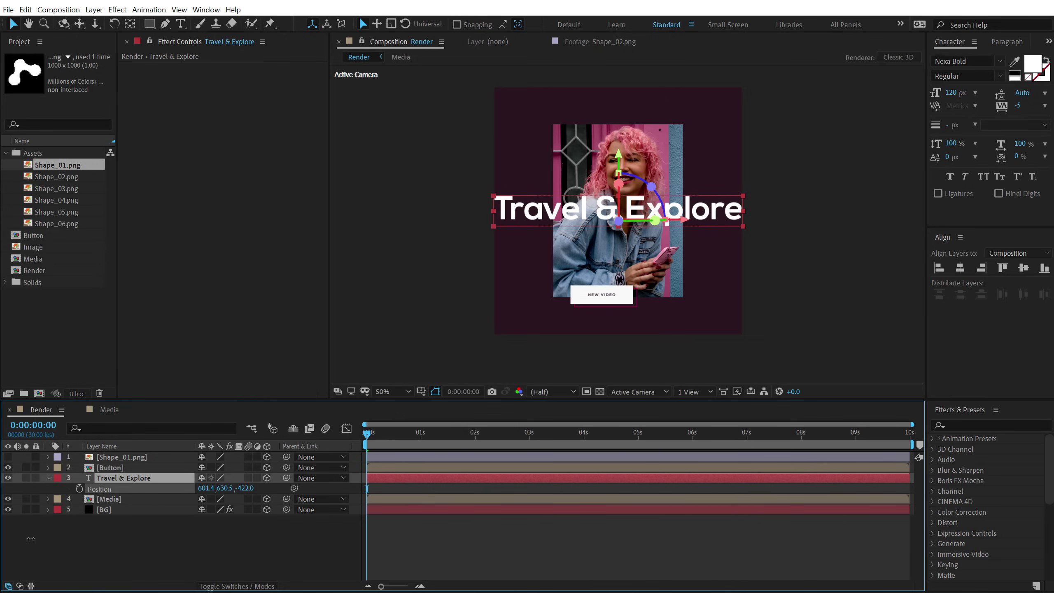
click(245, 488)
text(-4)
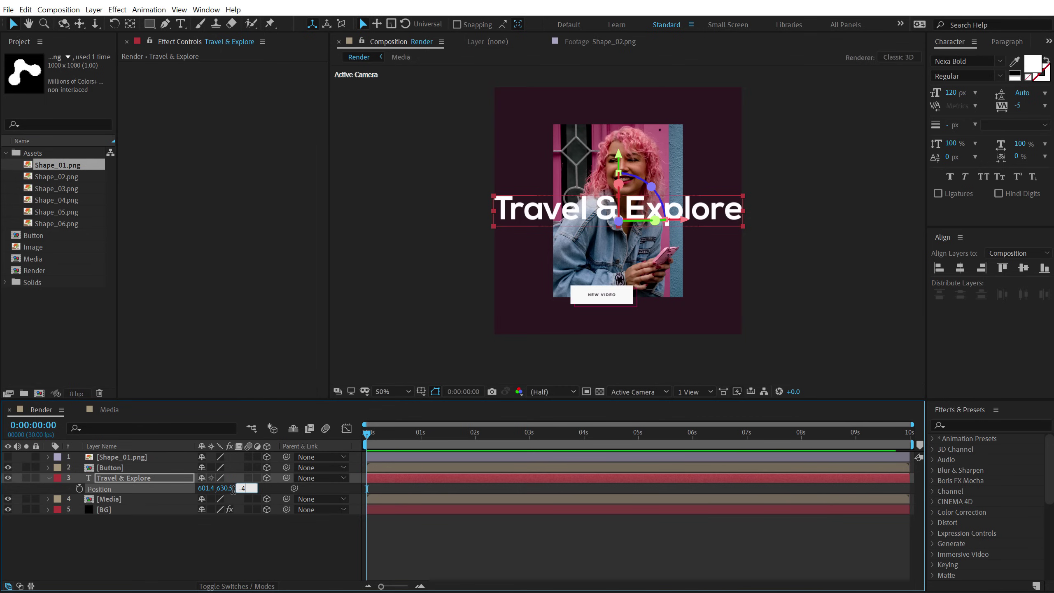
key(Return)
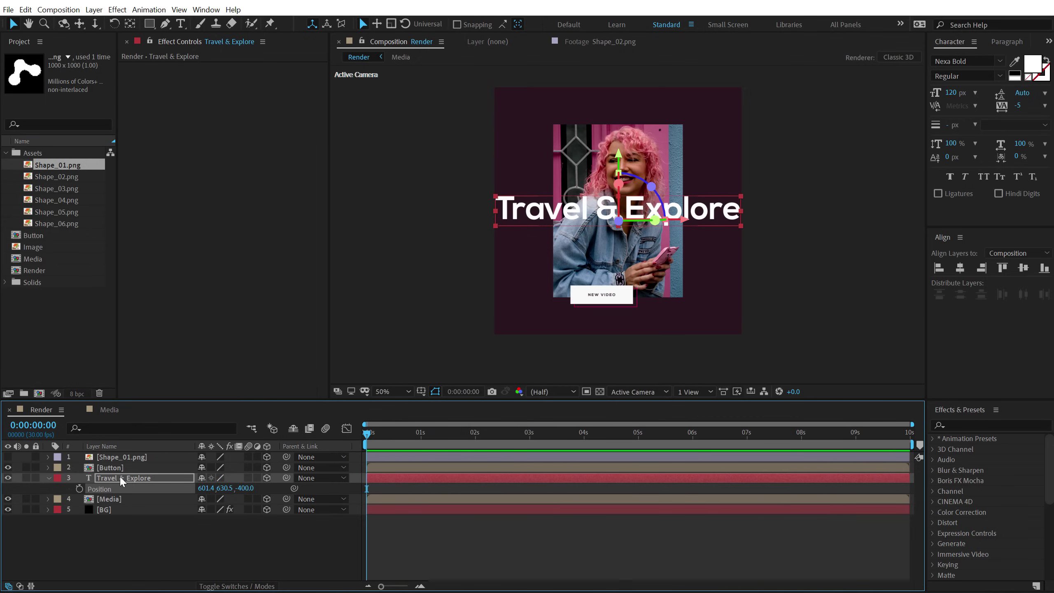
Scale the Travel & Explore title down to about 70%.
click(120, 478)
key(s)
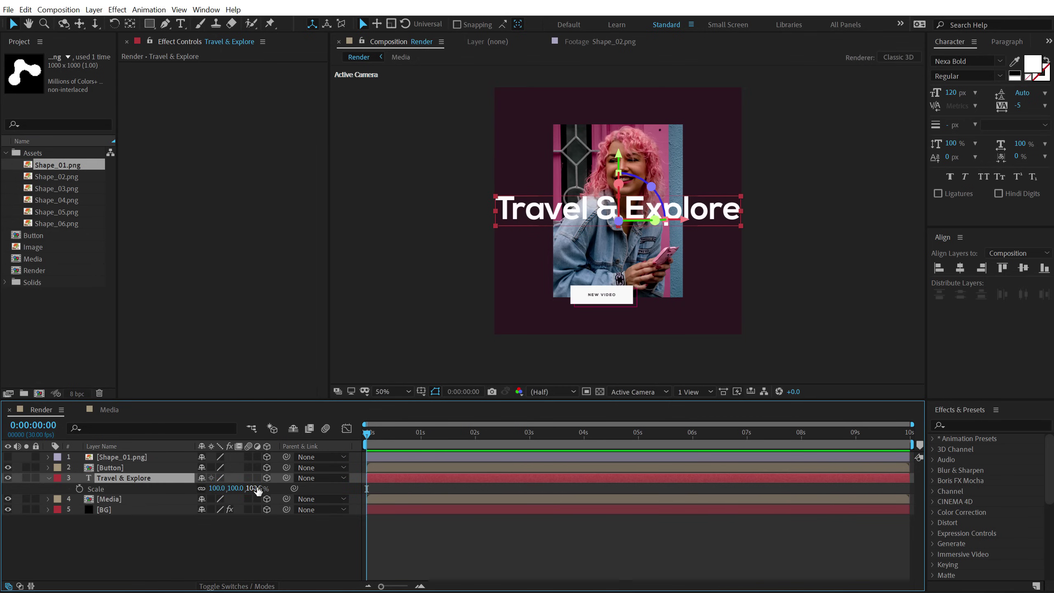
drag(258, 490, 234, 482)
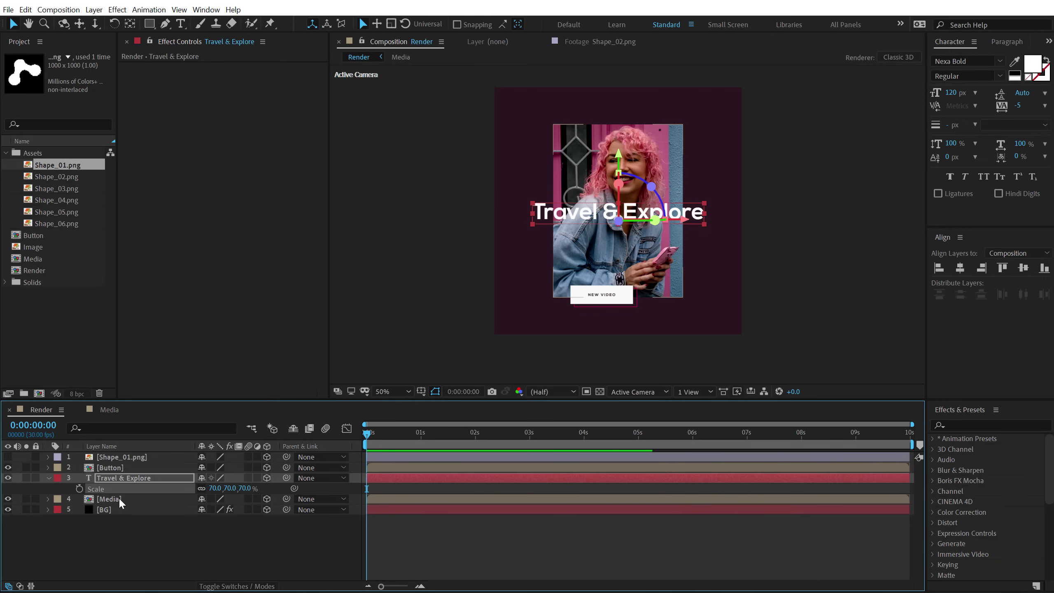
click(111, 470)
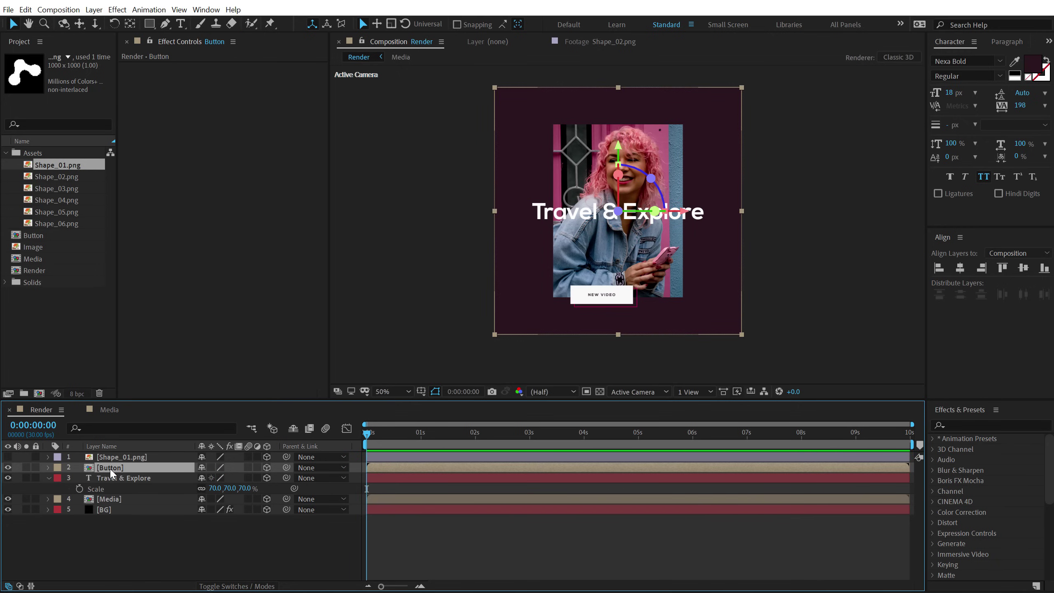
Bring the Button precomp forward to a Z depth of -300.
key(p)
drag(240, 478, 91, 499)
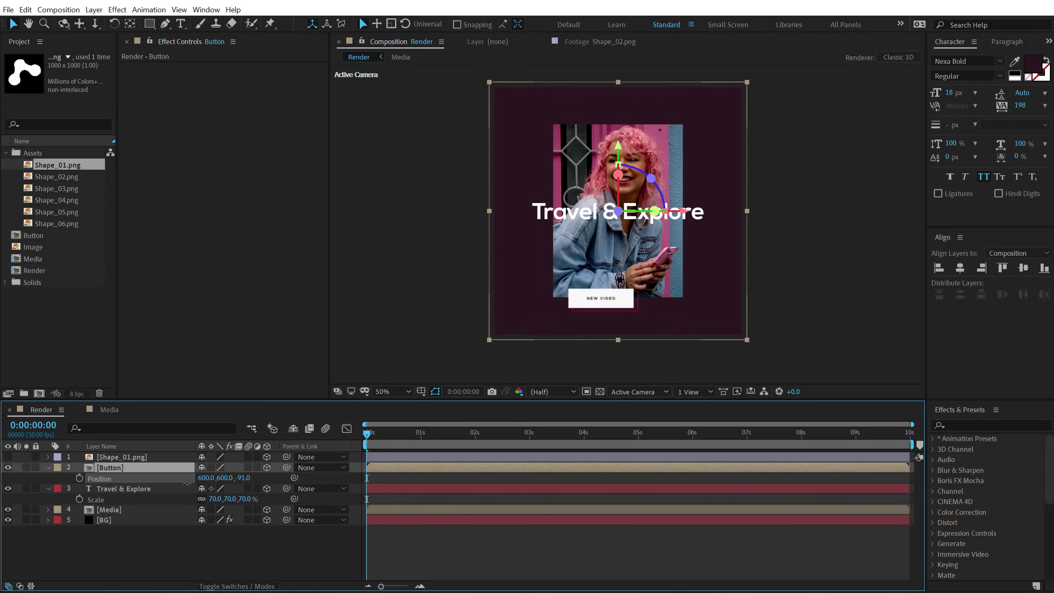
click(246, 478)
text(-300)
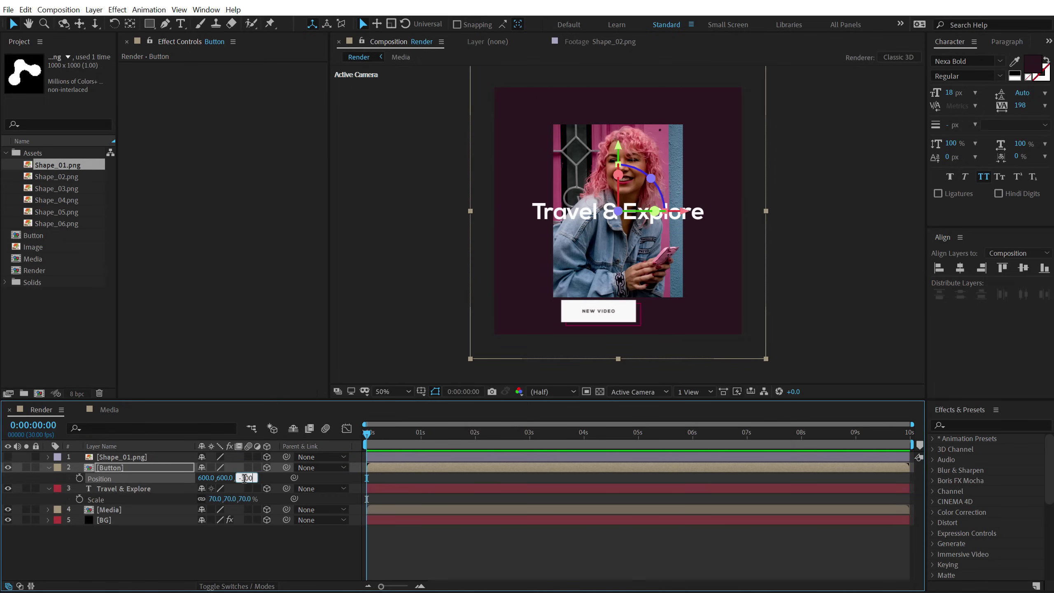
key(Return)
Scale the NEW VIDEO button to 80%, nudged slightly lower in the post.
key(s)
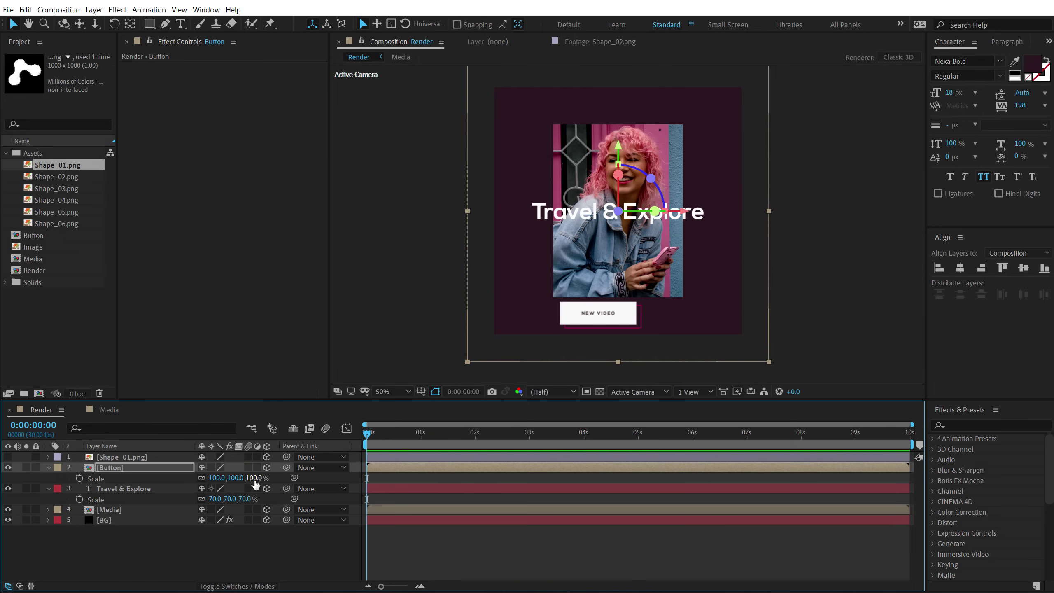
drag(255, 482, 234, 477)
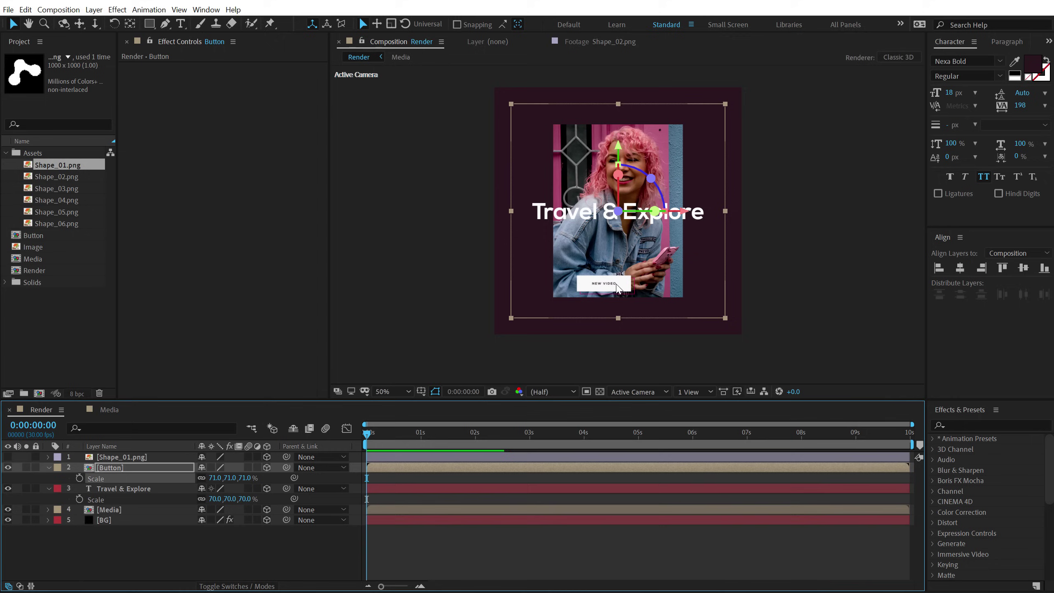
drag(610, 287, 600, 299)
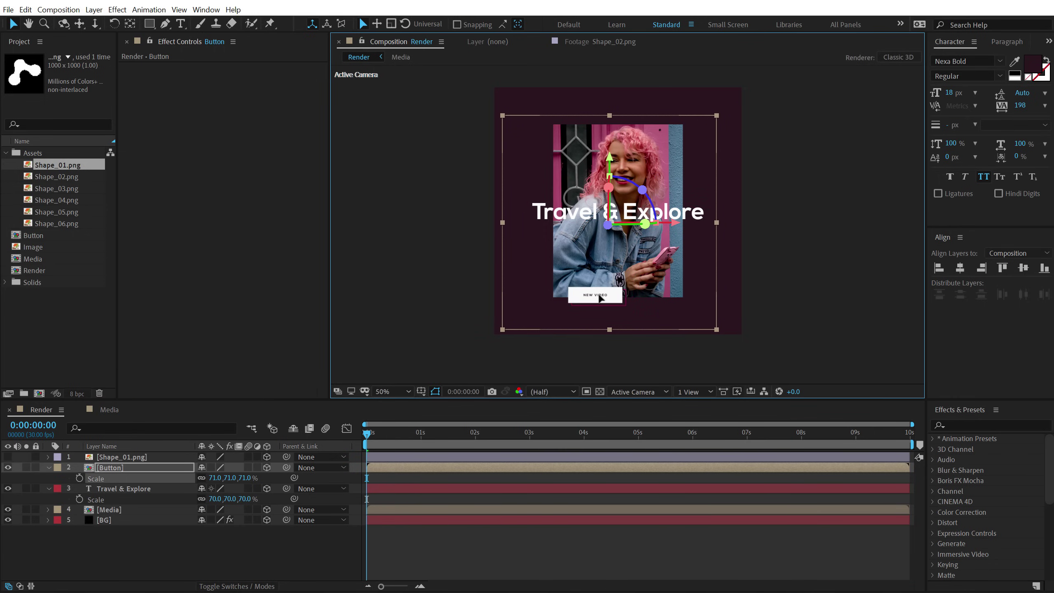
click(245, 478)
text(80)
key(Return)
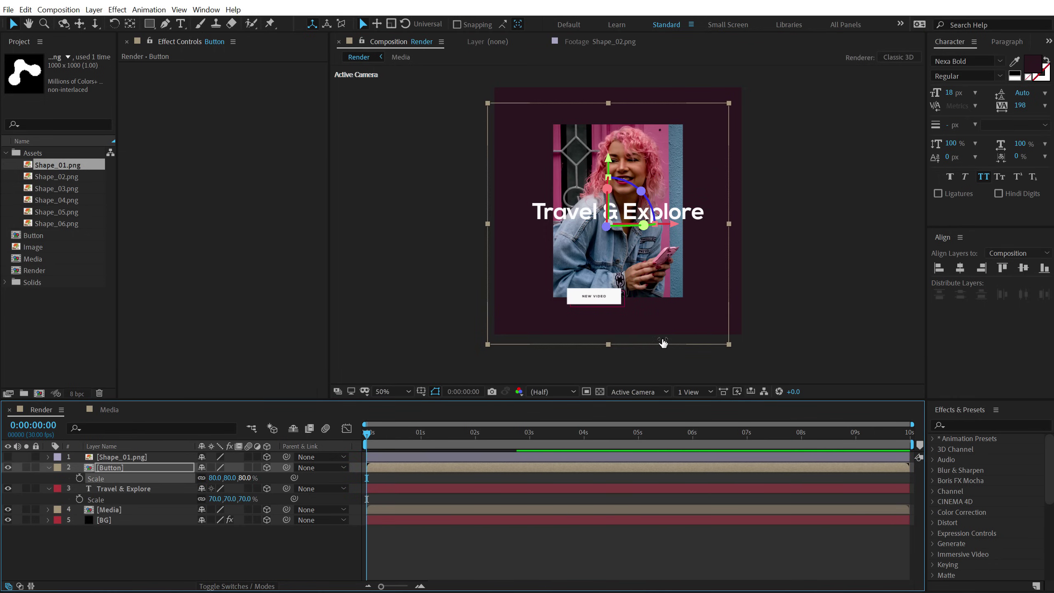
Collapse the layer properties and make the Shape_01 blob visible again.
key(u)
click(120, 457)
click(7, 457)
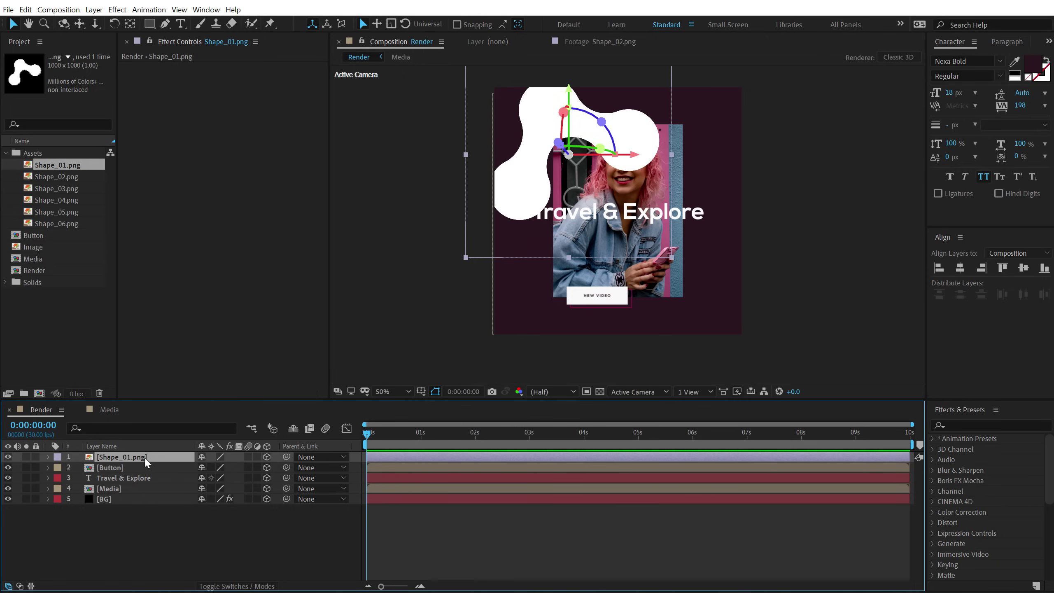
Push the Shape_01 blob back to Z 1500 and move it over the photo's top-left corner.
key(p)
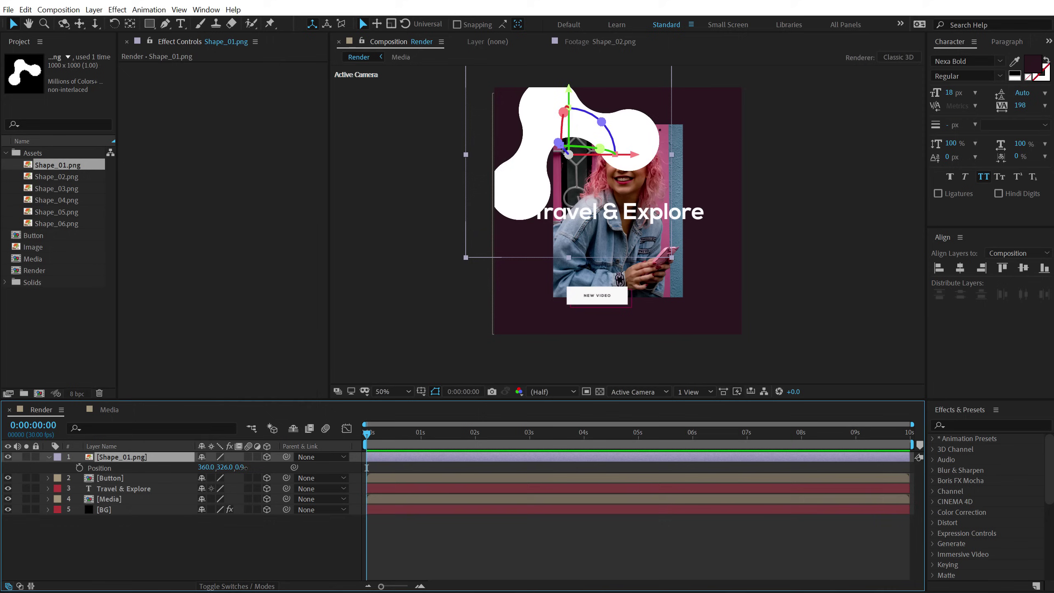
drag(245, 467, 681, 430)
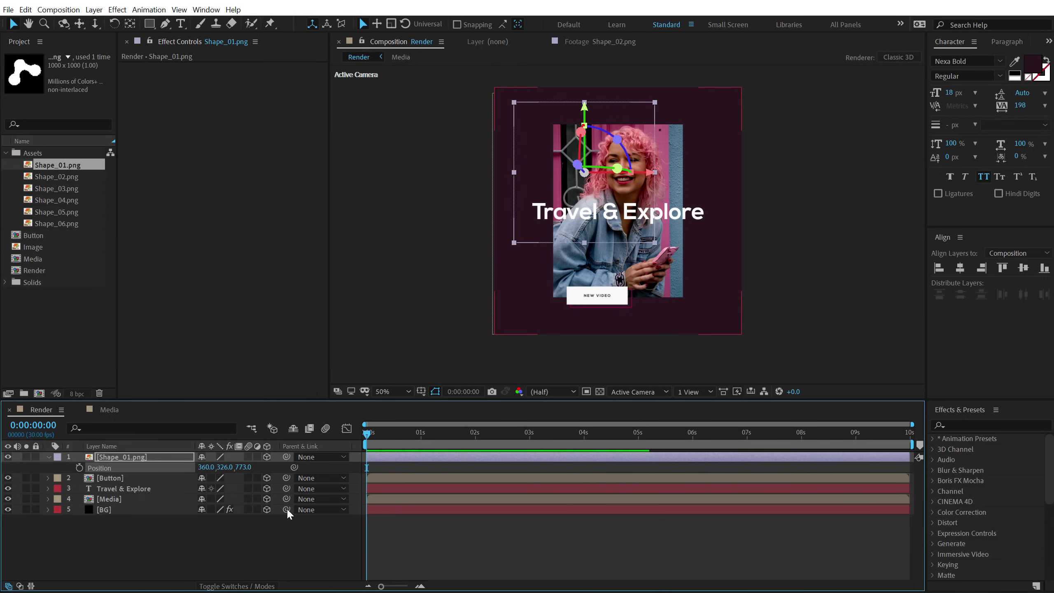
click(127, 457)
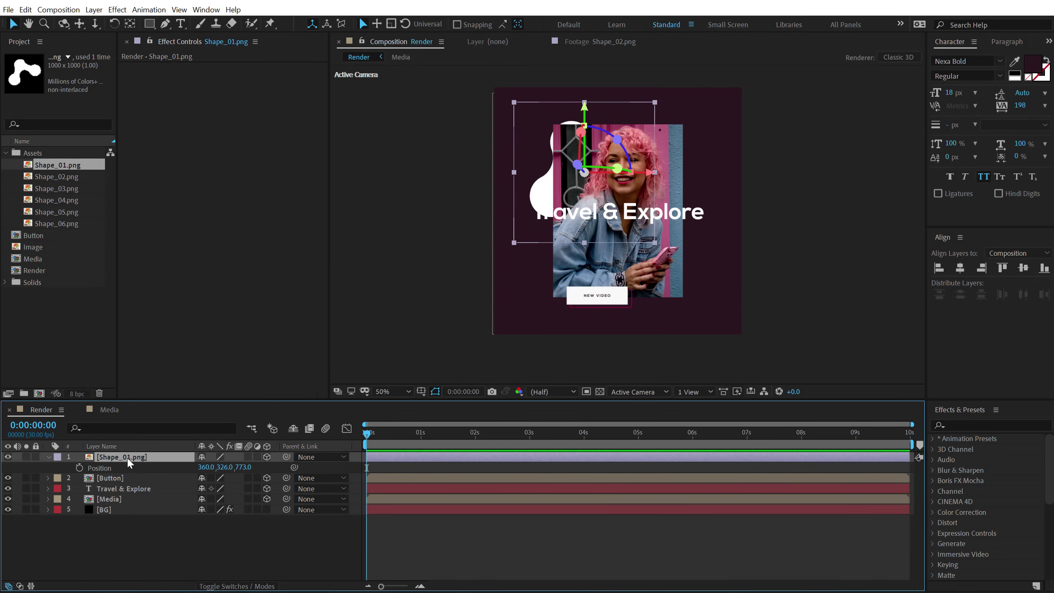
drag(549, 209, 529, 177)
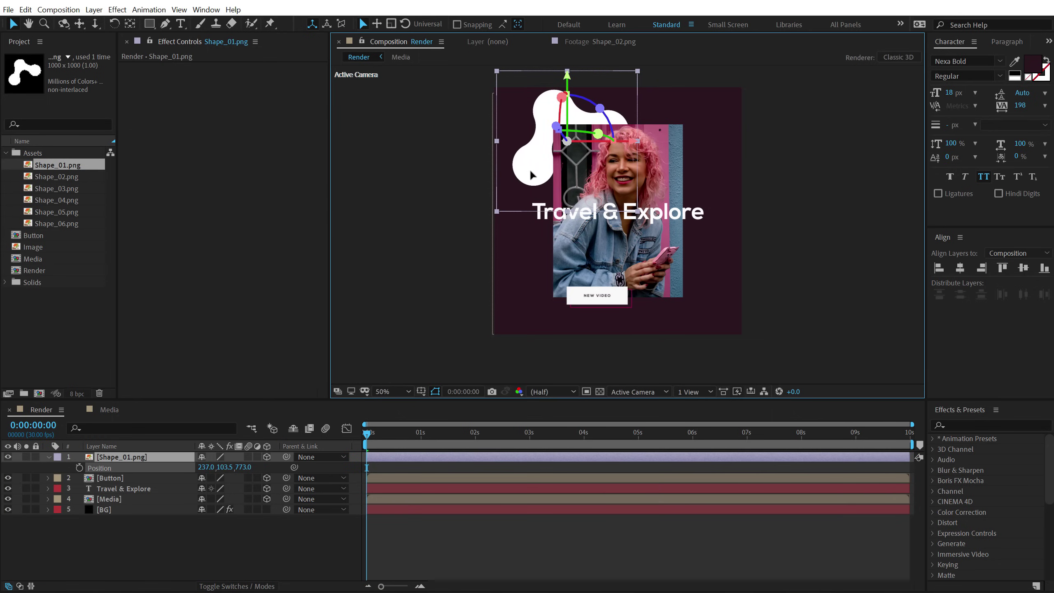
click(160, 458)
click(242, 466)
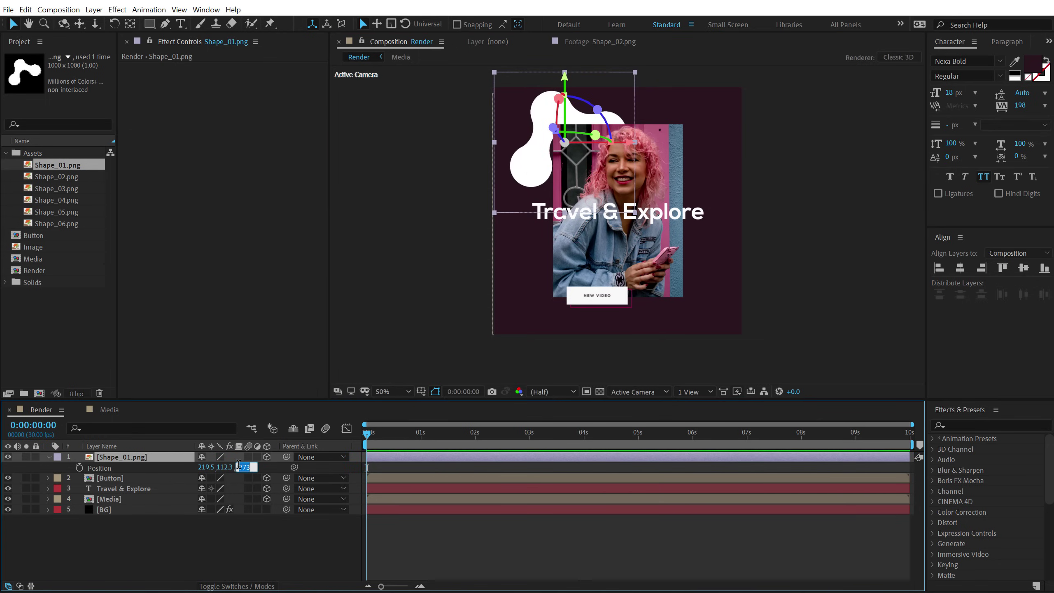
text(1500)
key(Return)
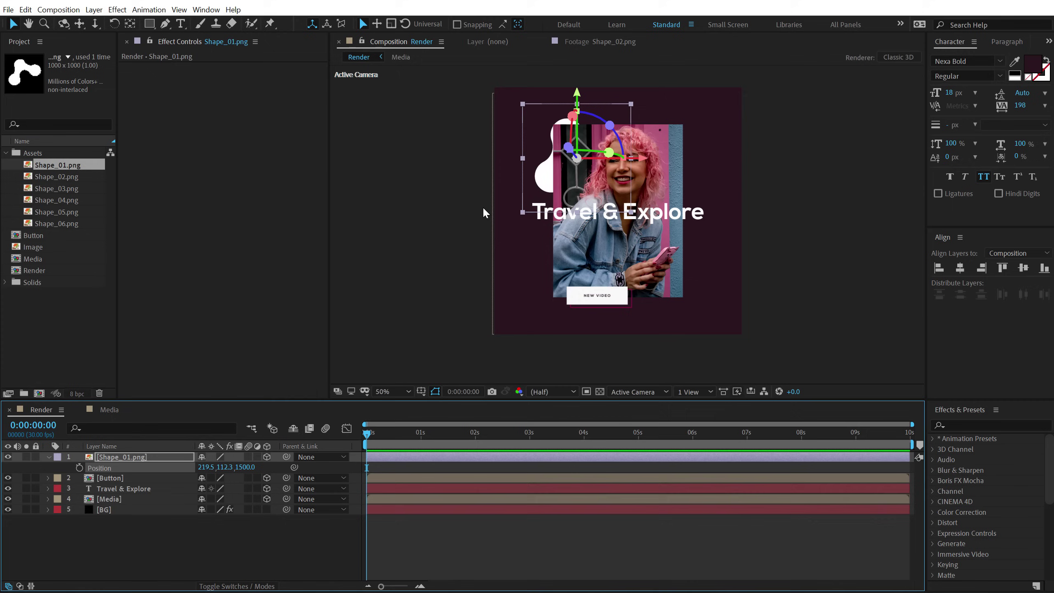
drag(550, 159, 539, 139)
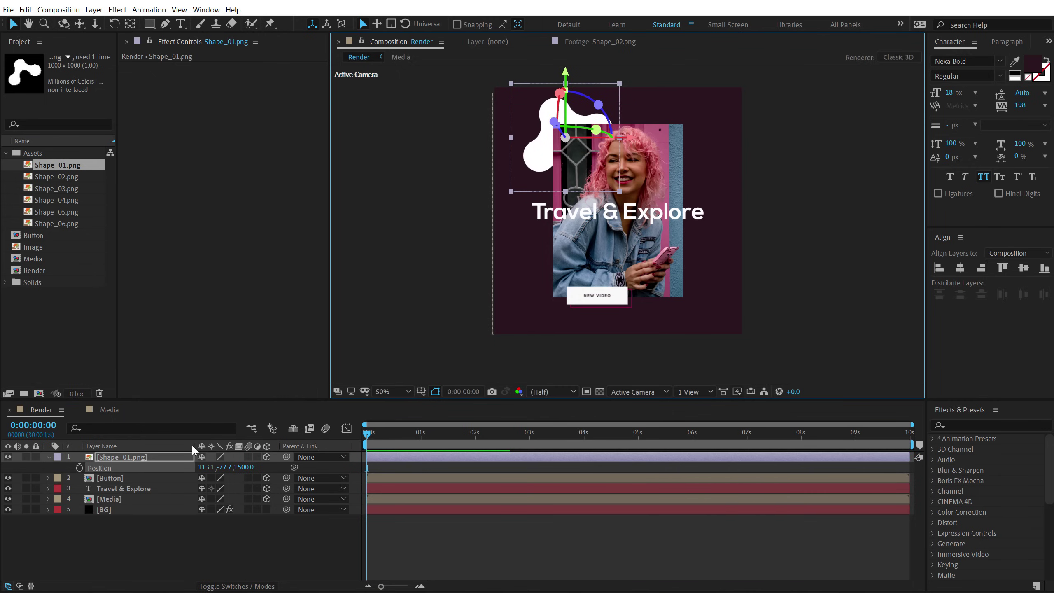
Scale the Shape_01 blob to 70%.
key(s)
drag(246, 467, 233, 465)
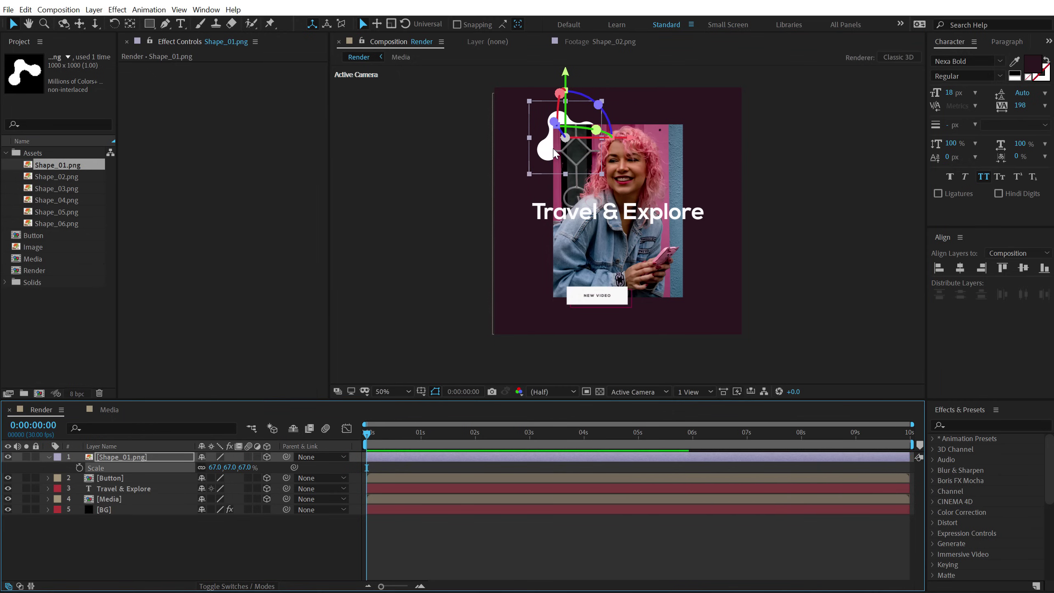
drag(552, 153, 548, 149)
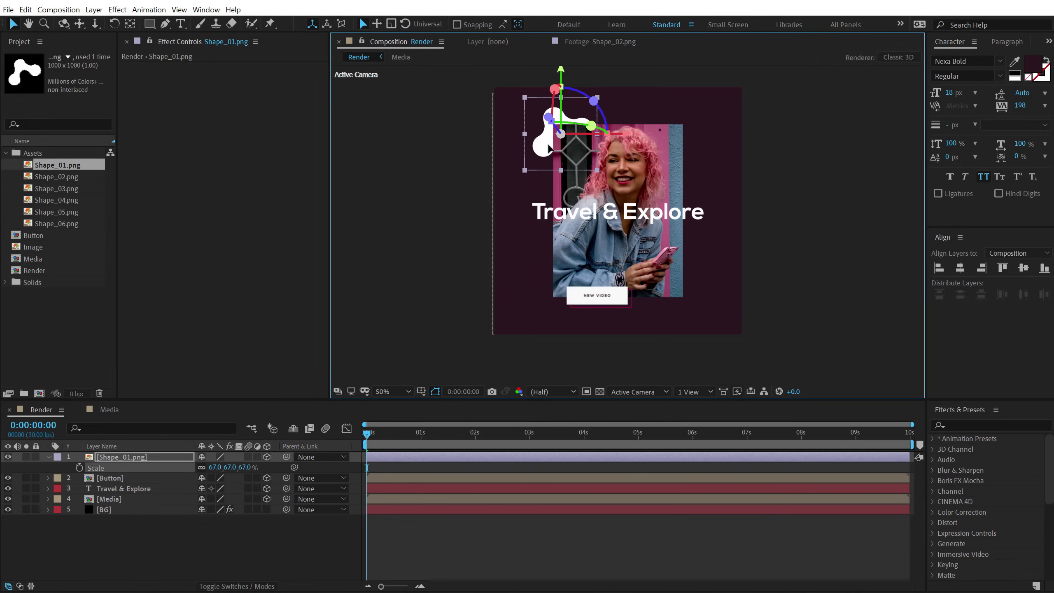
click(246, 467)
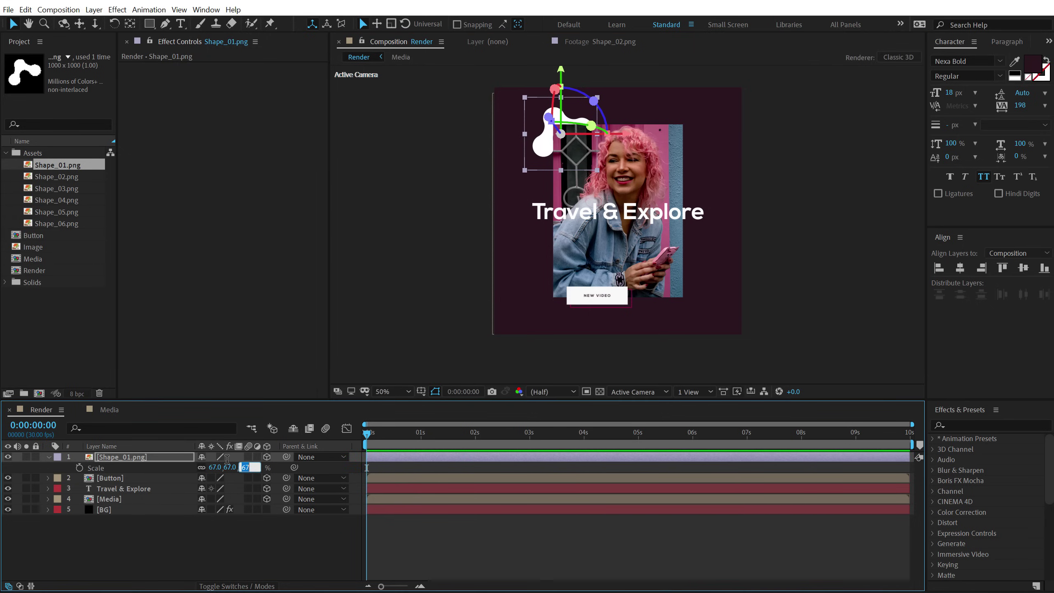
text(70)
key(Return)
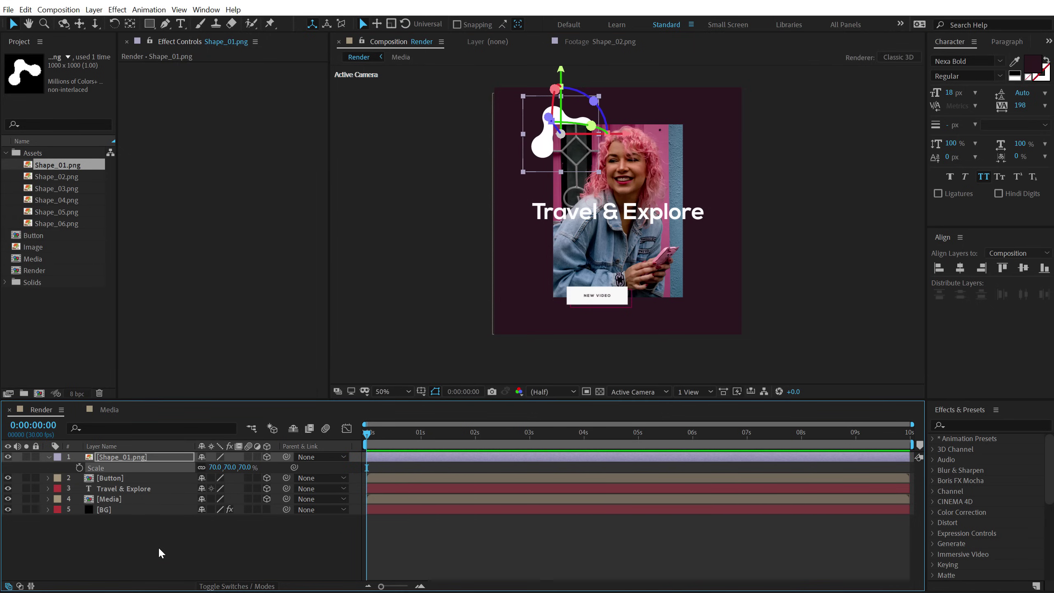
click(164, 534)
Add Shape_02.png to Render and bring it forward to a Z depth of -400.
click(49, 178)
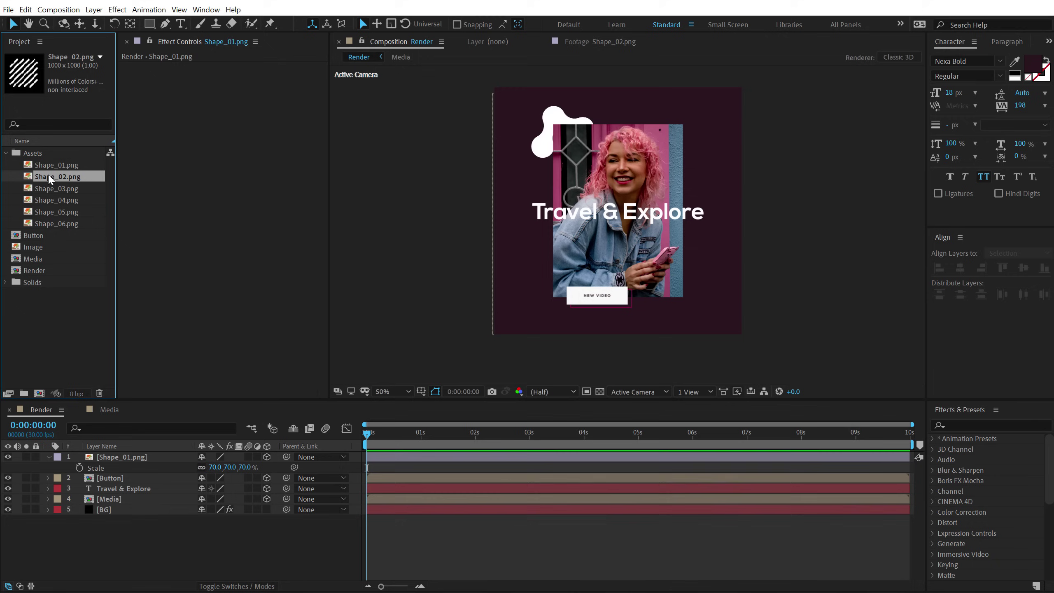
drag(49, 178, 136, 453)
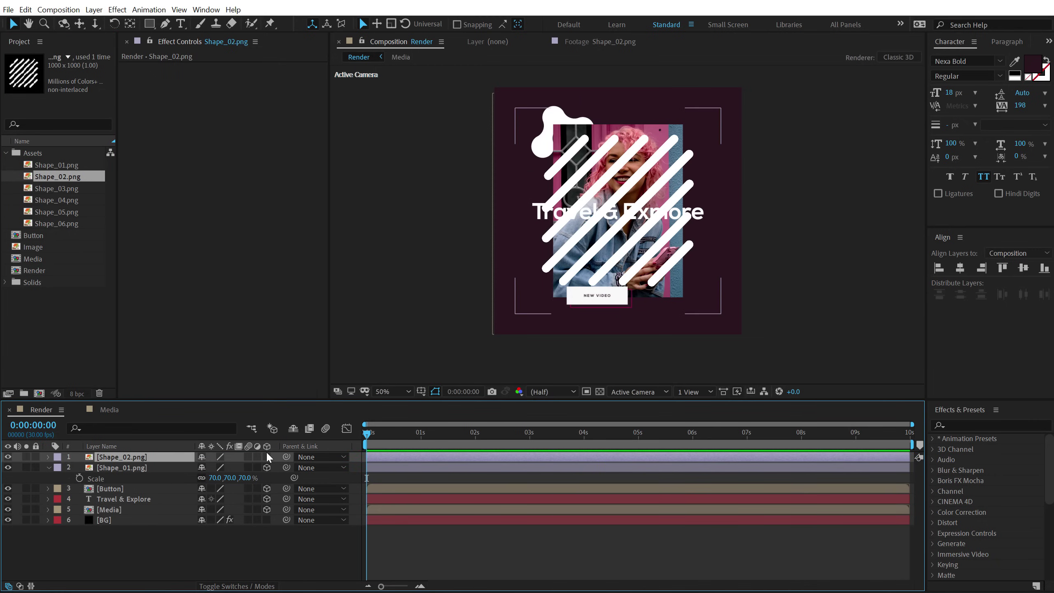
click(264, 456)
click(127, 455)
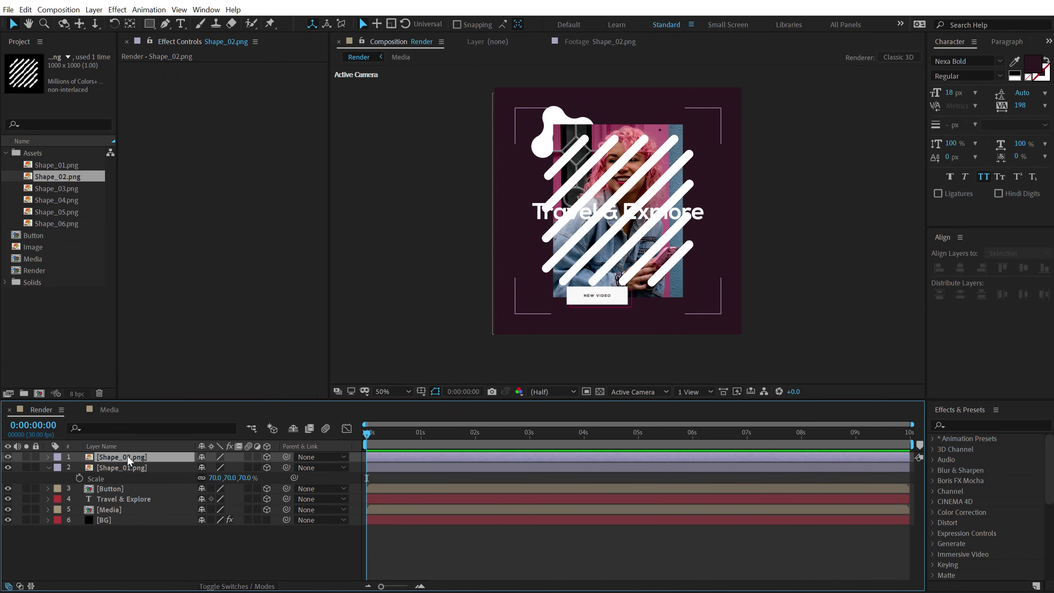
key(p)
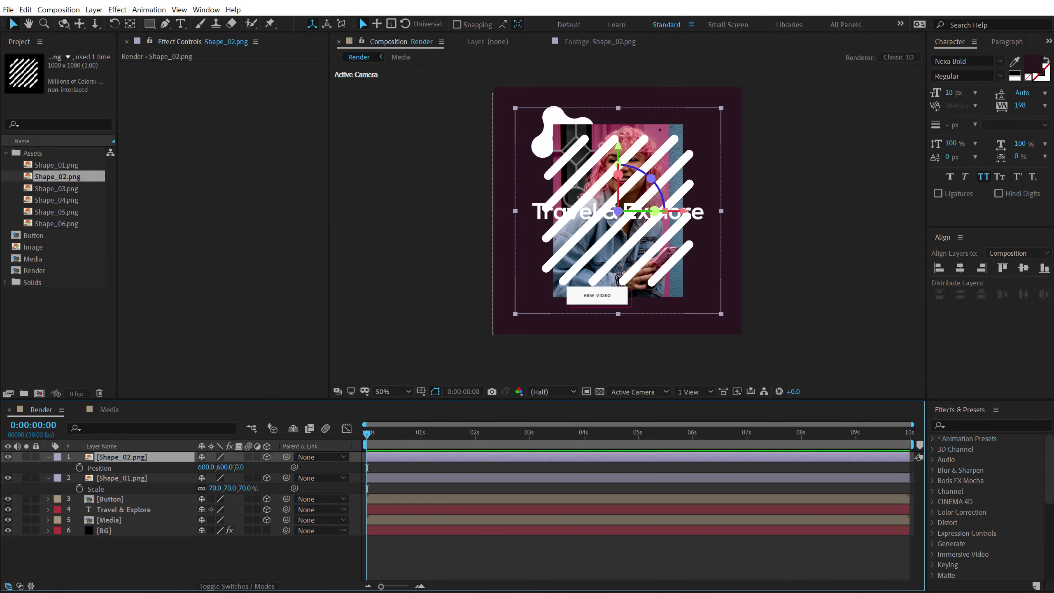
drag(238, 467, 224, 478)
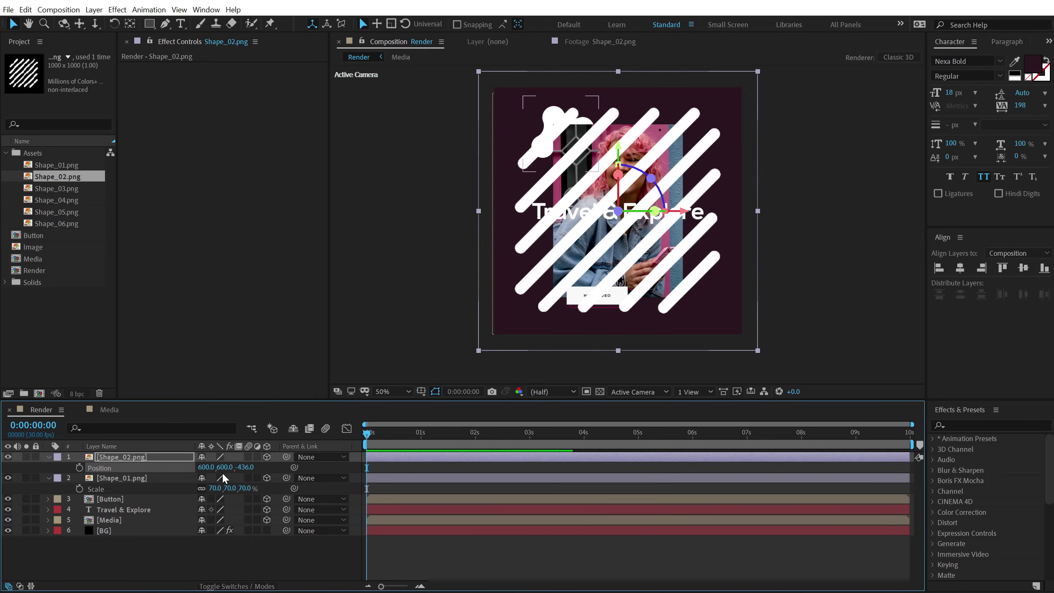
click(245, 466)
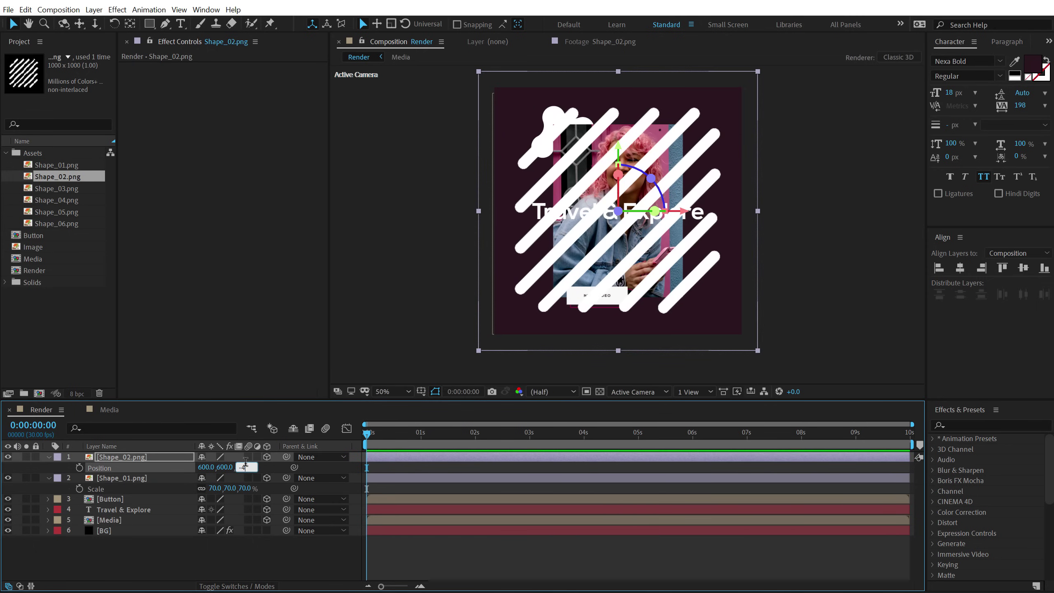
text(-400)
key(Return)
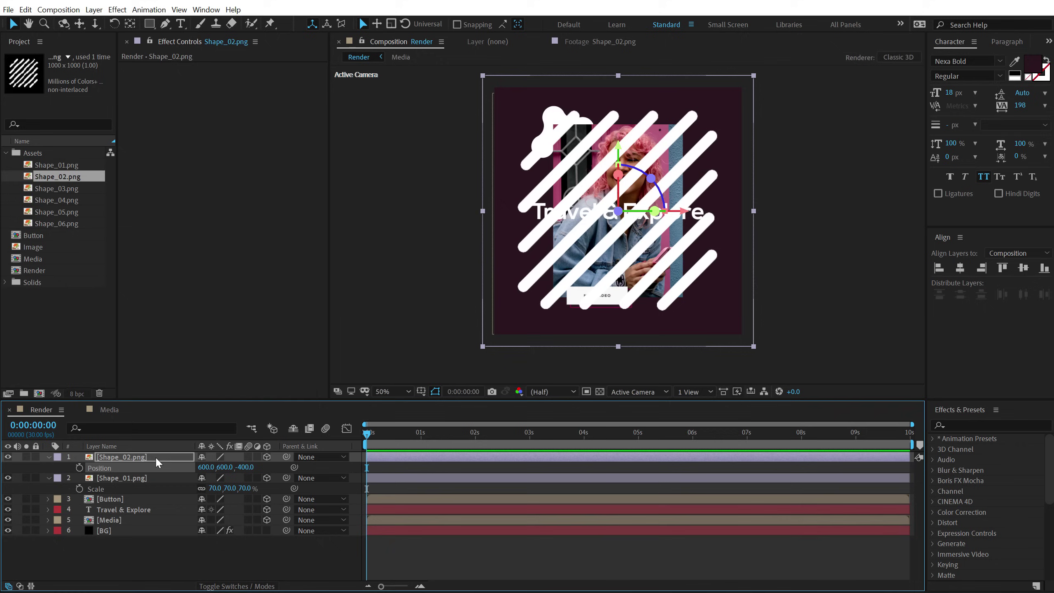
Shrink the striped Shape_02 to 9% at the photo's top-right corner, undoing a stray Shape_03 drop.
key(s)
mouse_move(232, 467)
mouse_down()
mouse_move(203, 473)
mouse_move(214, 472)
mouse_up()
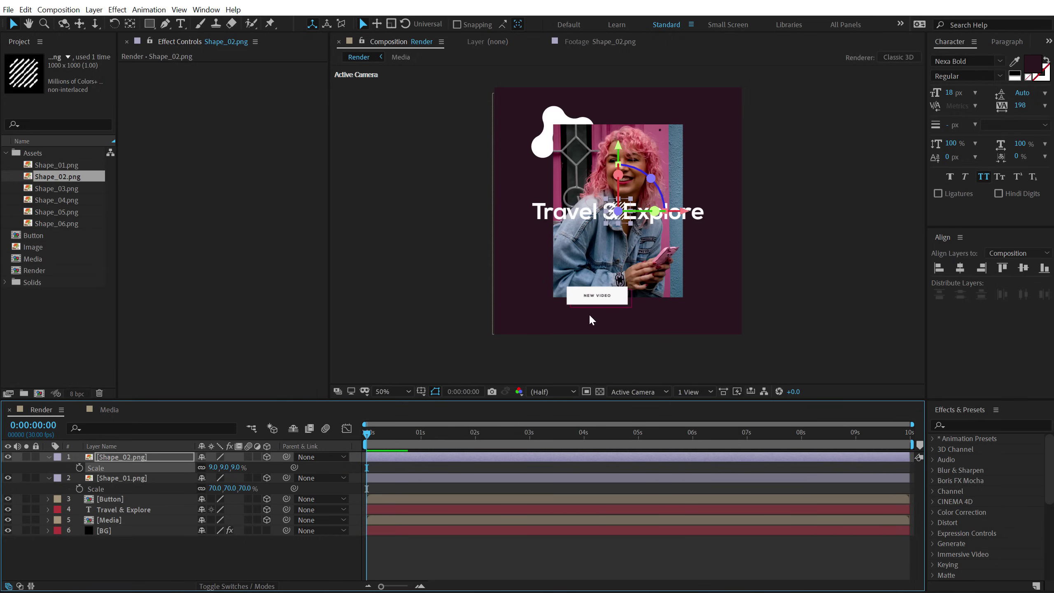
drag(614, 284, 614, 293)
key(v)
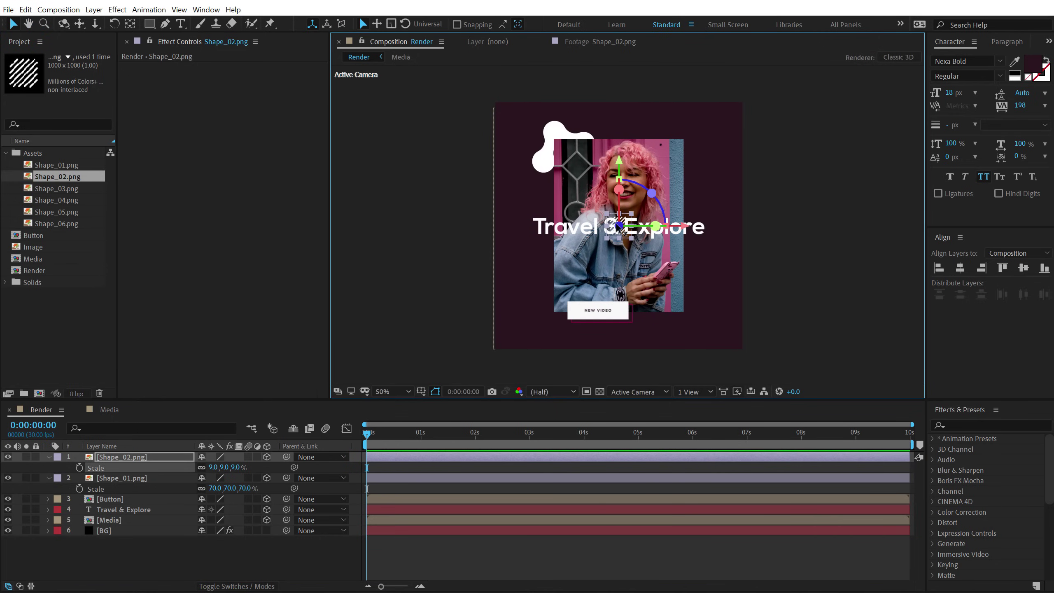
key(slash)
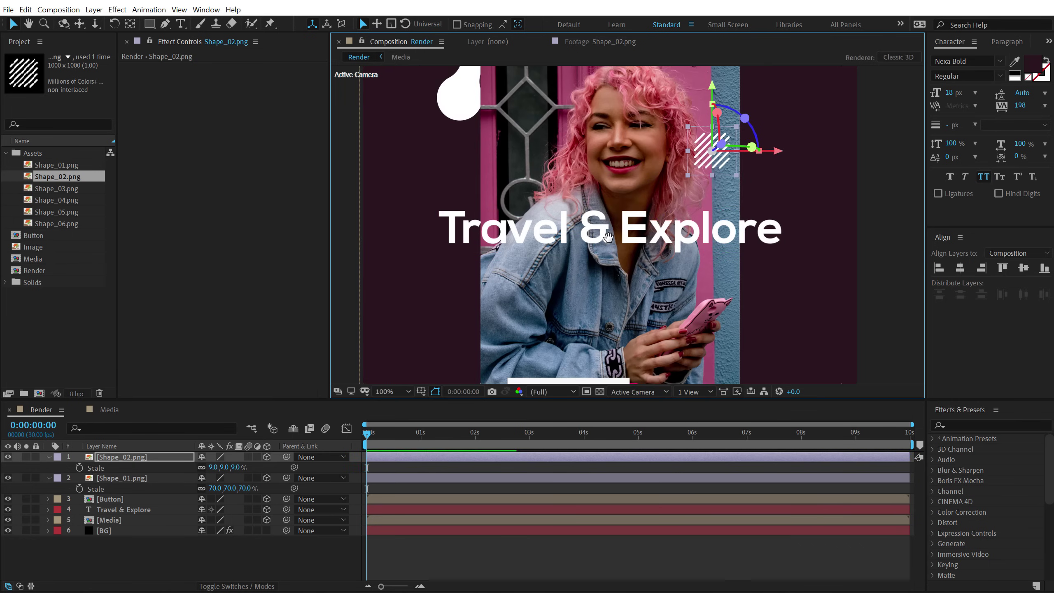
mouse_move(697, 155)
mouse_down()
mouse_move(653, 241)
mouse_move(684, 146)
mouse_up()
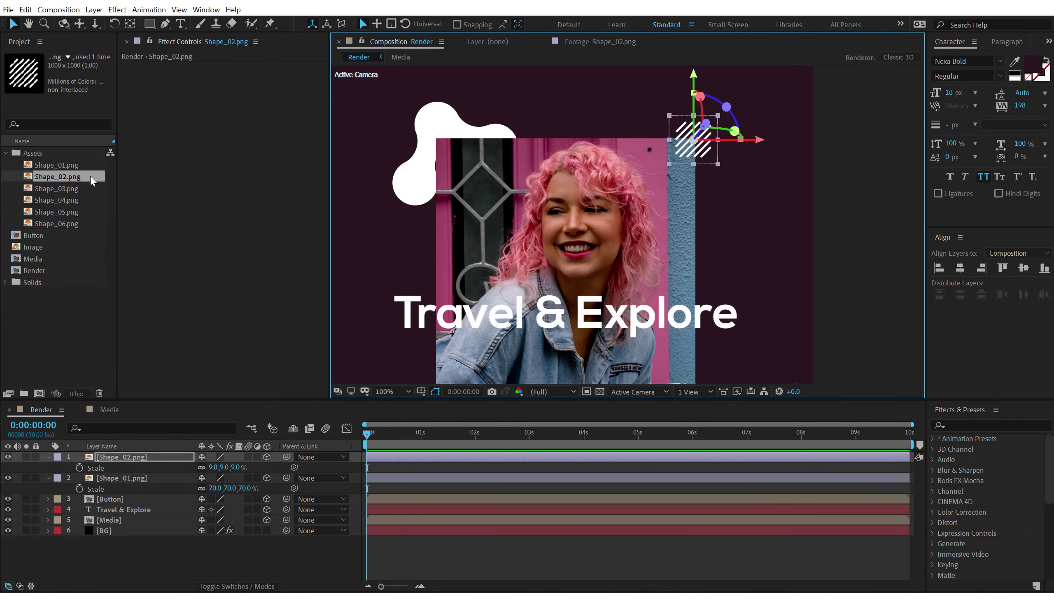
drag(75, 189, 362, 333)
key(ctrl+z)
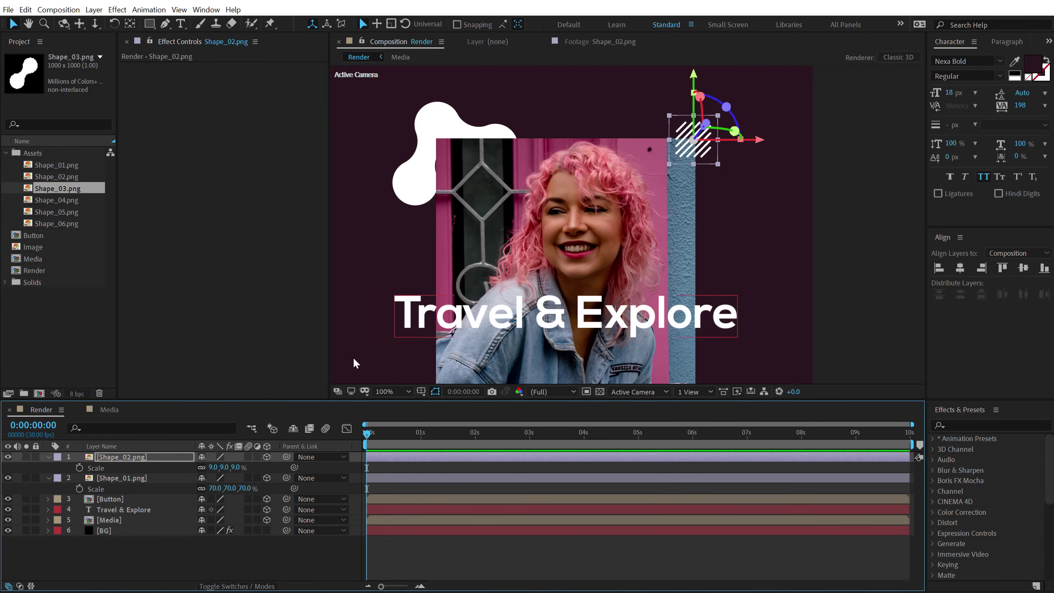
Duplicate Shape_02, move the copy above the woman's head, and swap its source to Shape_03.
click(134, 457)
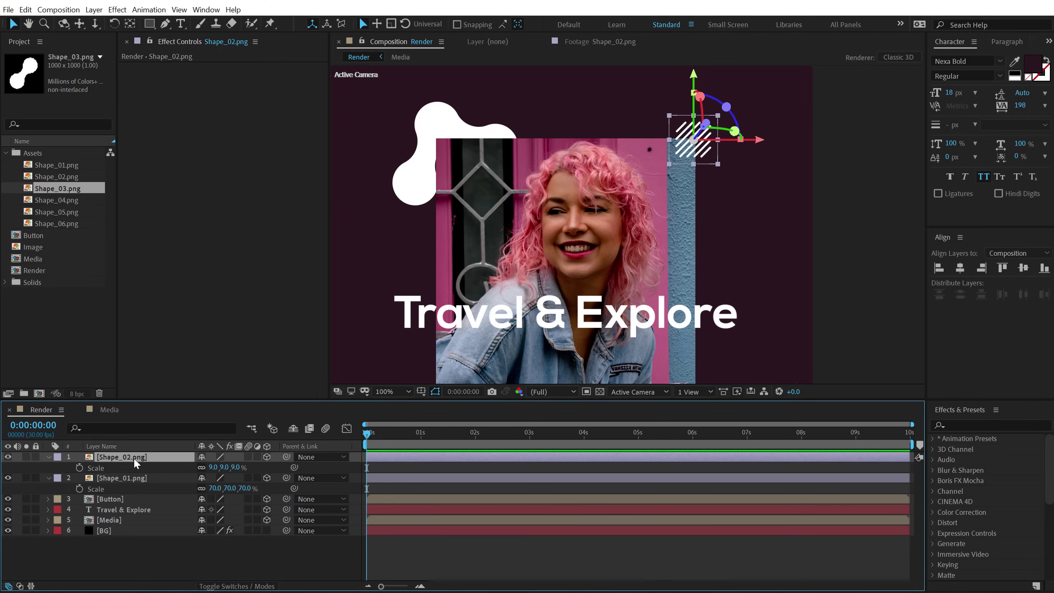
key(ctrl+d)
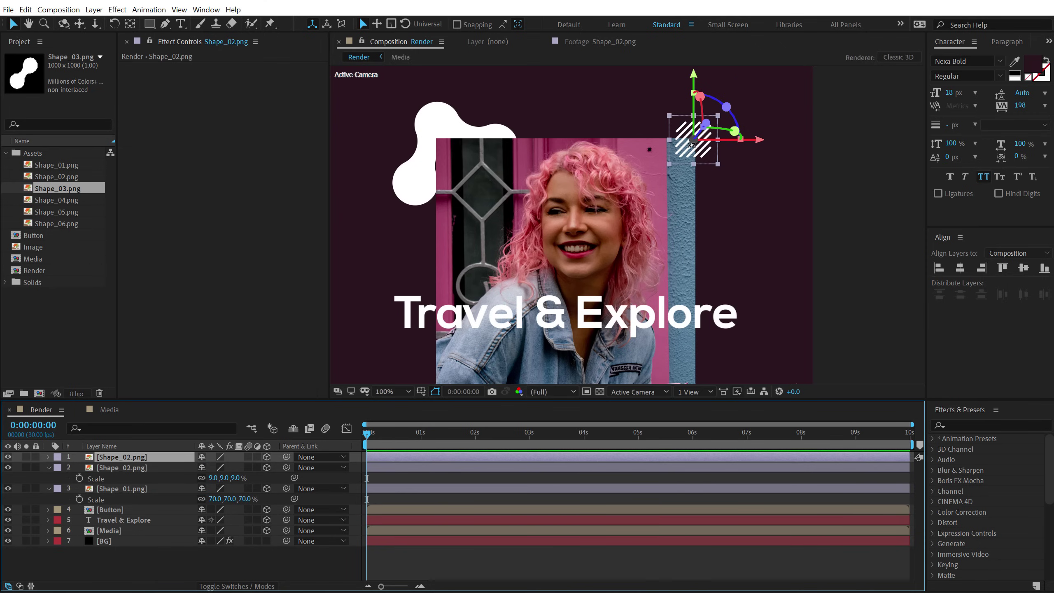
drag(693, 141, 586, 138)
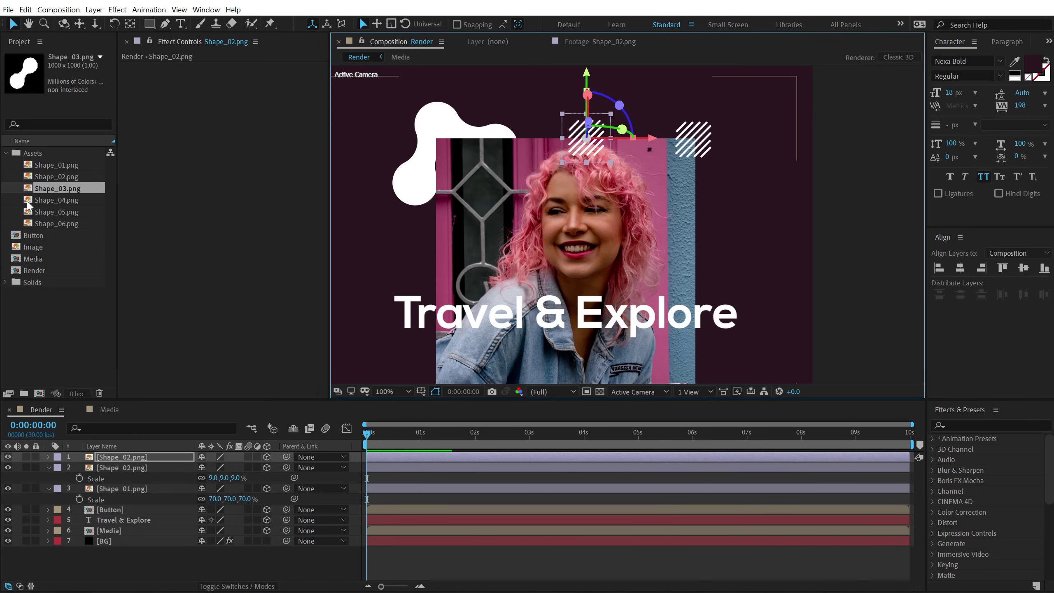
click(63, 189)
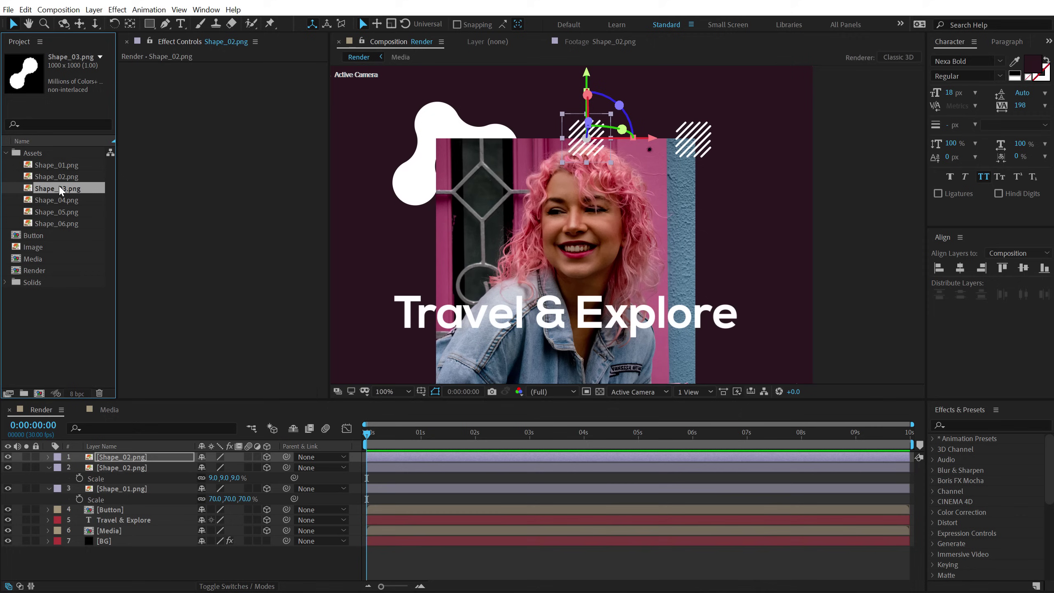
drag(61, 190, 117, 456)
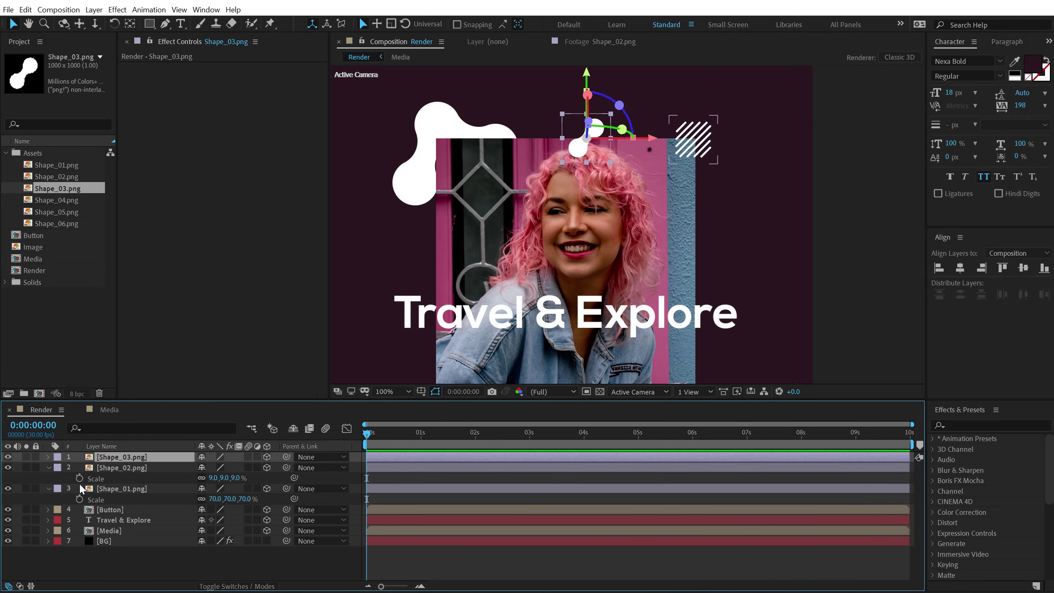
Scale the Shape_03 blob to 7%.
key(s)
click(234, 467)
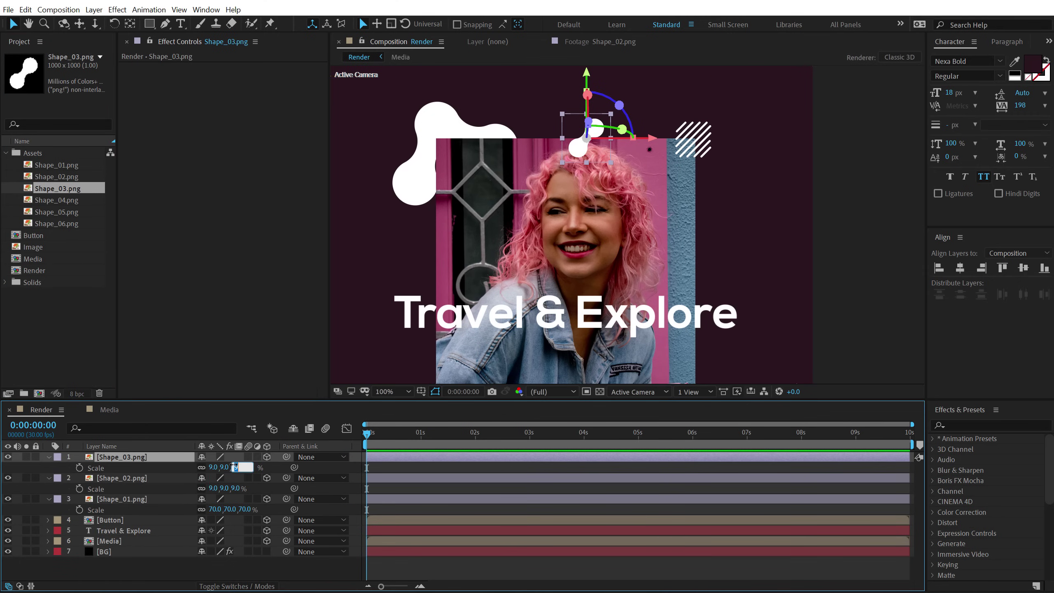
text(7)
key(Return)
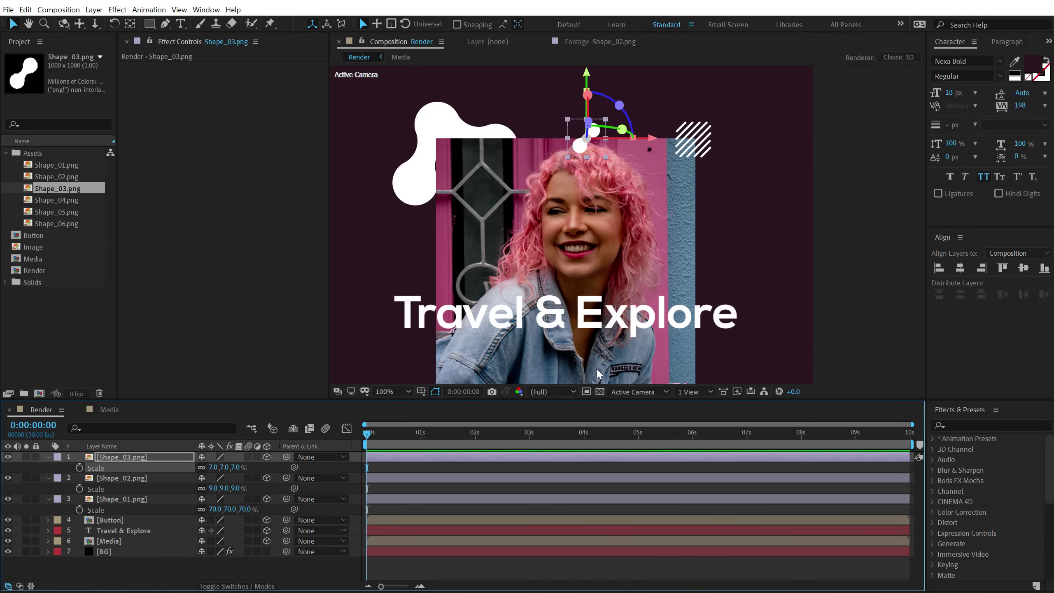
drag(575, 320, 602, 248)
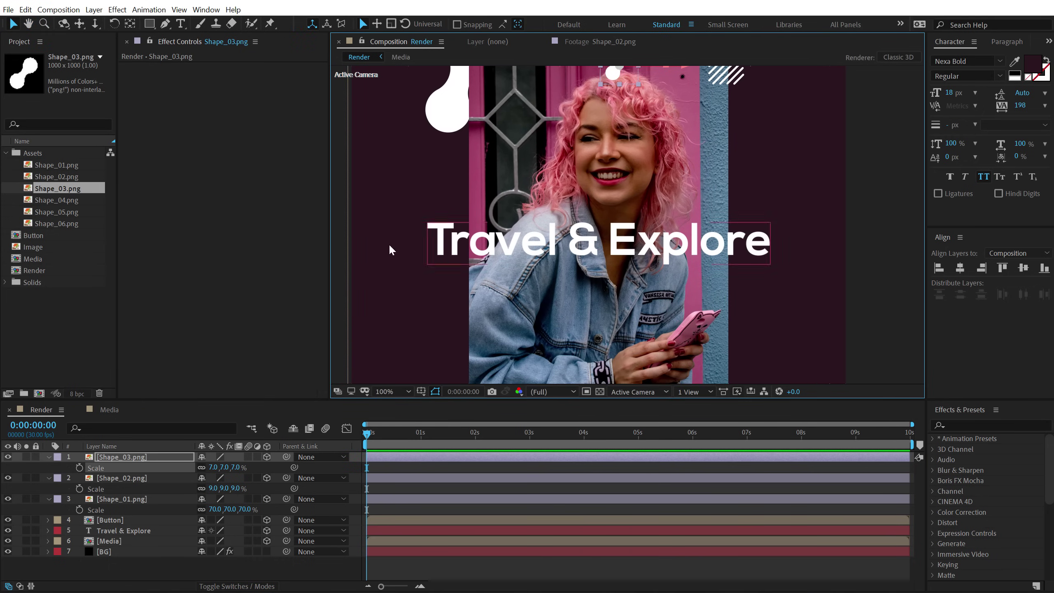
click(47, 201)
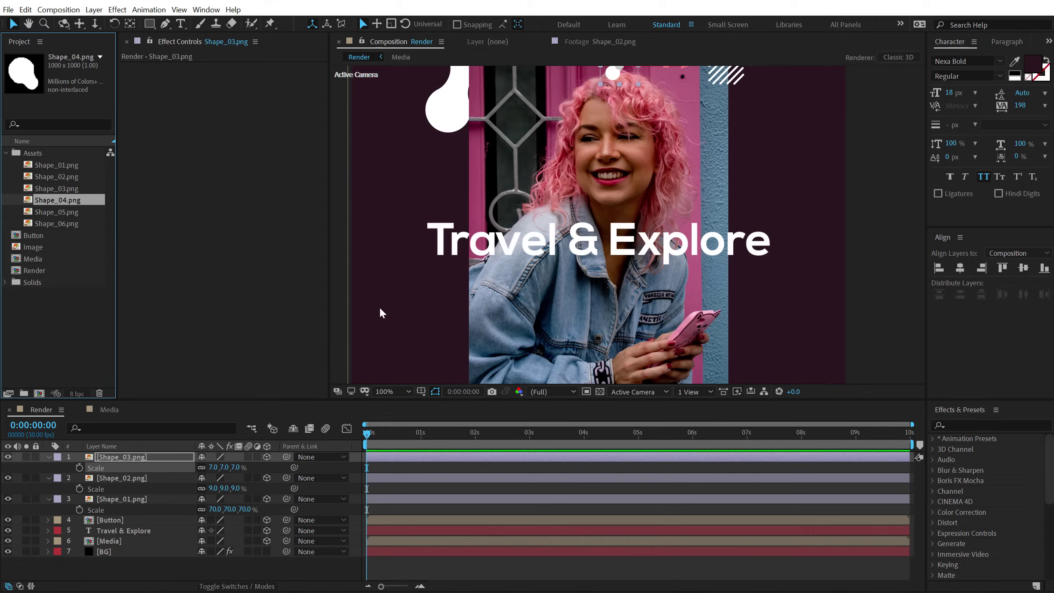
Duplicate Shape_01, move the copy beside the title's left end, and replace it with Shape_04.
key(shift+slash)
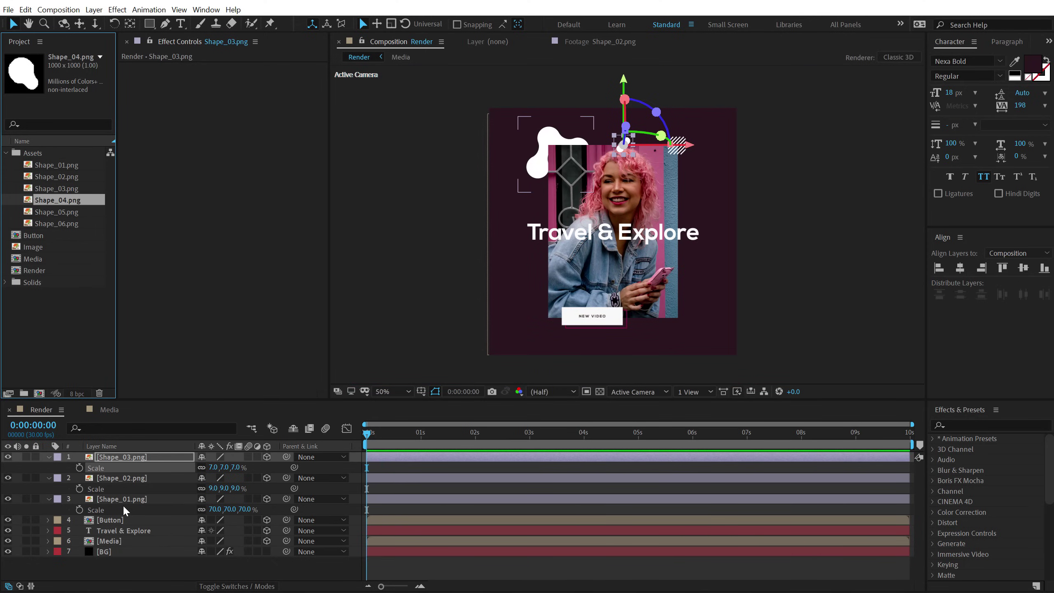
click(126, 499)
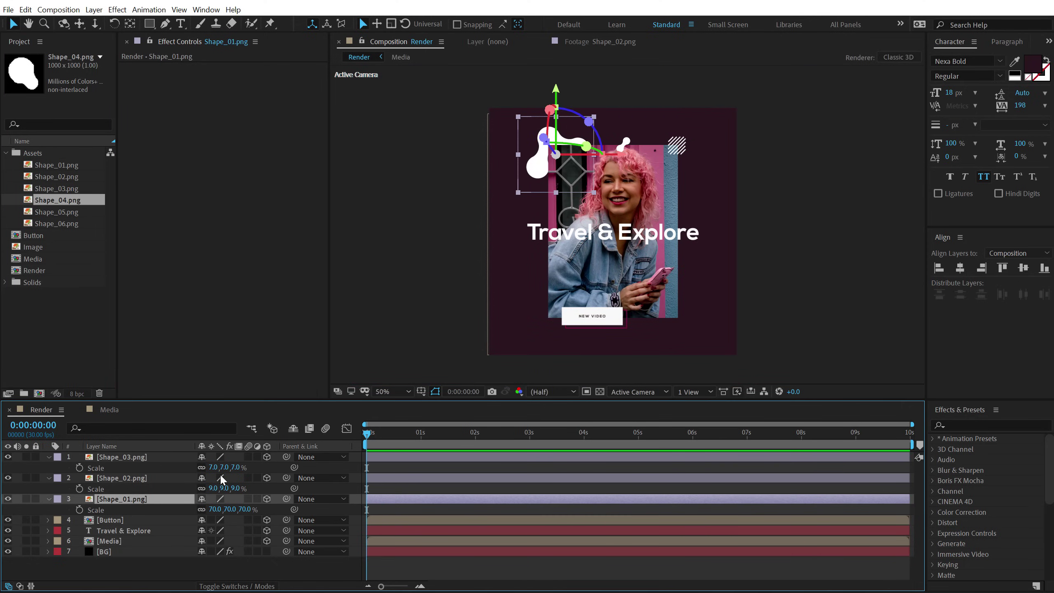
key(ctrl+d)
drag(539, 153, 527, 240)
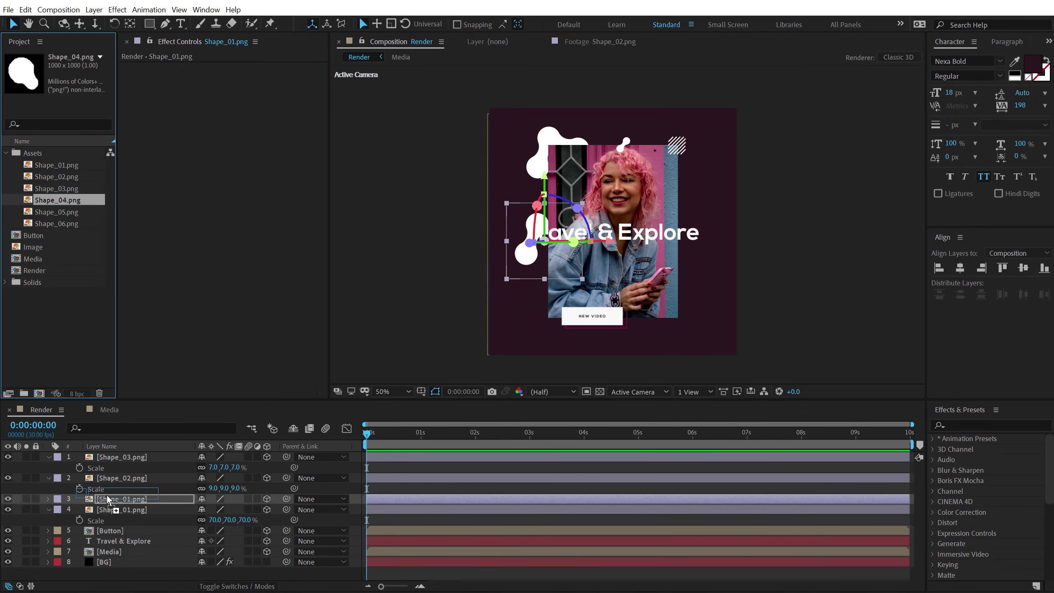
alt+drag(54, 205, 112, 504)
key(s)
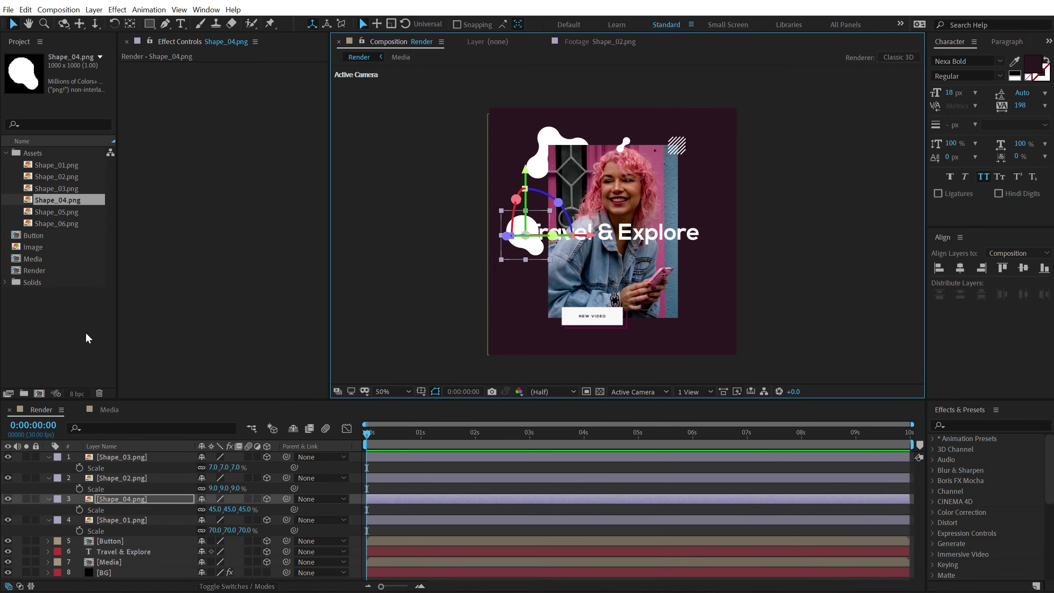
Duplicate Shape_03, move the copy to the photo's lower right, and replace it with Shape_05.
click(128, 458)
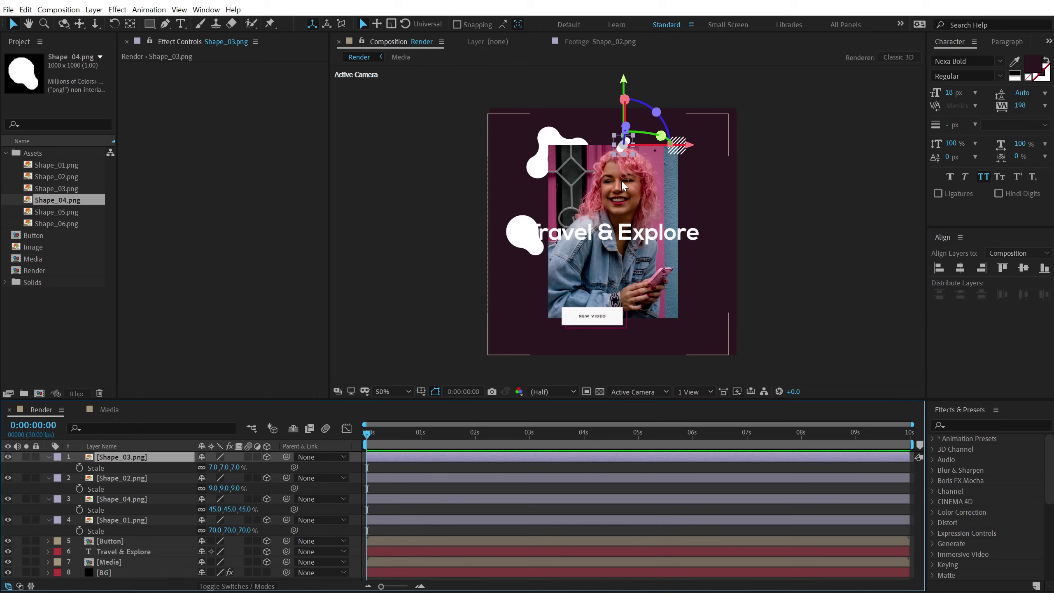
key(ctrl+d)
key(period)
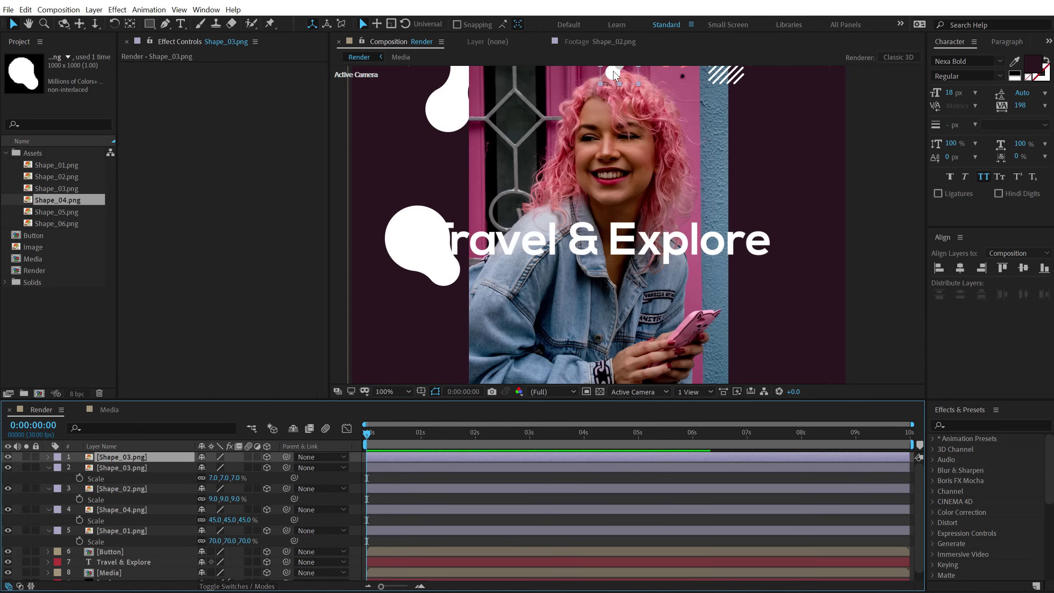
drag(619, 89, 612, 320)
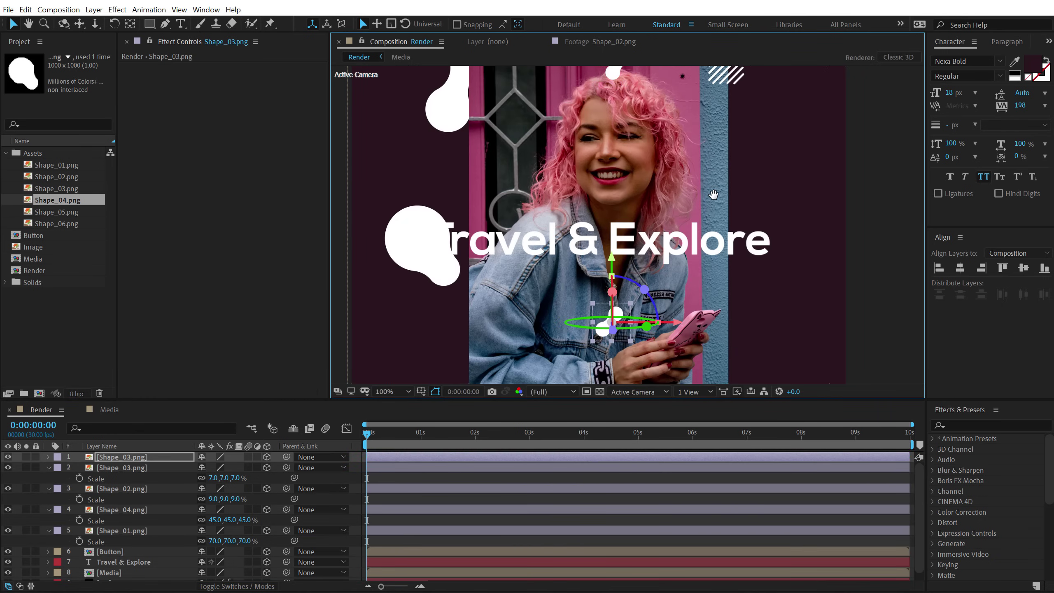
drag(746, 299, 712, 180)
drag(576, 213, 696, 295)
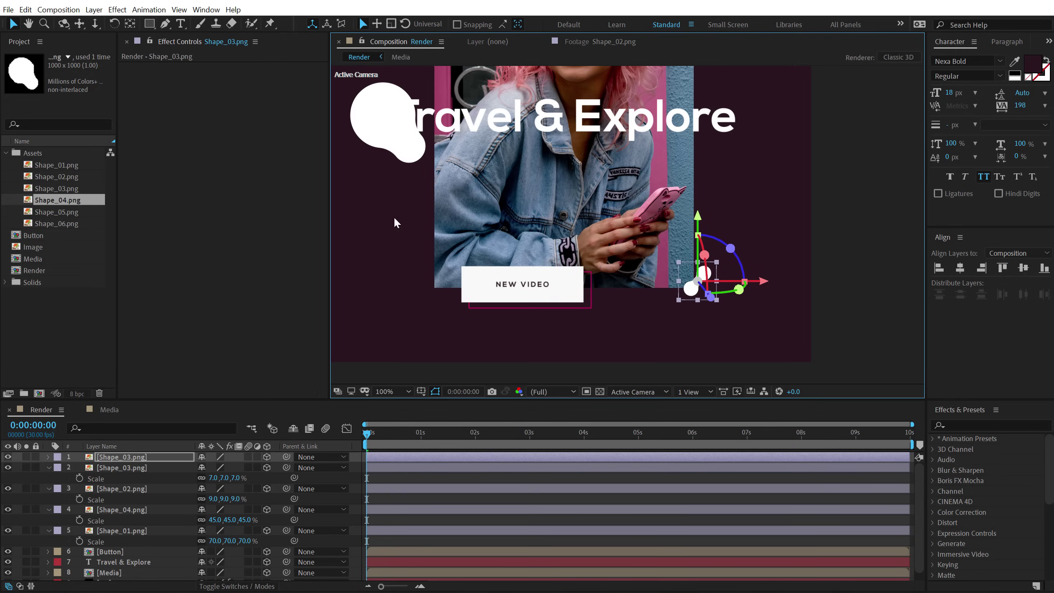
click(55, 212)
drag(52, 211, 122, 455)
Enlarge the striped Shape_05 circle to 21% scale.
key(s)
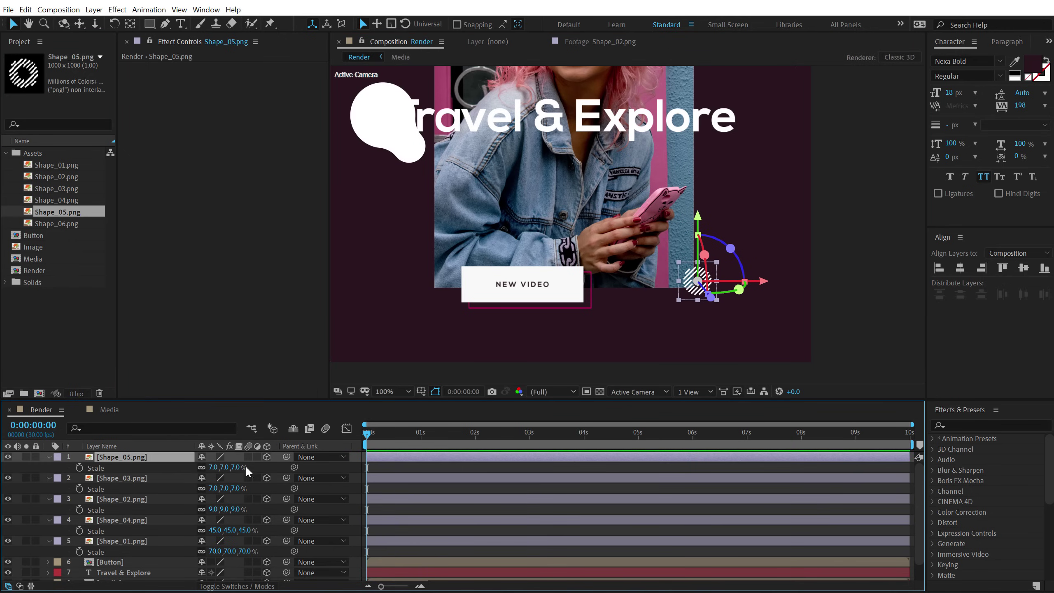
drag(236, 467, 245, 466)
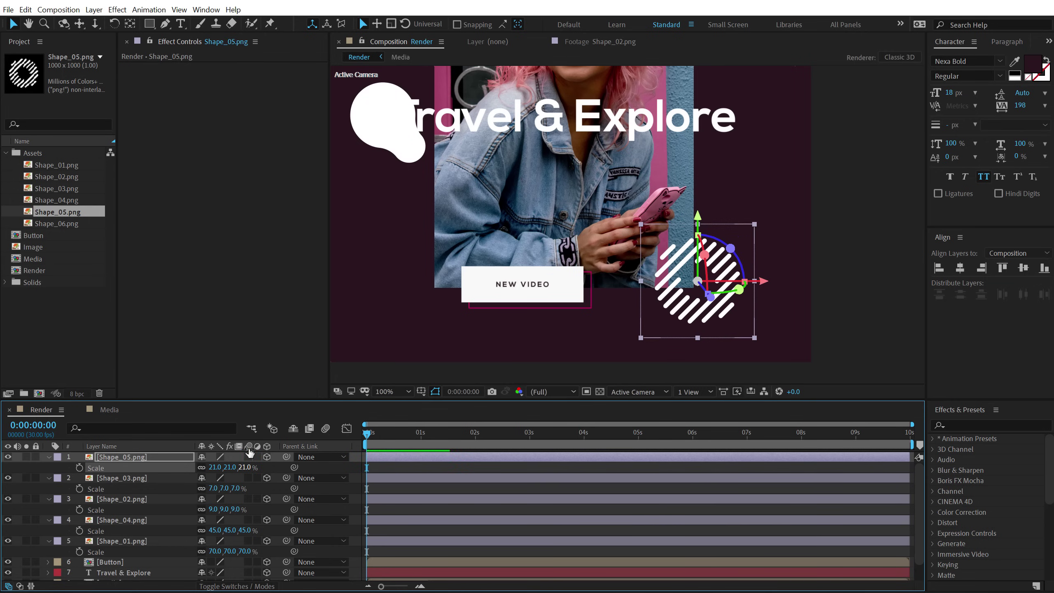
click(58, 224)
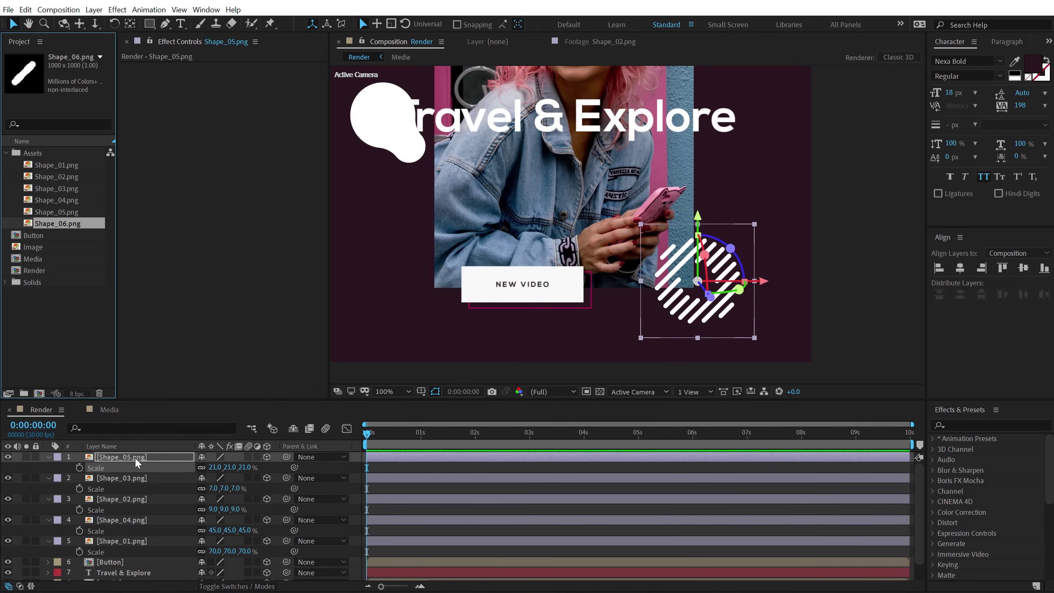
drag(592, 165, 605, 204)
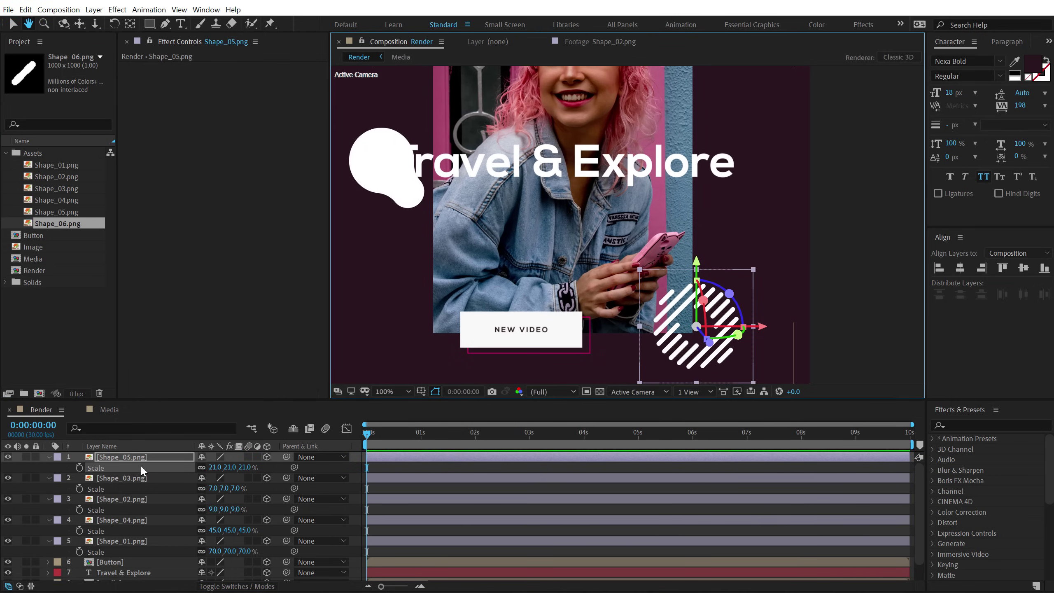
Duplicate Shape_05, move it above-left of the NEW VIDEO button, swap in Shape_06 at 10%.
click(135, 457)
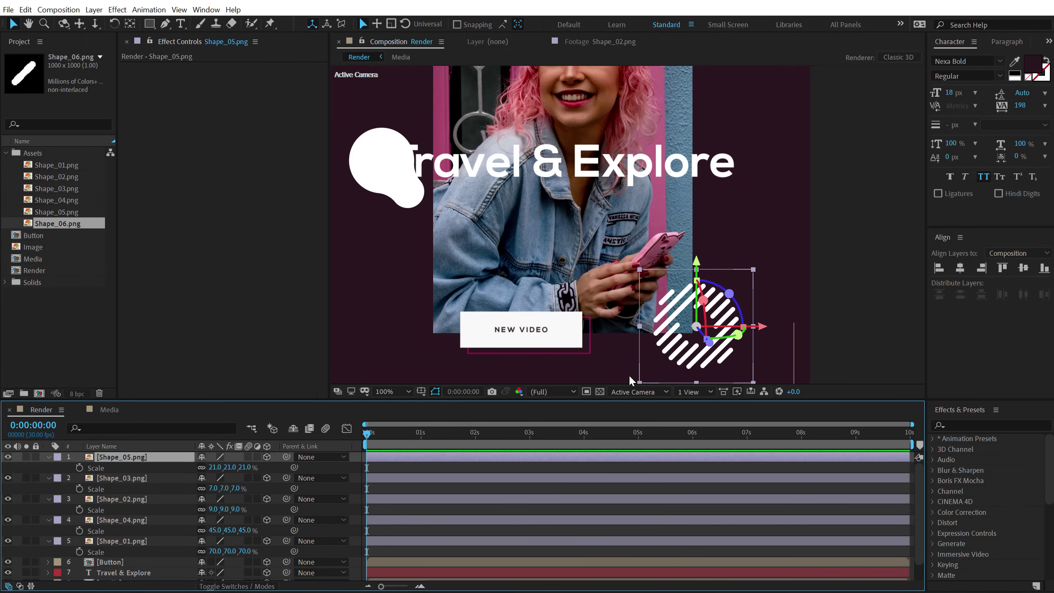
key(ctrl+d)
mouse_move(662, 358)
mouse_down()
mouse_move(417, 299)
mouse_move(405, 309)
mouse_up()
drag(66, 227, 112, 458)
key(s)
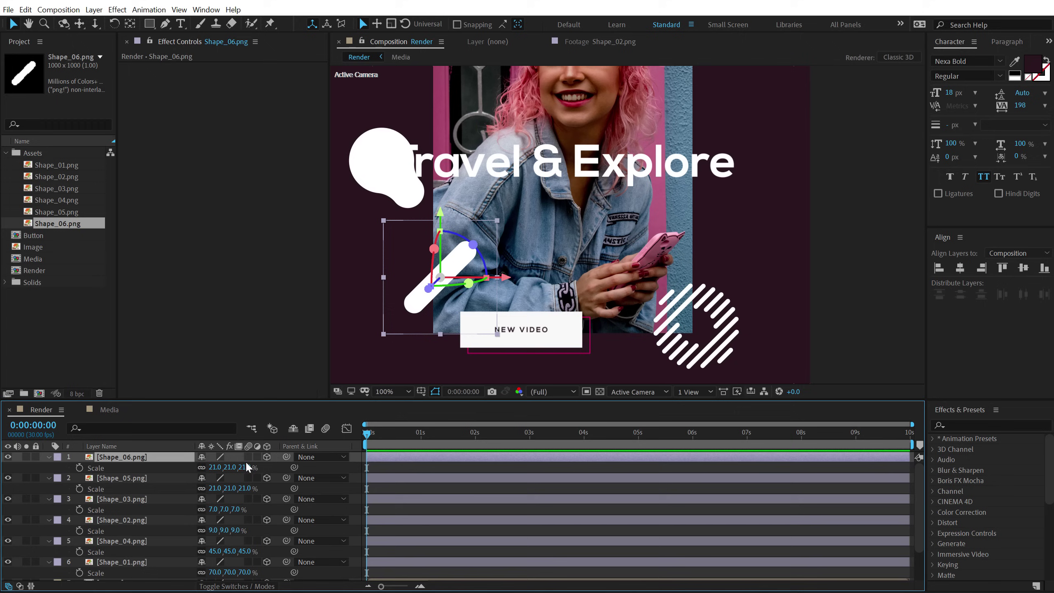
click(247, 467)
key(Return)
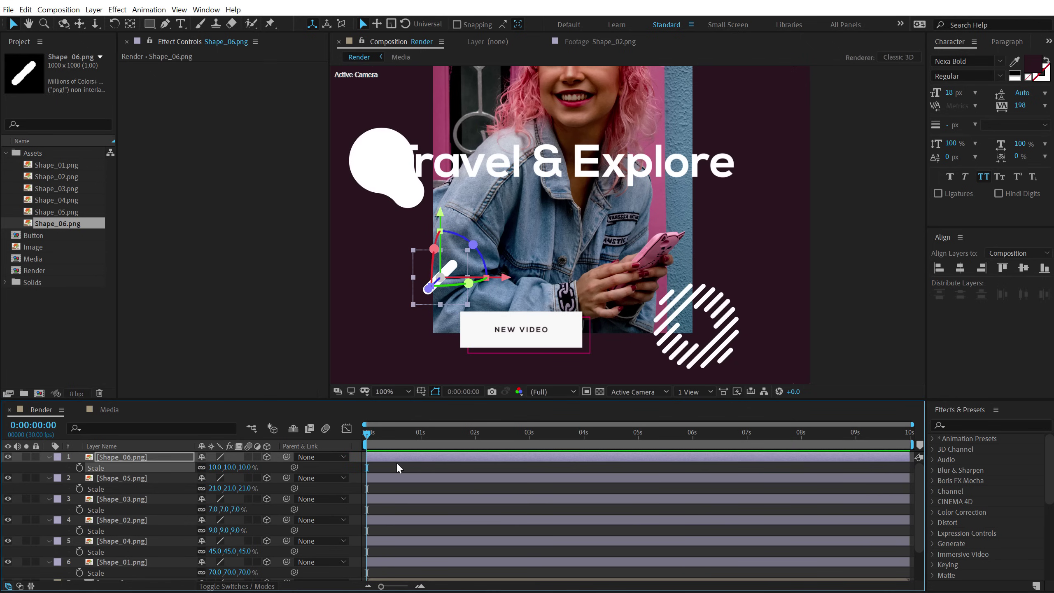
drag(174, 399, 174, 338)
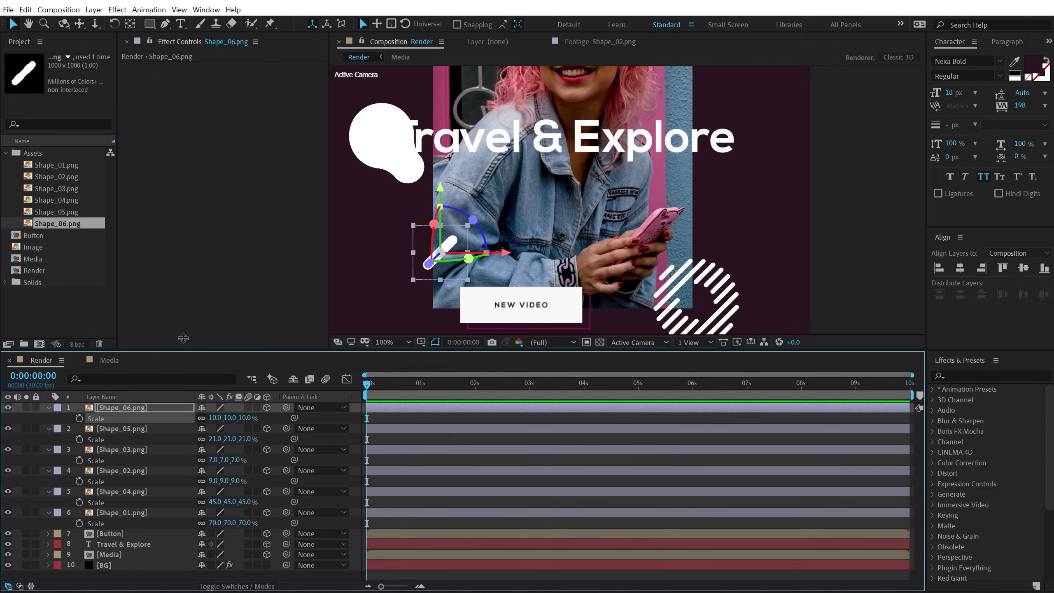
scroll(577, 208, down, 2)
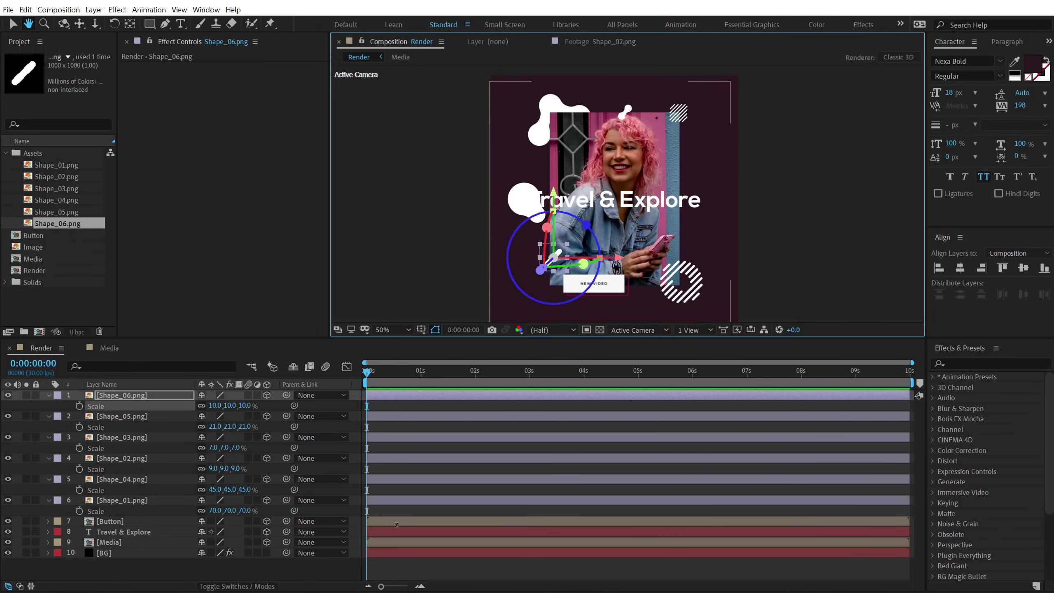
key(v)
click(386, 565)
Apply a Fill effect from Effects & Presets to the Shape_01 blob layer.
key(u)
key(ctrl+a)
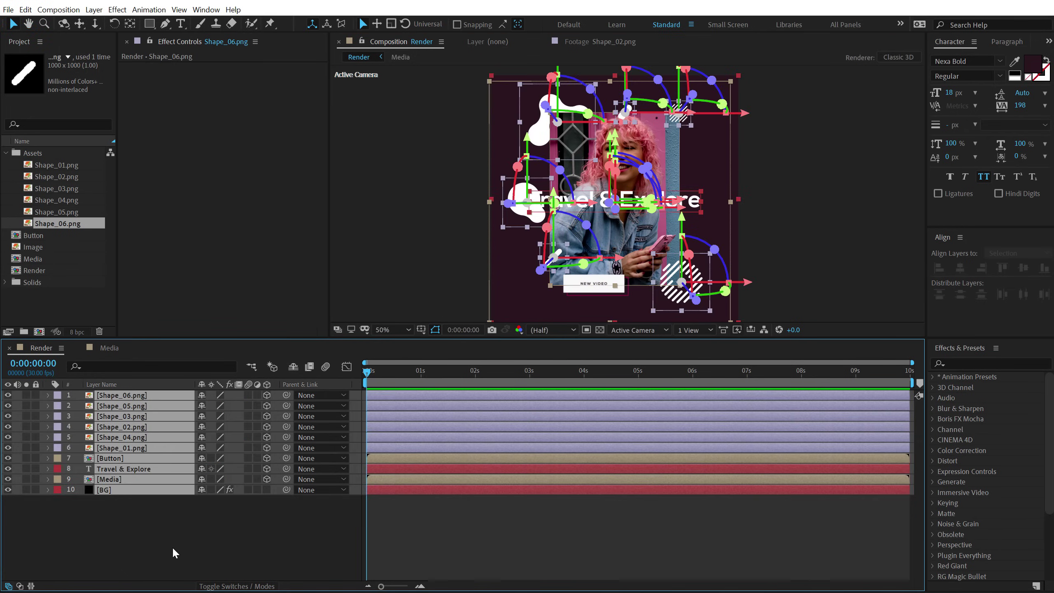
click(172, 547)
click(112, 448)
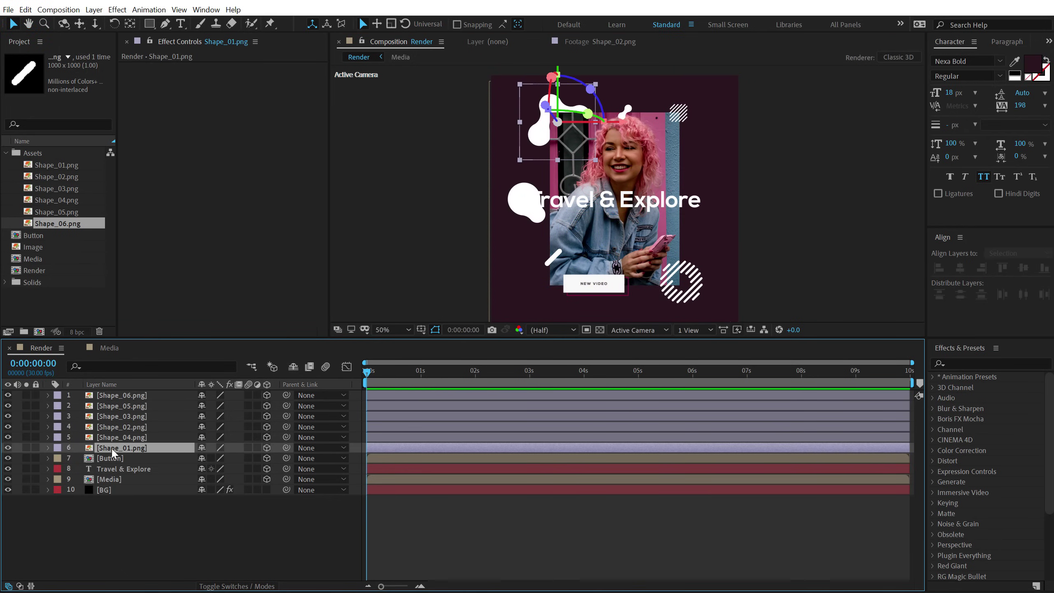
click(958, 363)
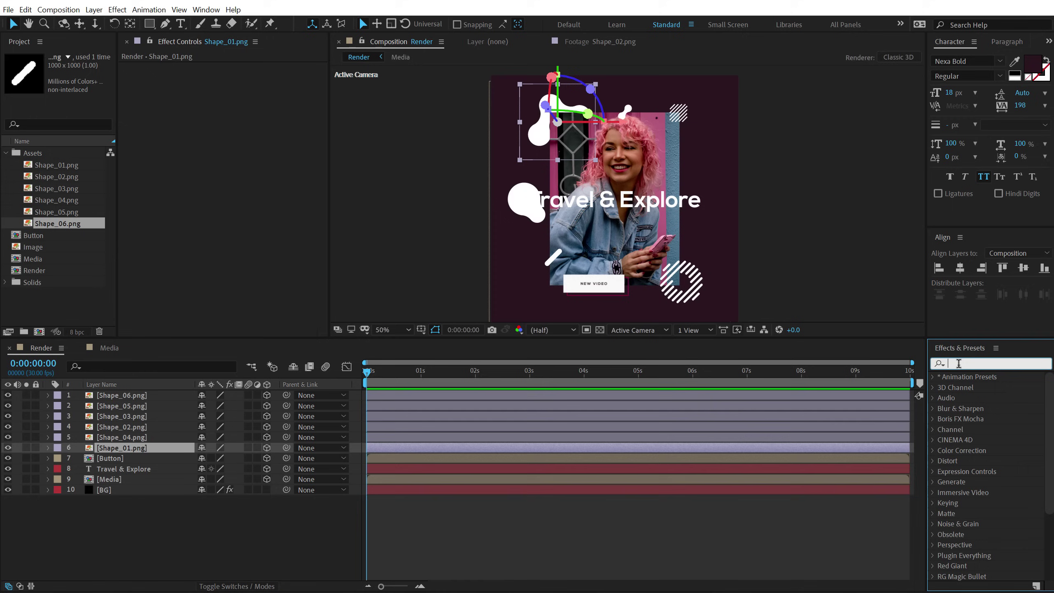
text(fill)
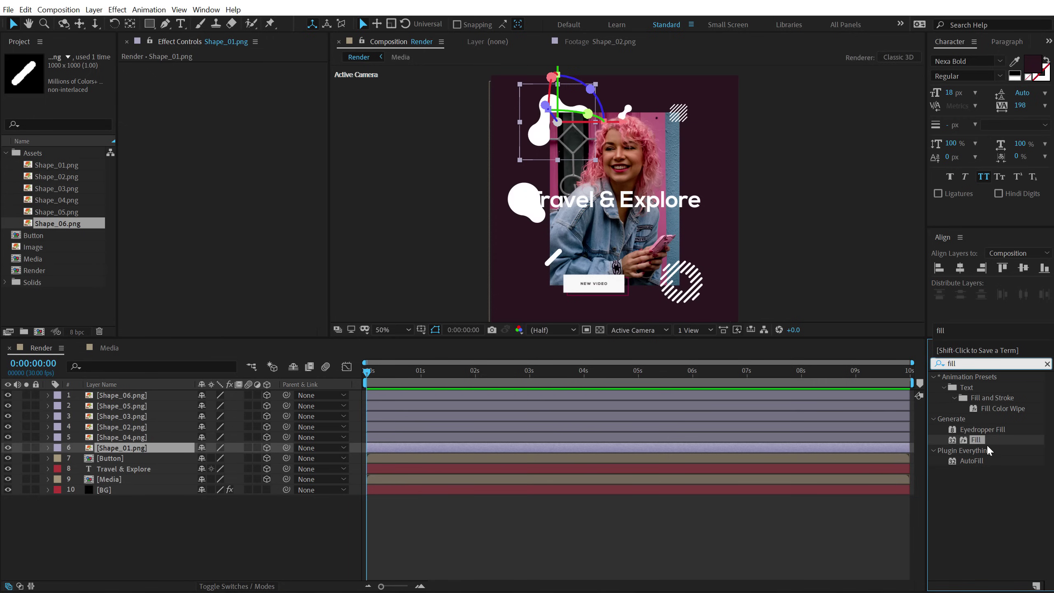
double_click(981, 444)
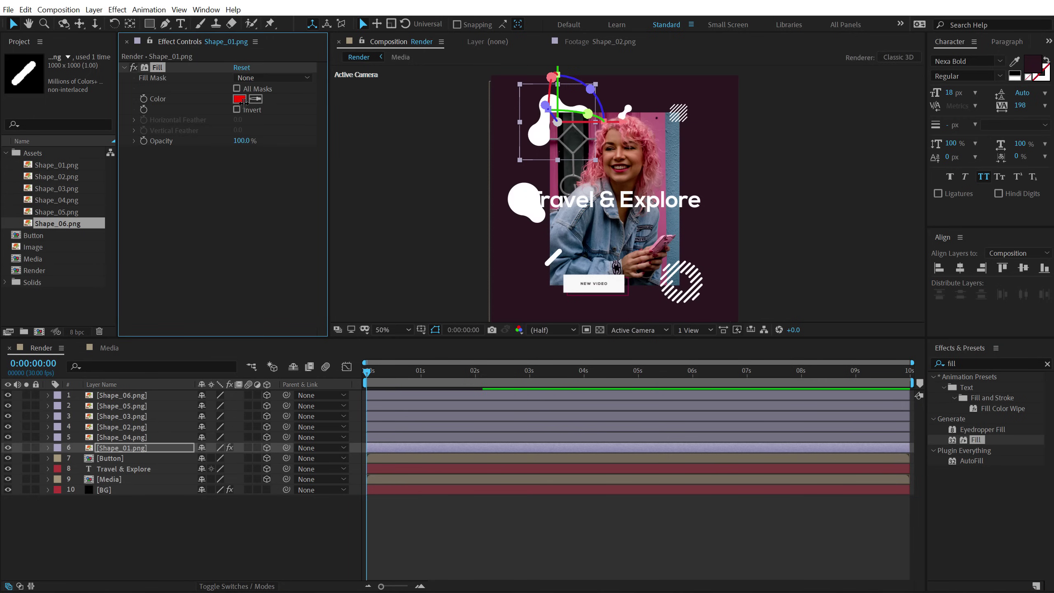
Set the Fill colour to pink EA0474 and select the effect for copying to other shapes.
click(242, 100)
text(EA0474)
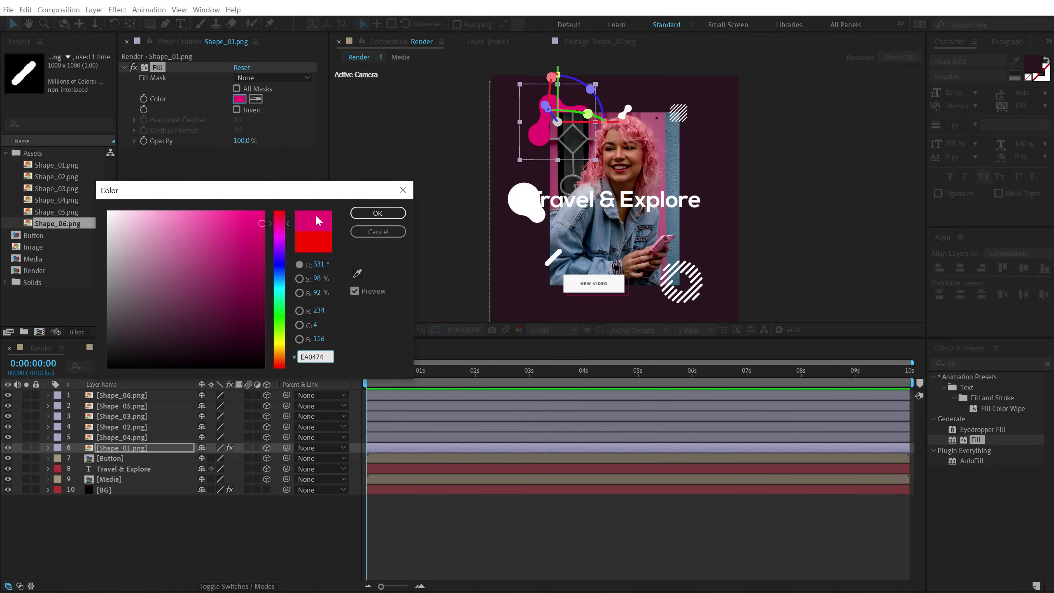
click(377, 213)
click(540, 130)
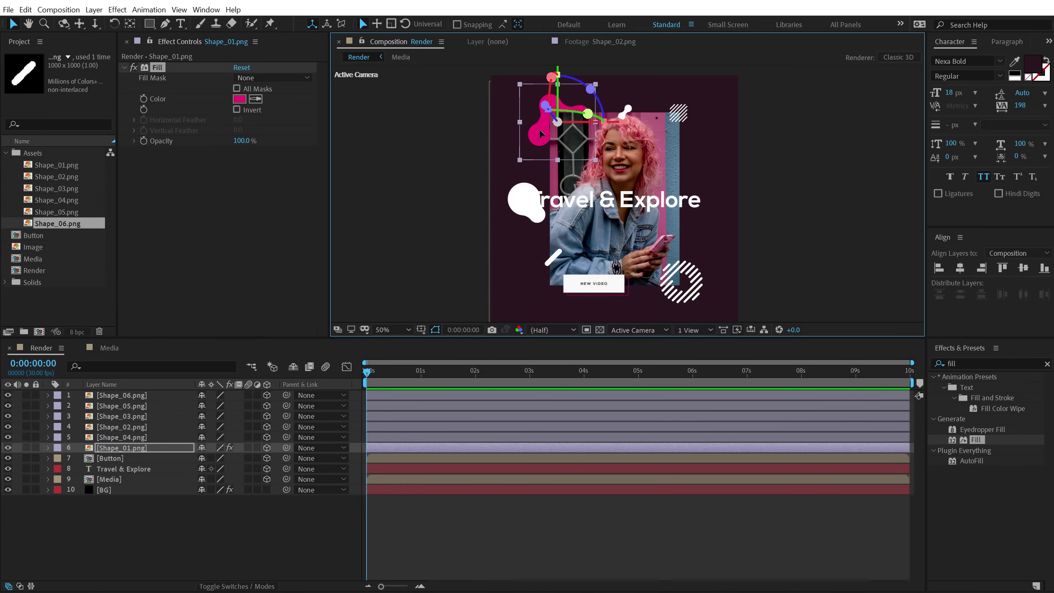
drag(541, 132, 540, 133)
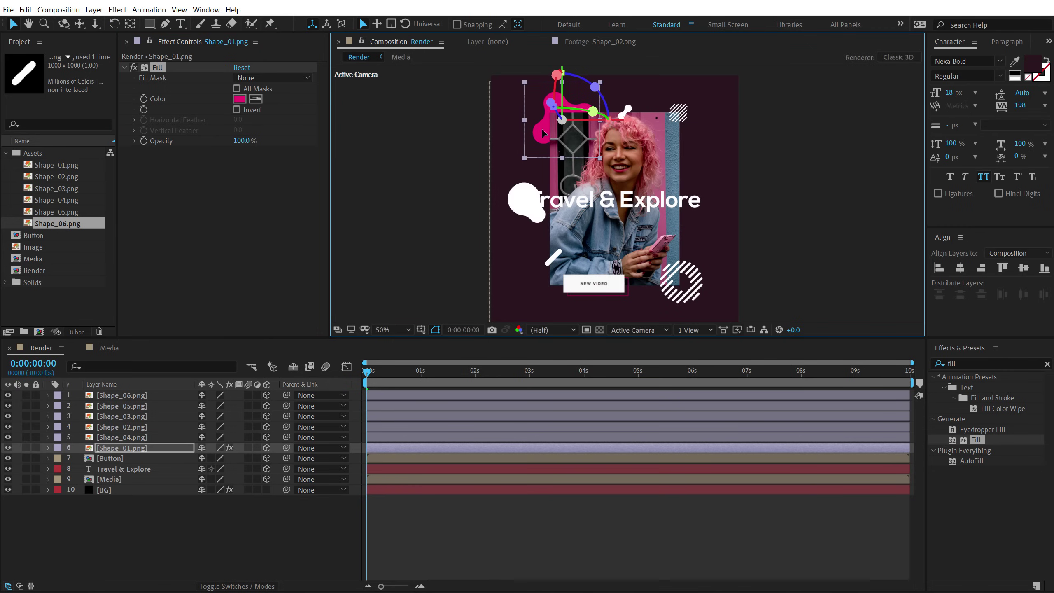
click(166, 82)
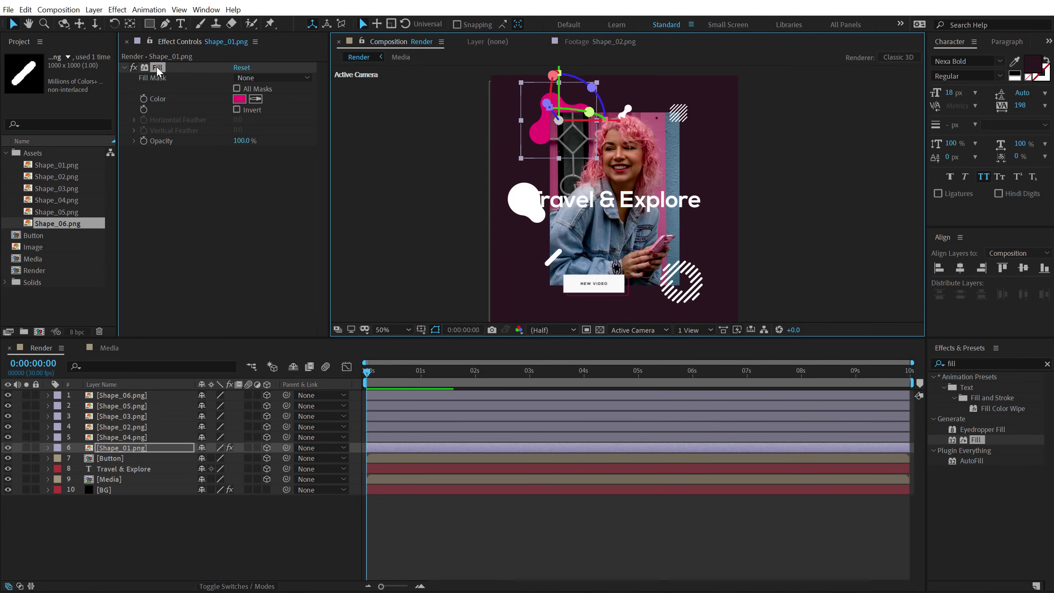
click(132, 396)
Paste the pink Fill onto Shape_06 through Shape_04 and set Shape_06's fill to white.
shift+click(132, 437)
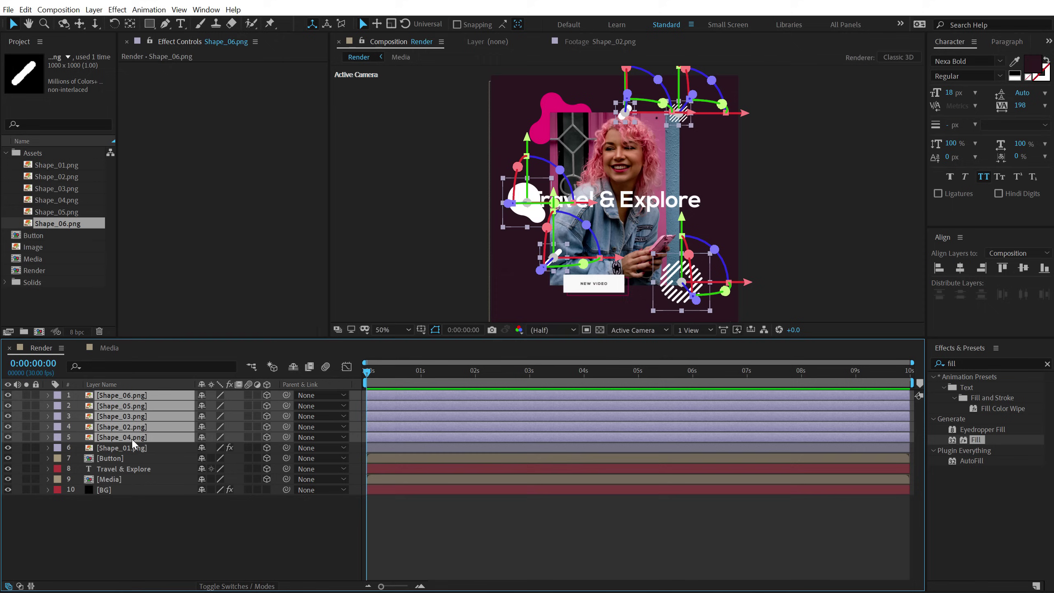
key(ctrl+v)
click(179, 514)
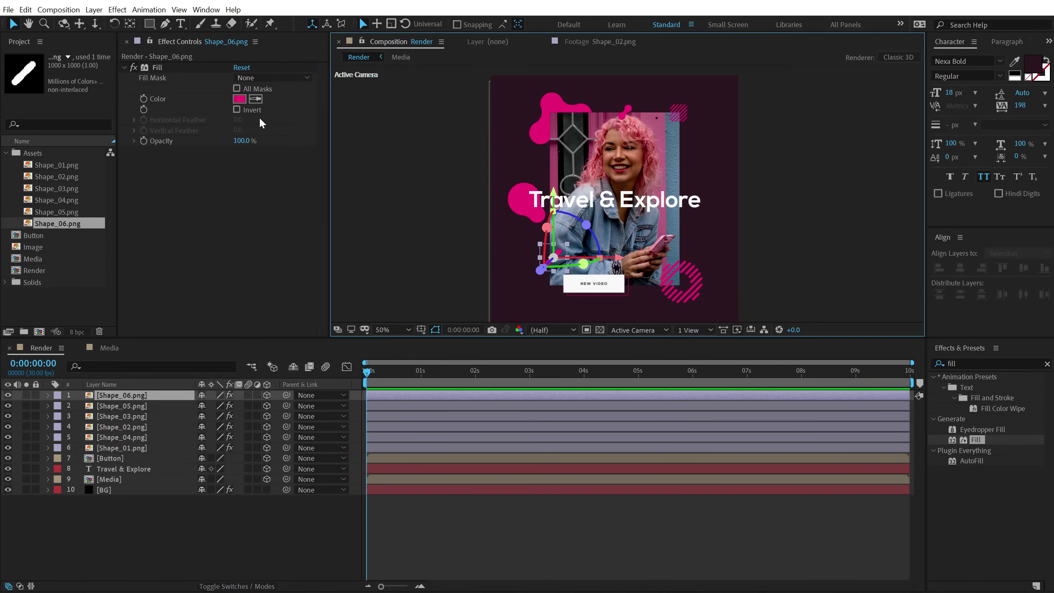
click(240, 99)
click(117, 212)
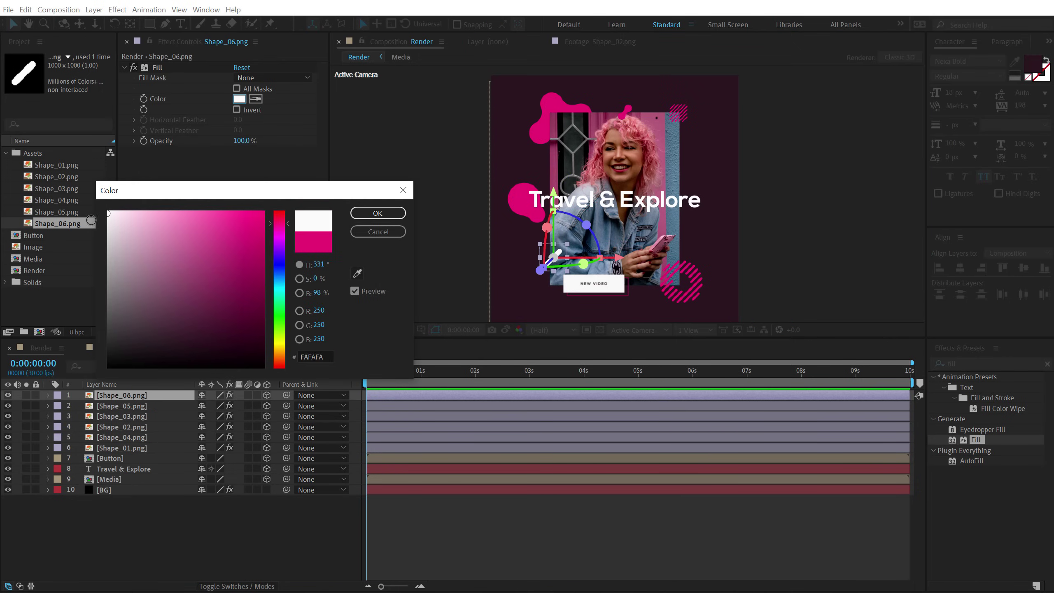
click(377, 212)
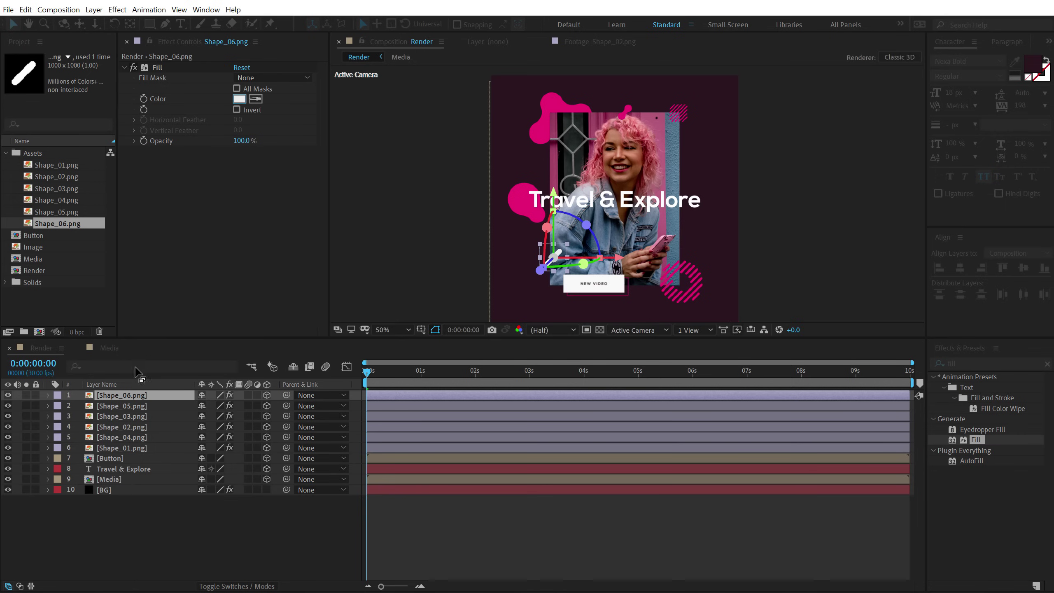
Set Shape_03's fill colour to near-white, then deselect all layers.
click(125, 405)
click(122, 416)
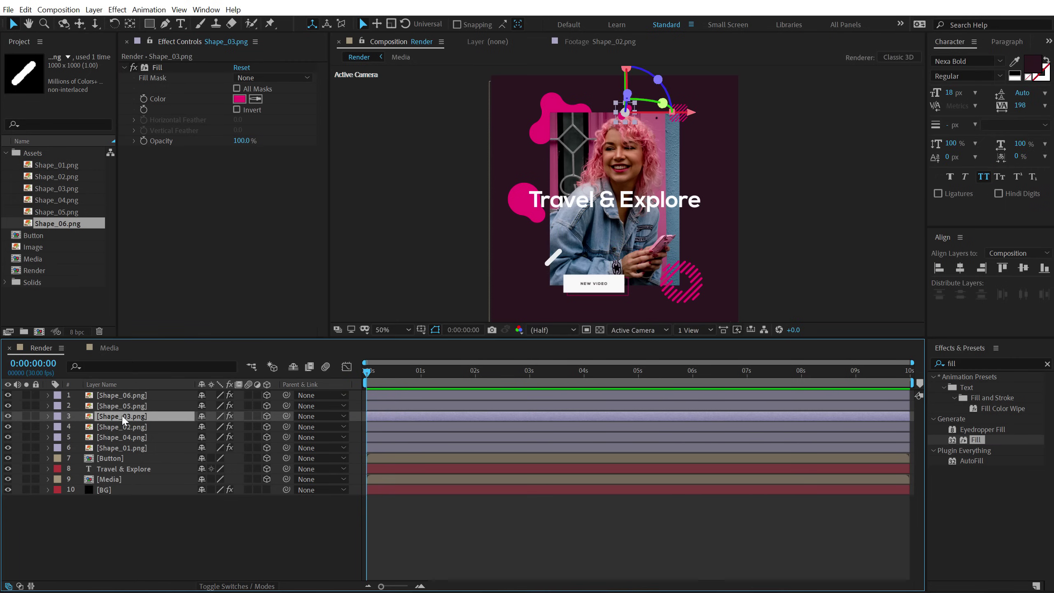
click(245, 99)
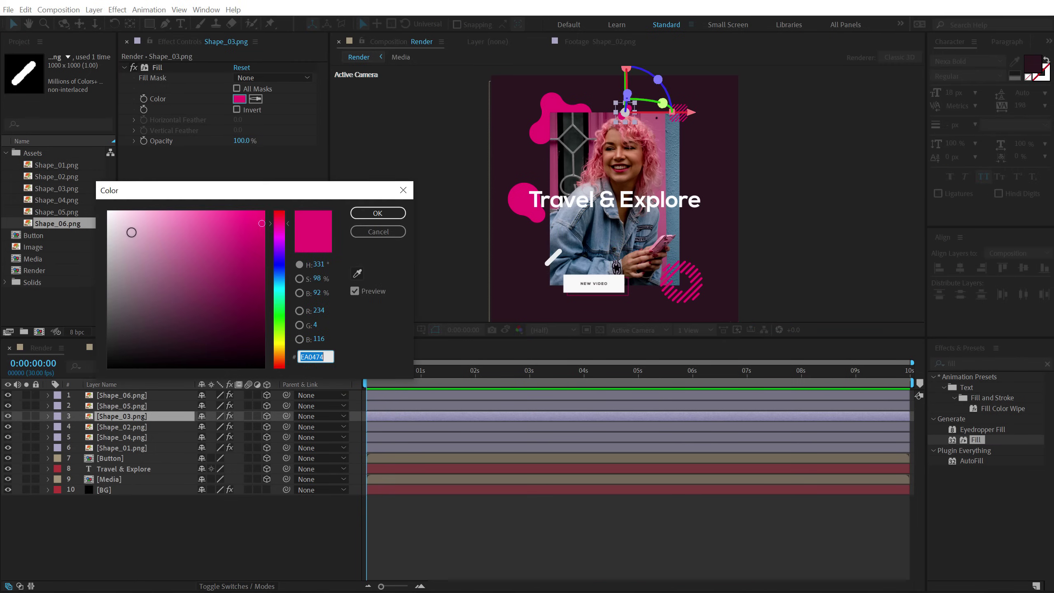
drag(120, 222, 92, 216)
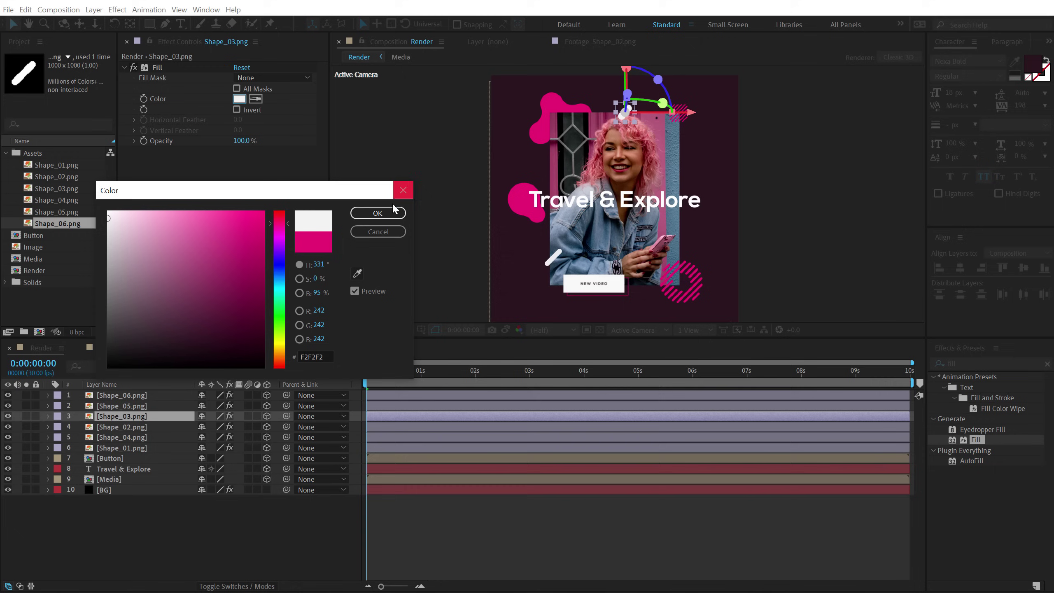
click(377, 213)
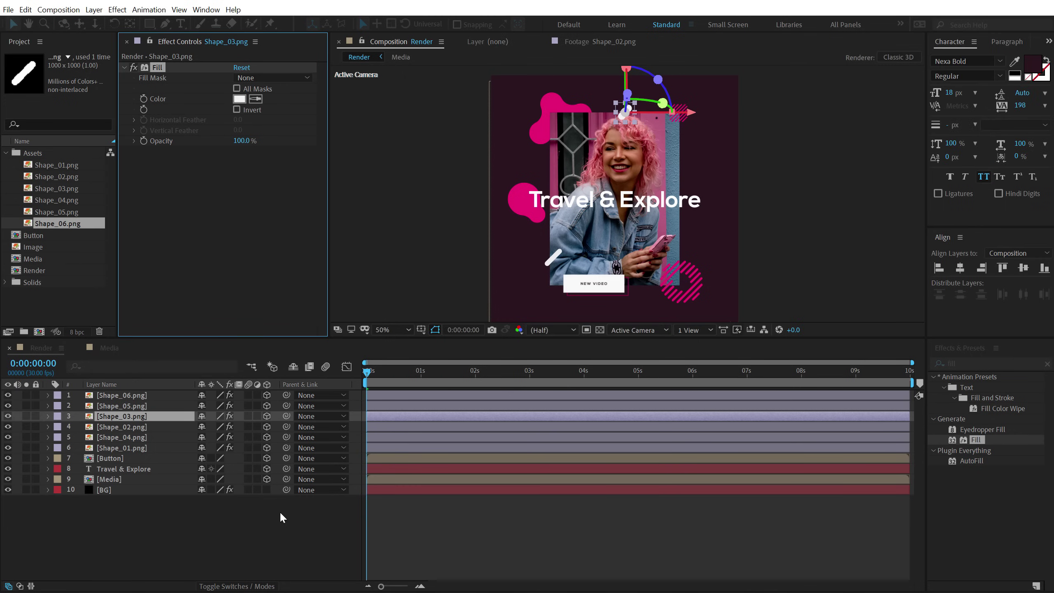
click(360, 238)
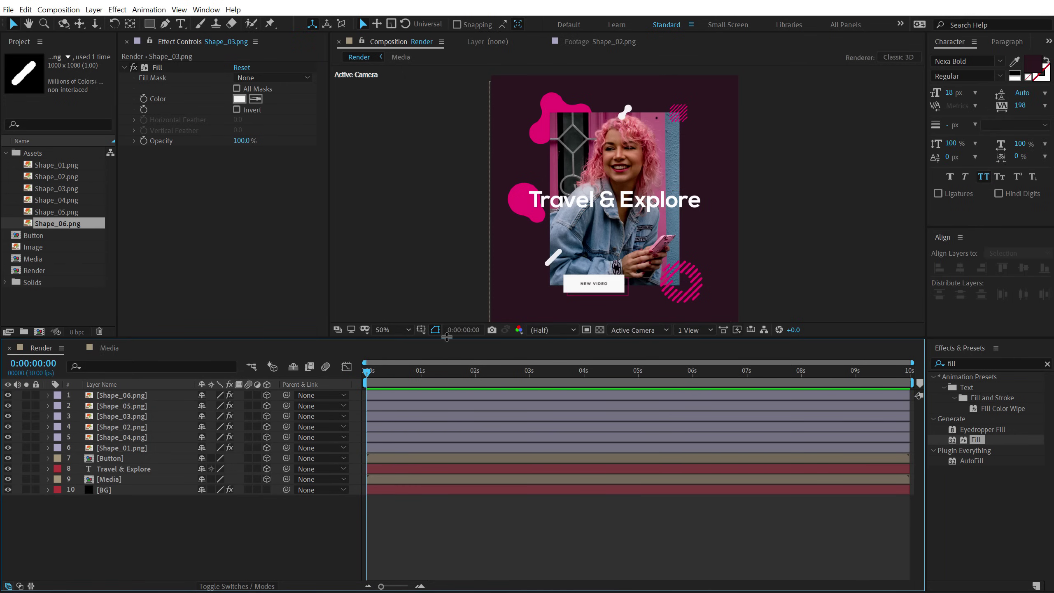
Enlarge the viewer and add a new Camera 1 layer using the 50mm lens preset.
drag(446, 338, 446, 380)
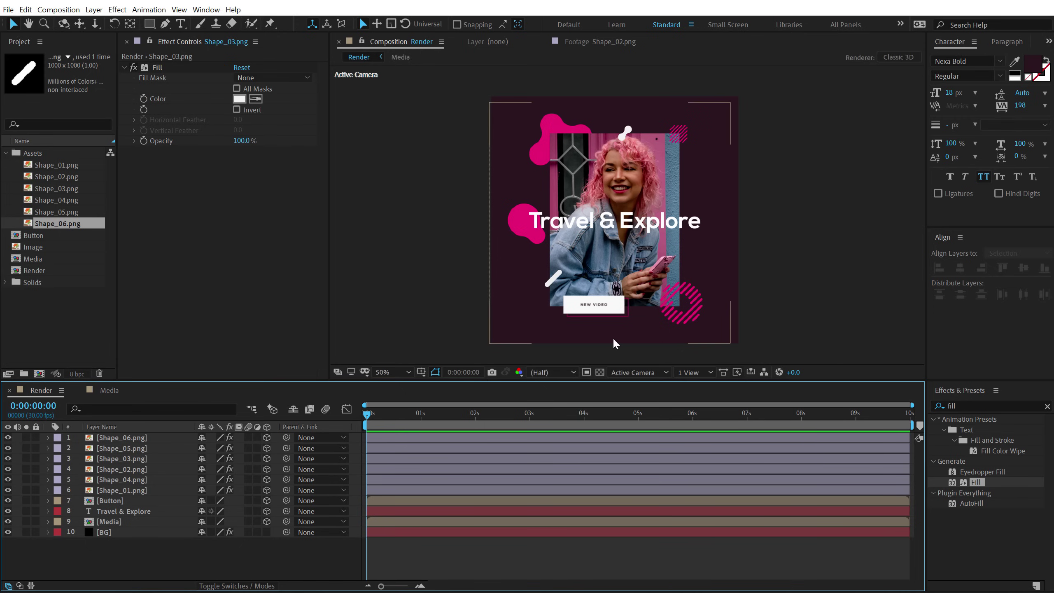
right_click(145, 556)
mouse_move(228, 431)
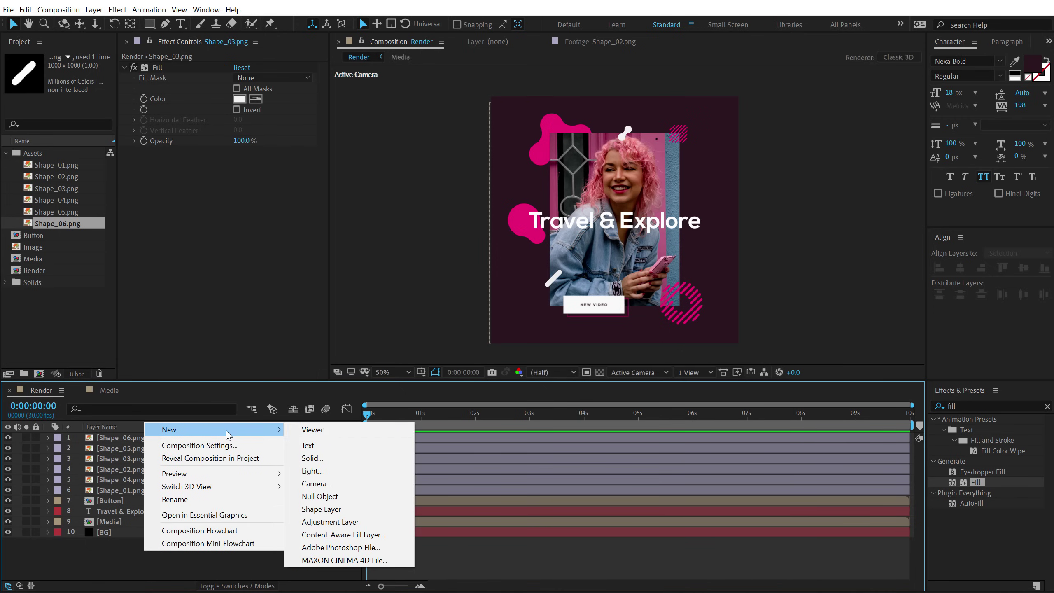
click(316, 483)
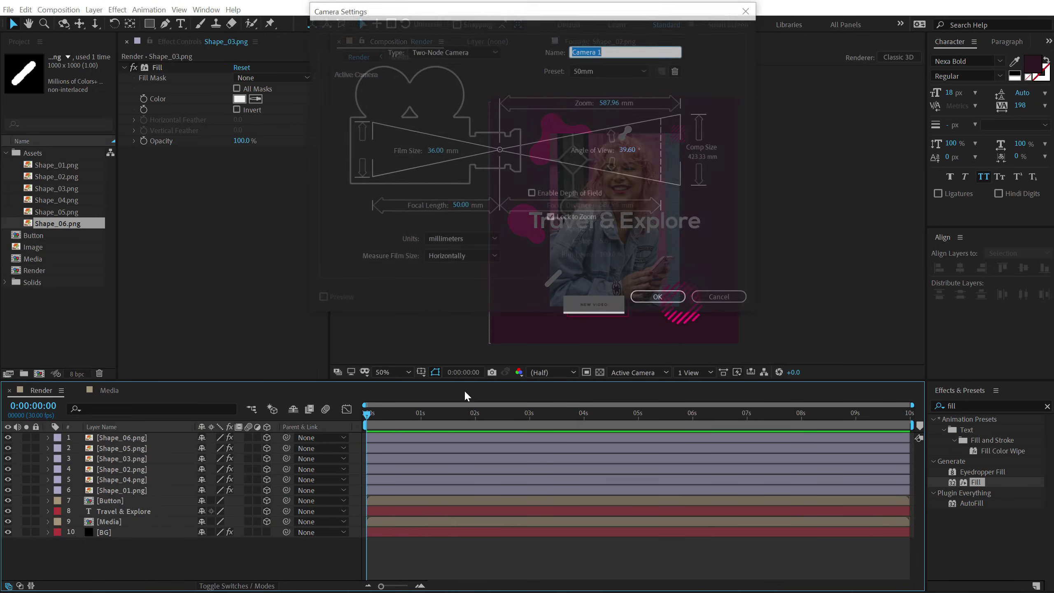
click(590, 71)
click(593, 168)
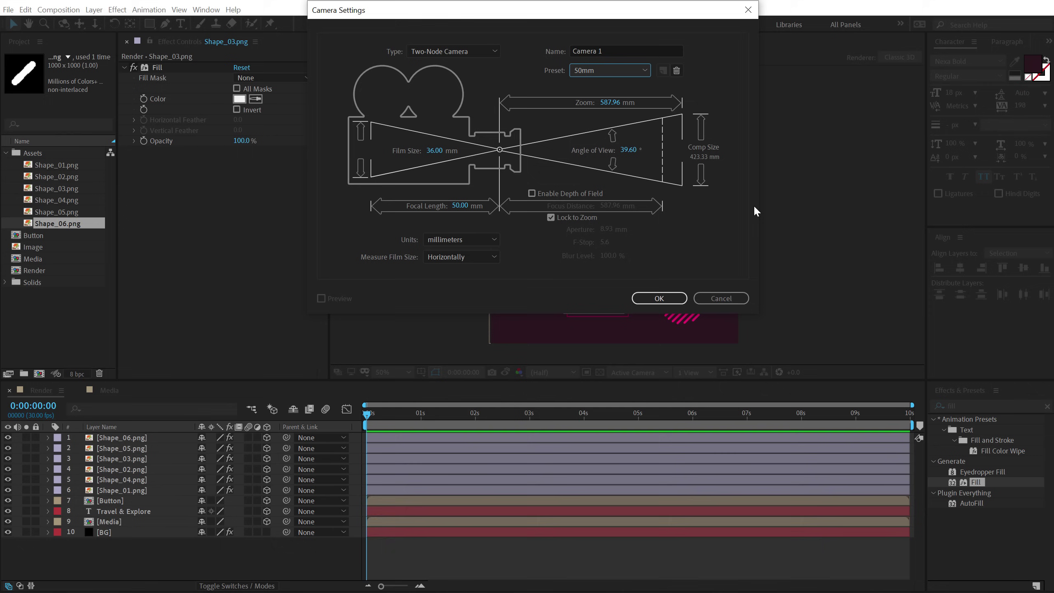
click(658, 296)
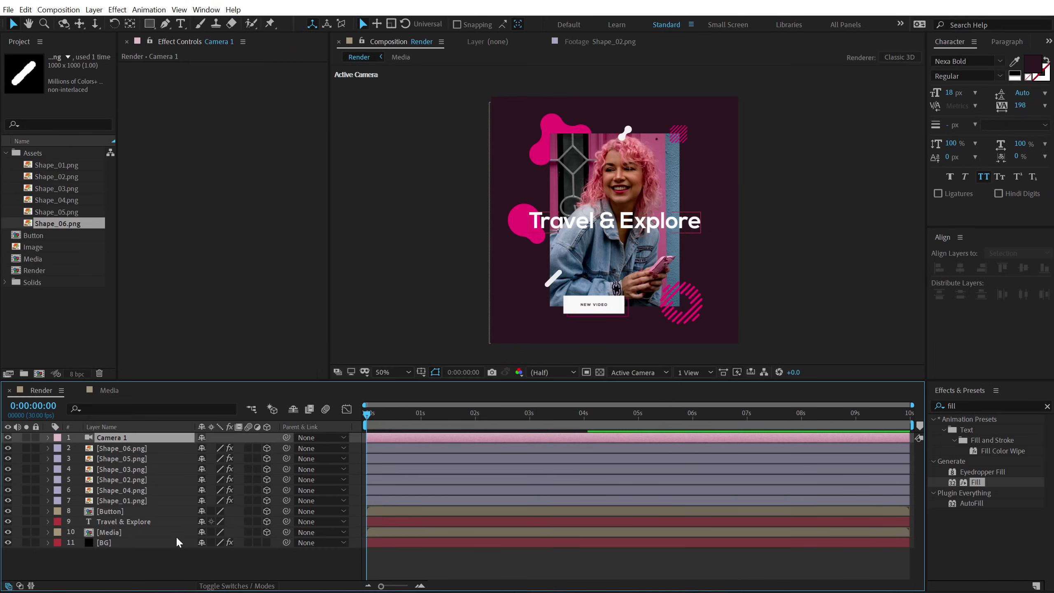
right_click(156, 557)
Add a null object layer and rename it Cam Control.
mouse_move(233, 436)
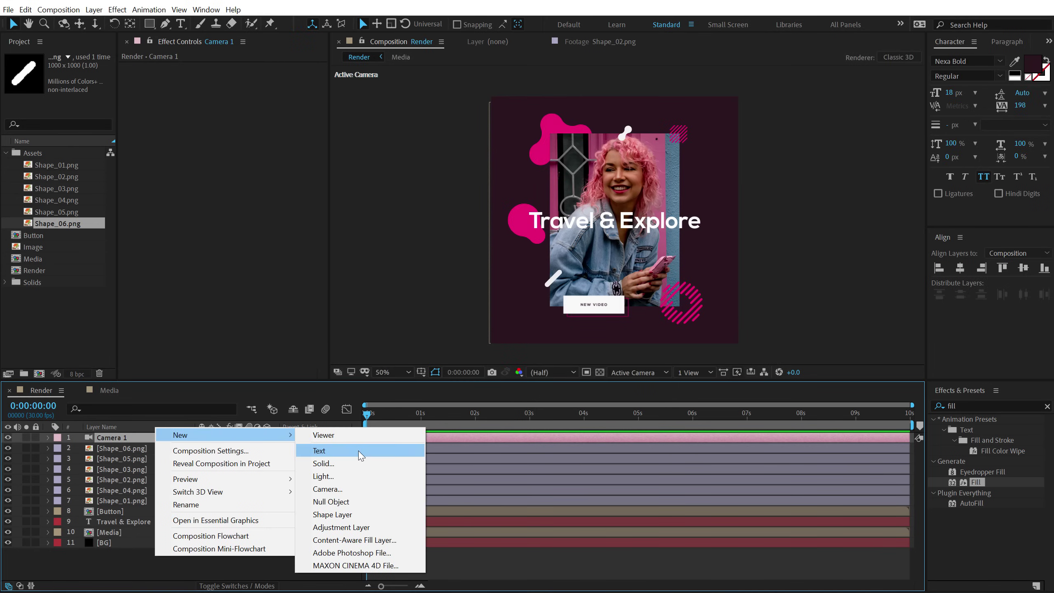
click(337, 502)
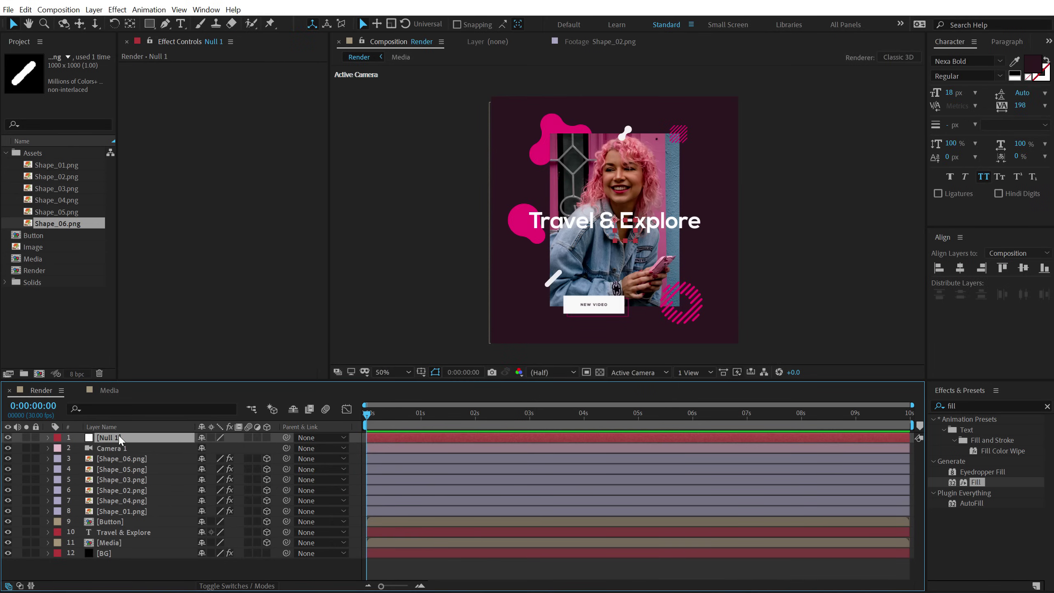
key(Return)
text(C)
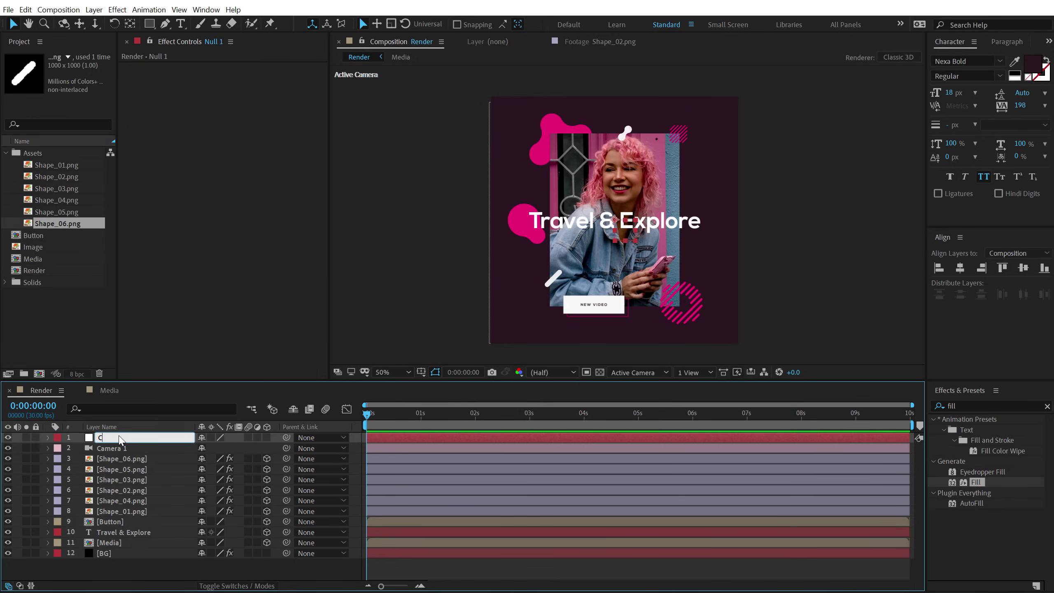
text(l)
key(Return)
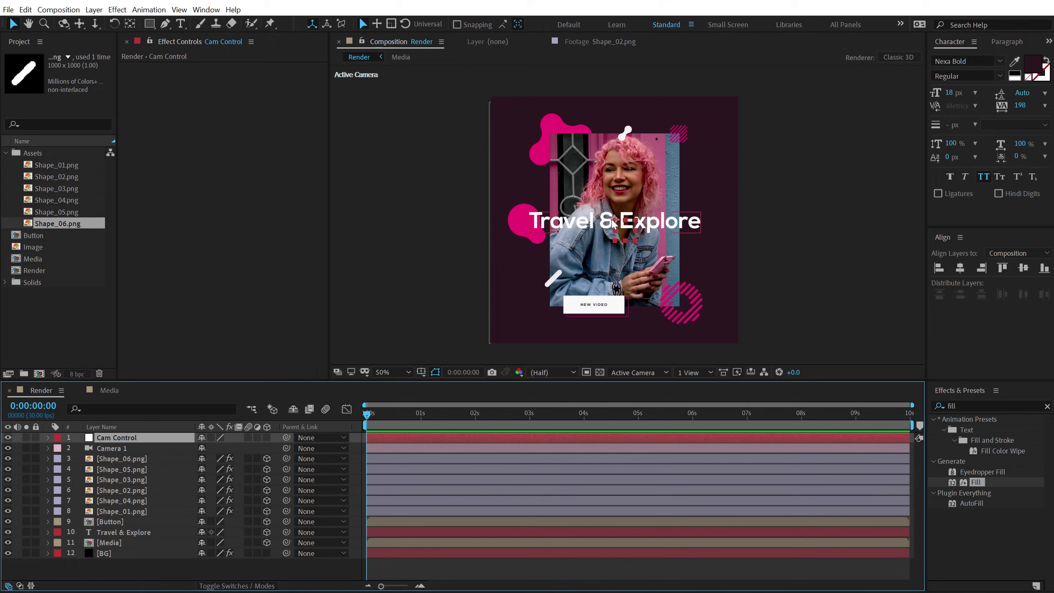
Centre Cam Control horizontally and vertically in the composition and make it a 3D layer.
click(130, 24)
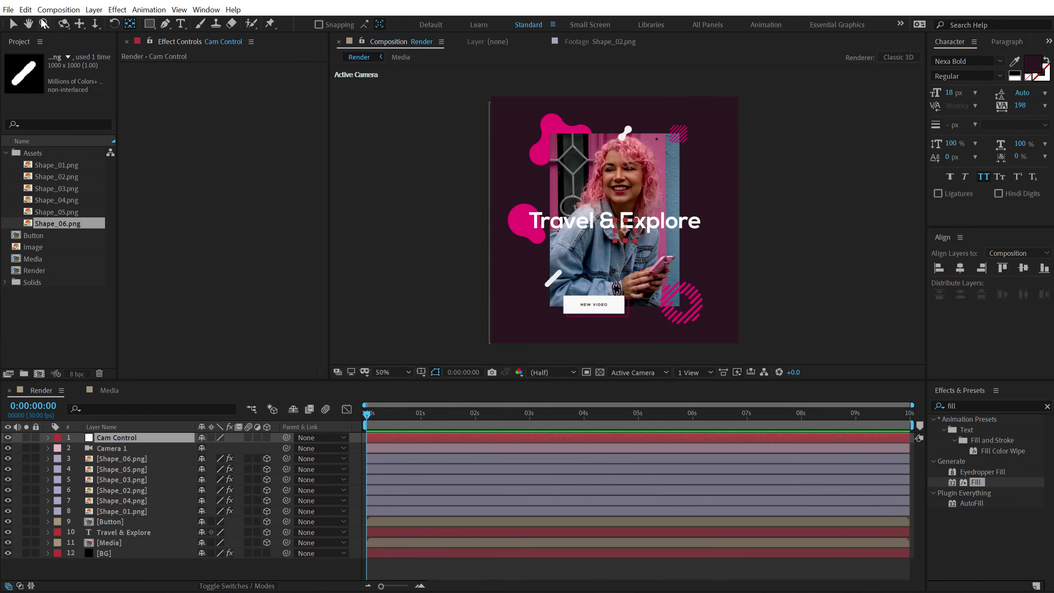
click(13, 24)
click(955, 271)
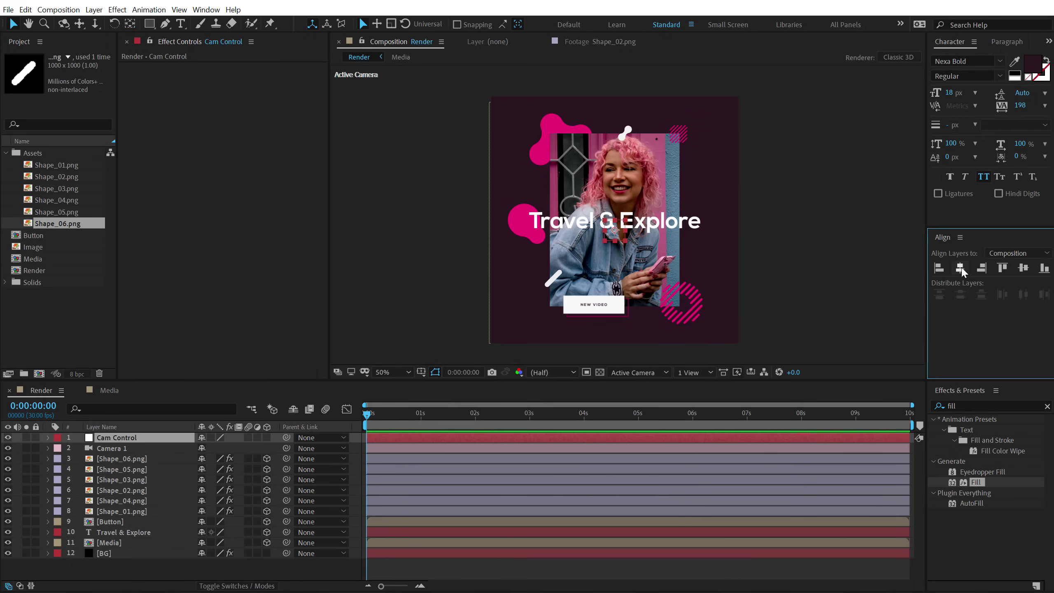
click(1024, 267)
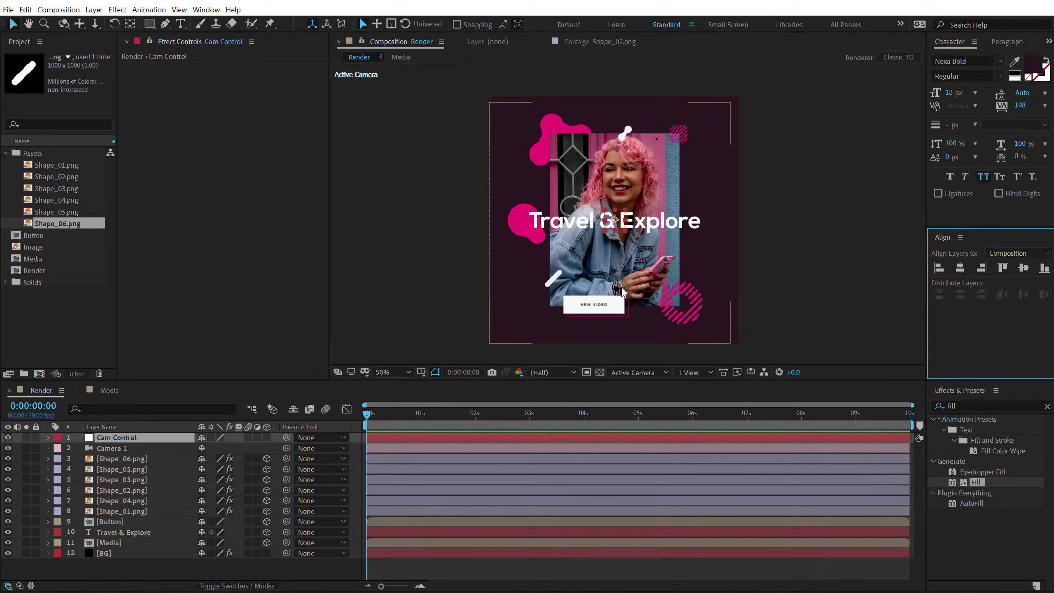
click(268, 438)
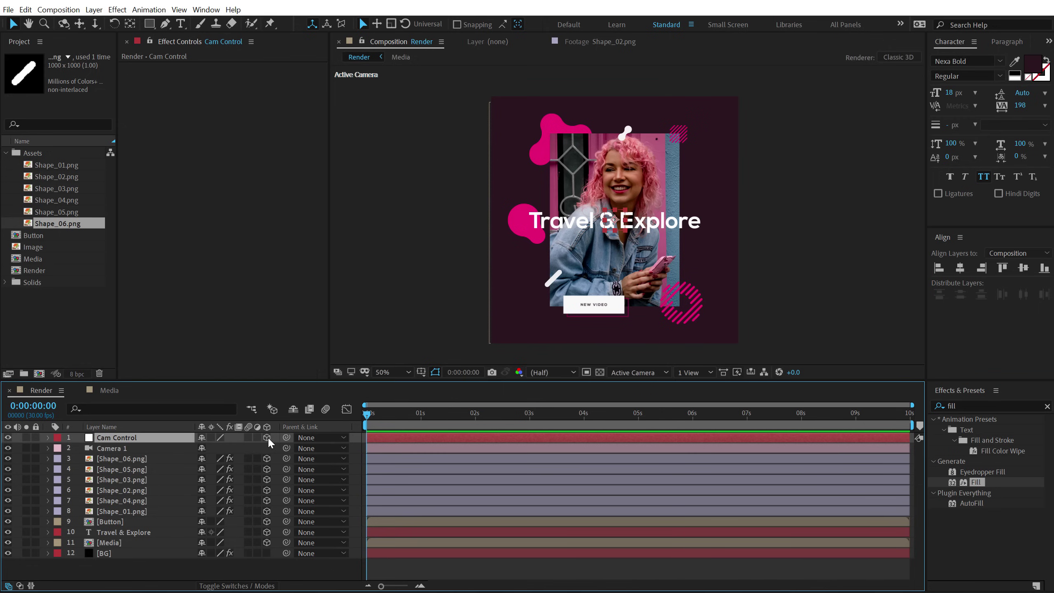
Parent Camera 1 to the Cam Control null.
click(114, 448)
drag(286, 447, 111, 440)
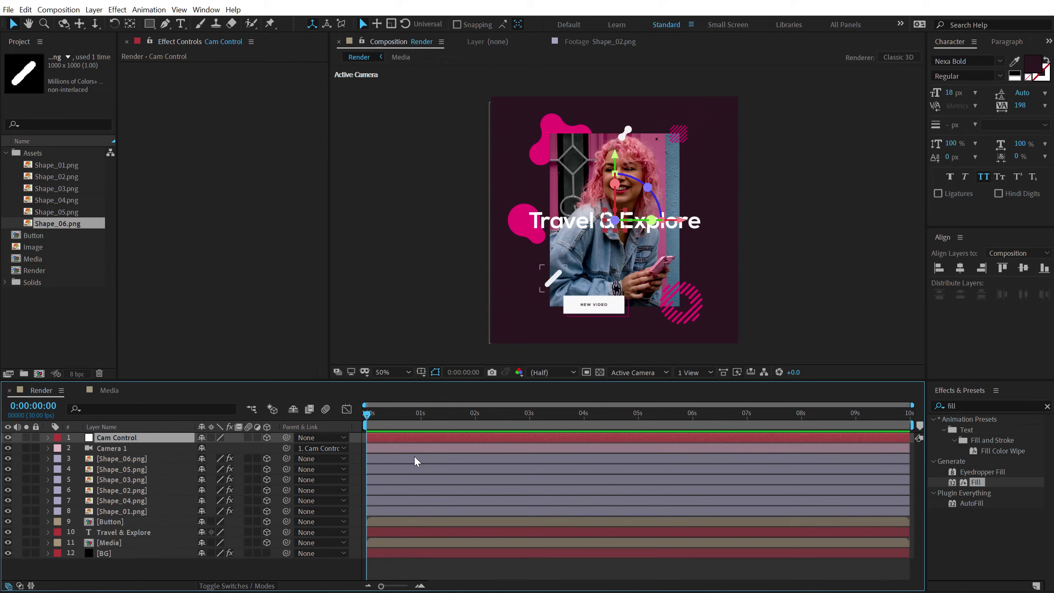
right_click(358, 432)
mouse_move(428, 462)
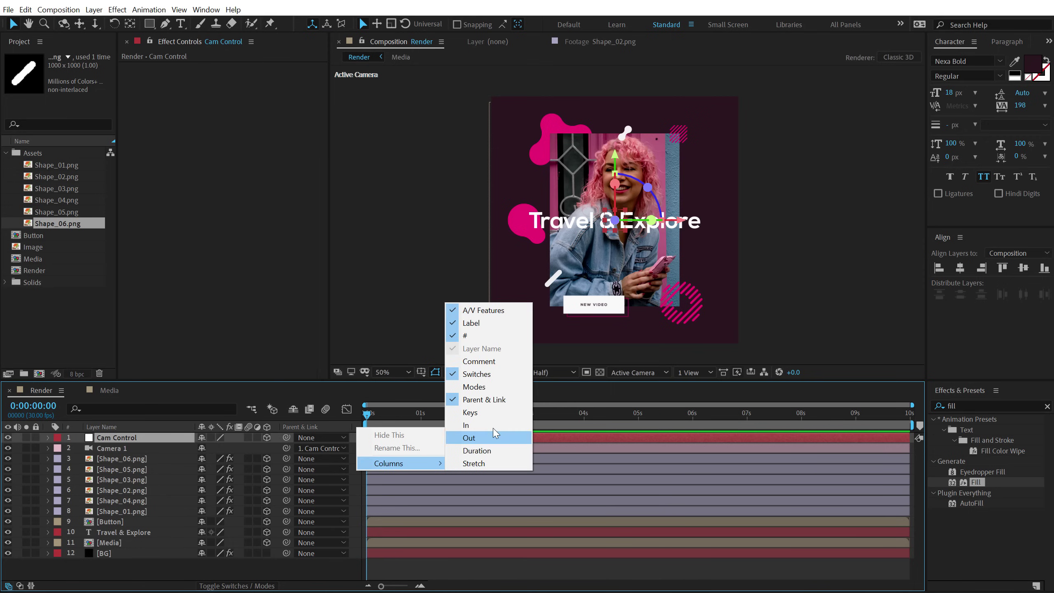
click(245, 562)
Scrub Cam Control's position to preview the framing, then return it to 600, 600, 0.
click(124, 437)
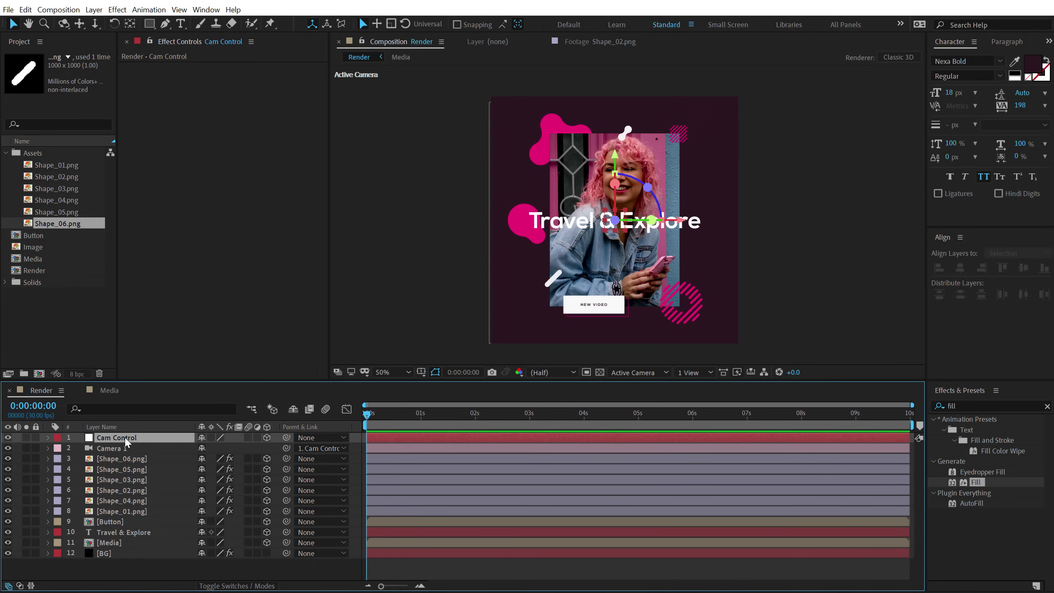
key(p)
drag(239, 448, 285, 471)
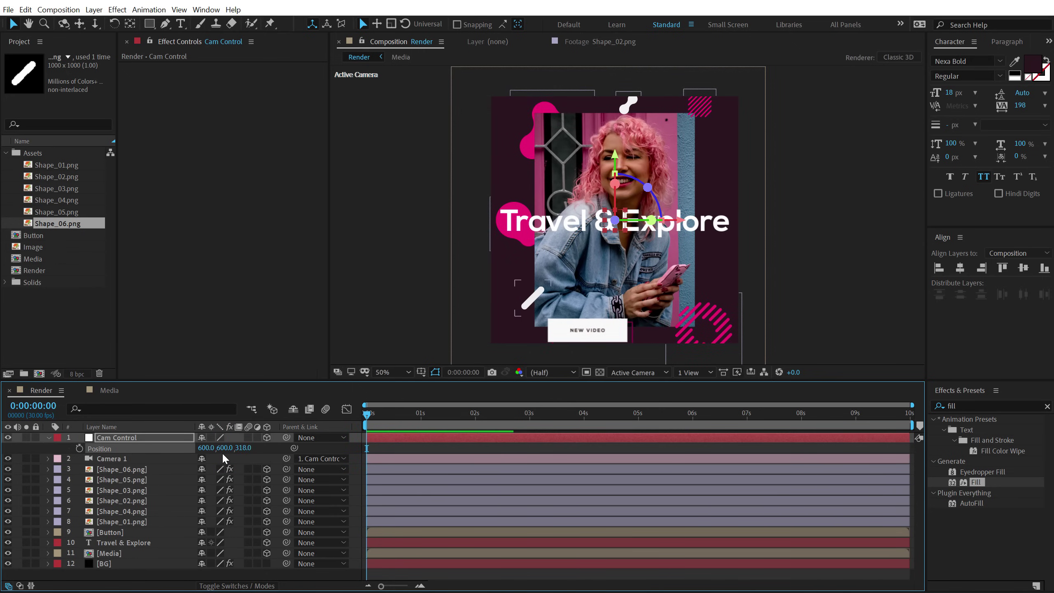
mouse_move(224, 458)
mouse_down()
mouse_move(97, 469)
mouse_move(275, 474)
mouse_move(313, 459)
mouse_move(168, 457)
mouse_up()
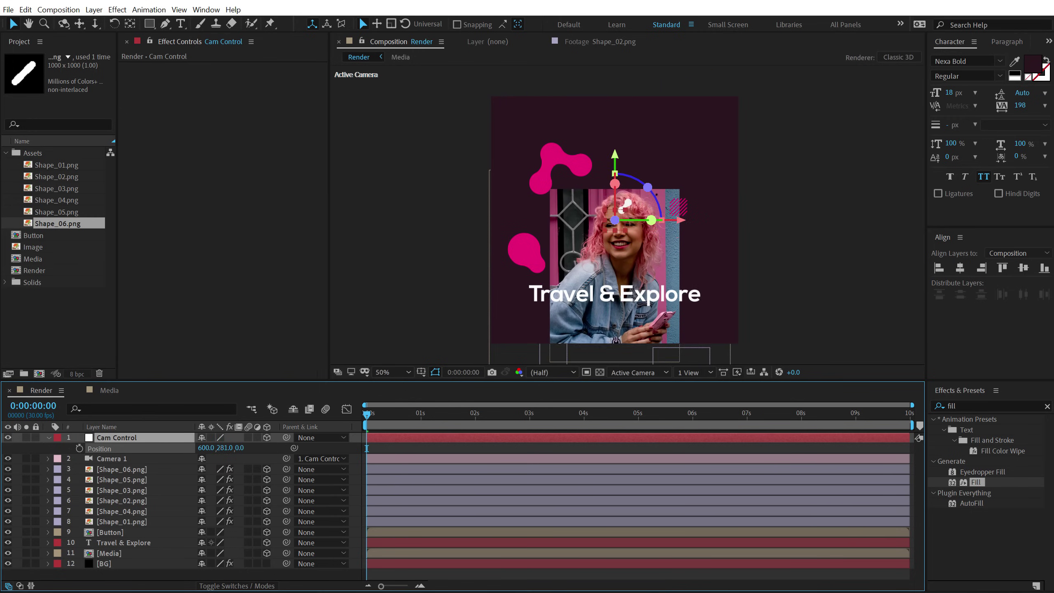
drag(470, 302, 595, 241)
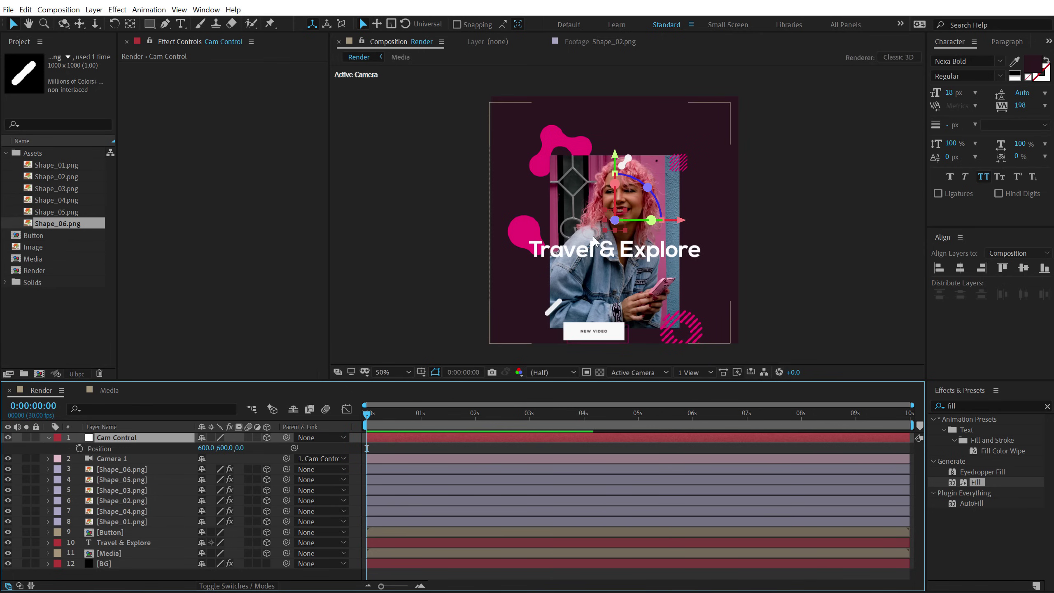
Move the Travel & Explore title to Z -800 and scale it to 55%.
click(112, 544)
key(p)
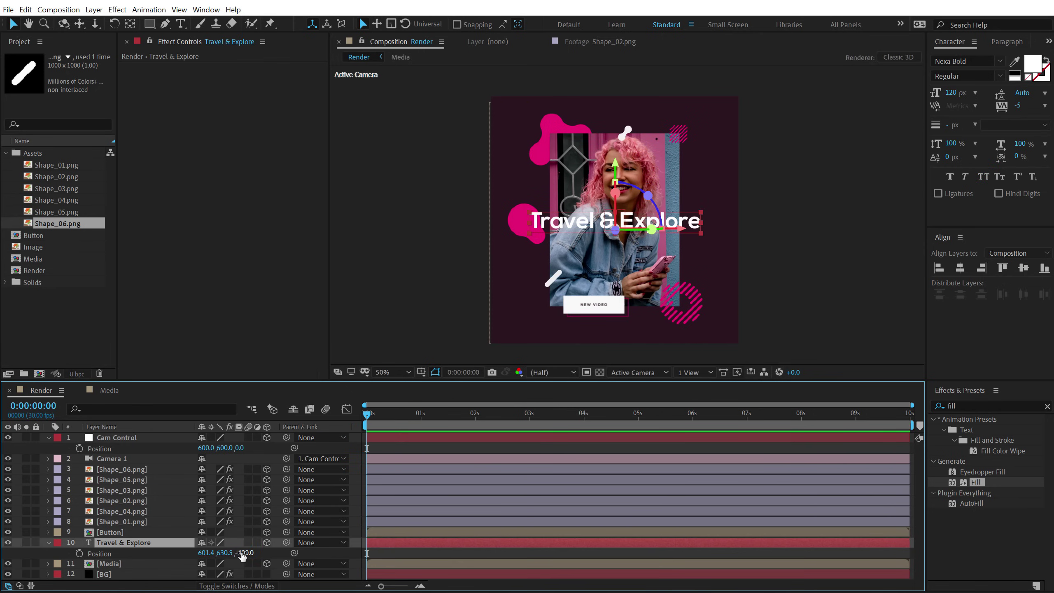
click(246, 552)
key(Return)
key(s)
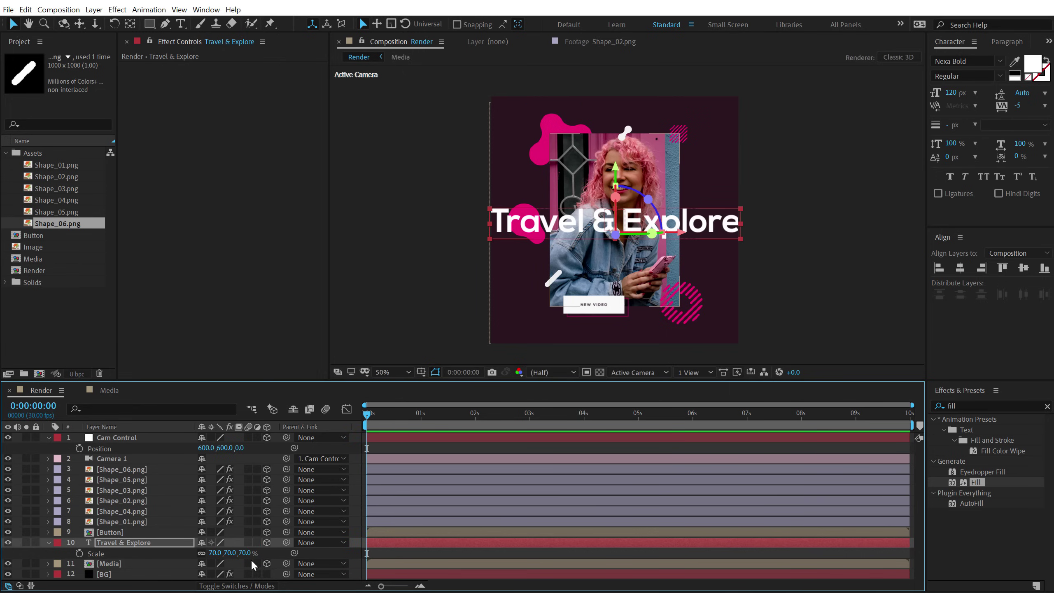
drag(242, 553, 236, 552)
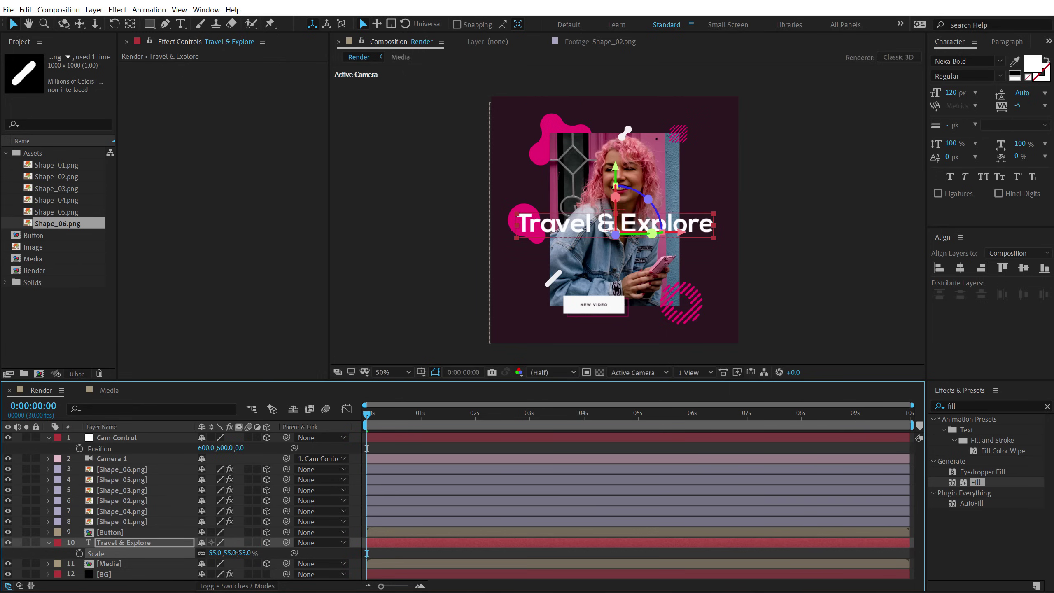
Try a vertical camera rig move, undo it, and collapse the open layer properties.
drag(231, 447, 248, 444)
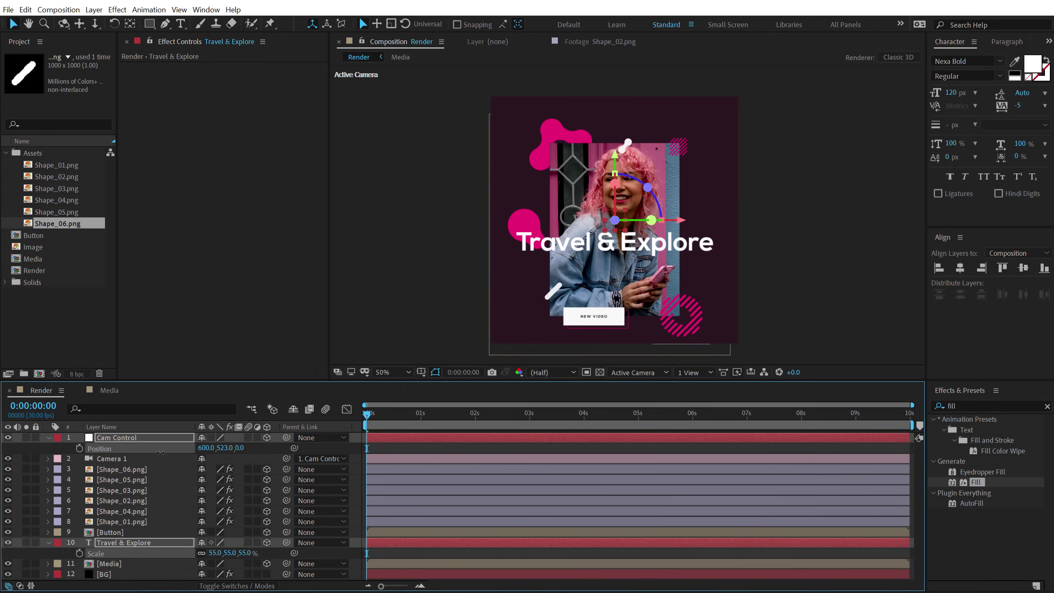
key(ctrl+z)
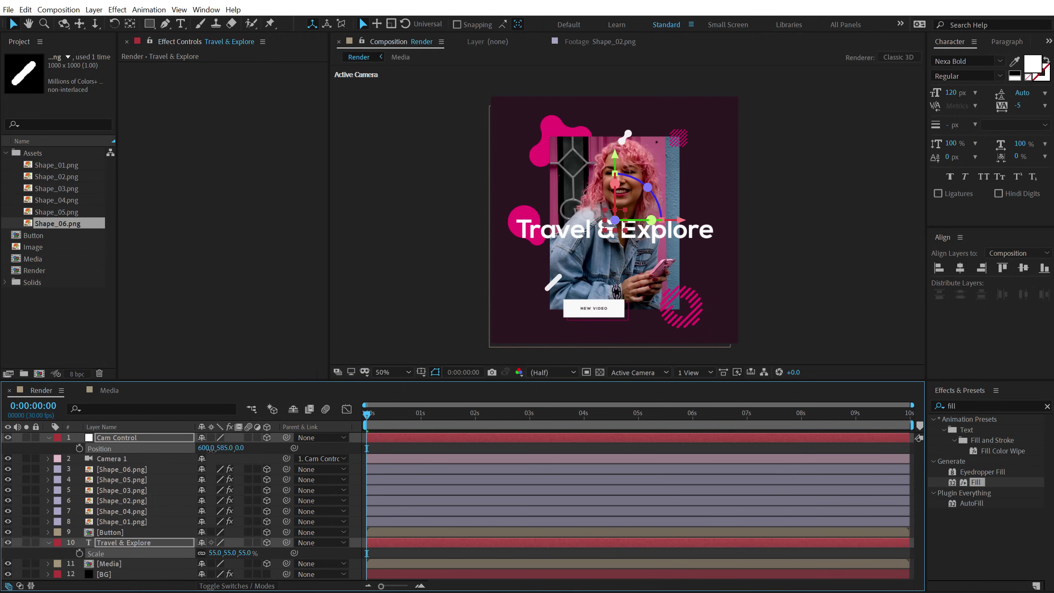
key(ctrl+z)
key(ctrl+z)
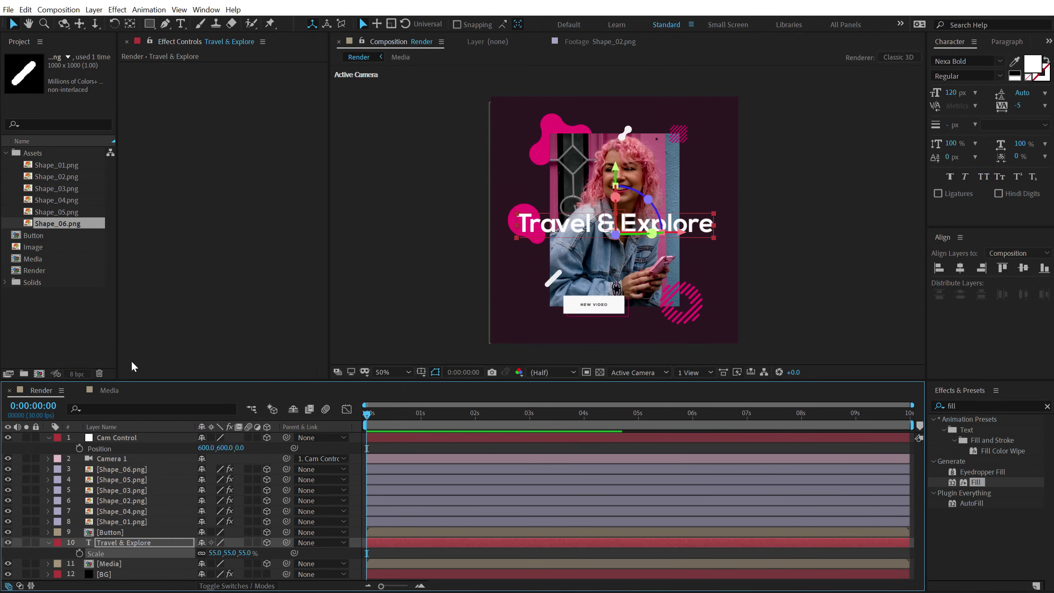
click(49, 438)
click(49, 532)
Duplicate the hatched Shape_05, give the copy a Blue label, and move it toward the lower left.
click(106, 571)
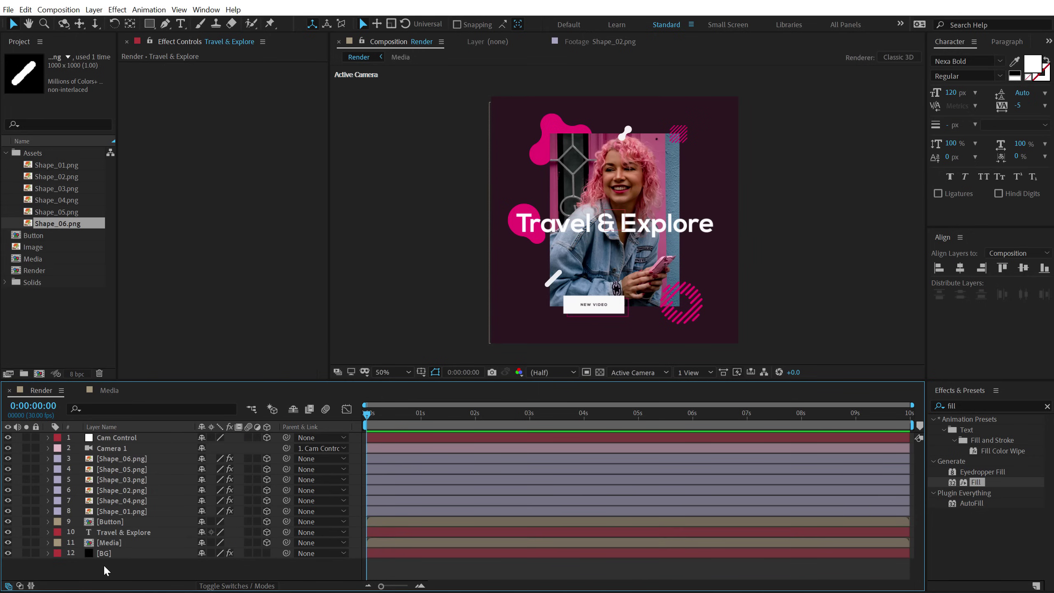
click(676, 313)
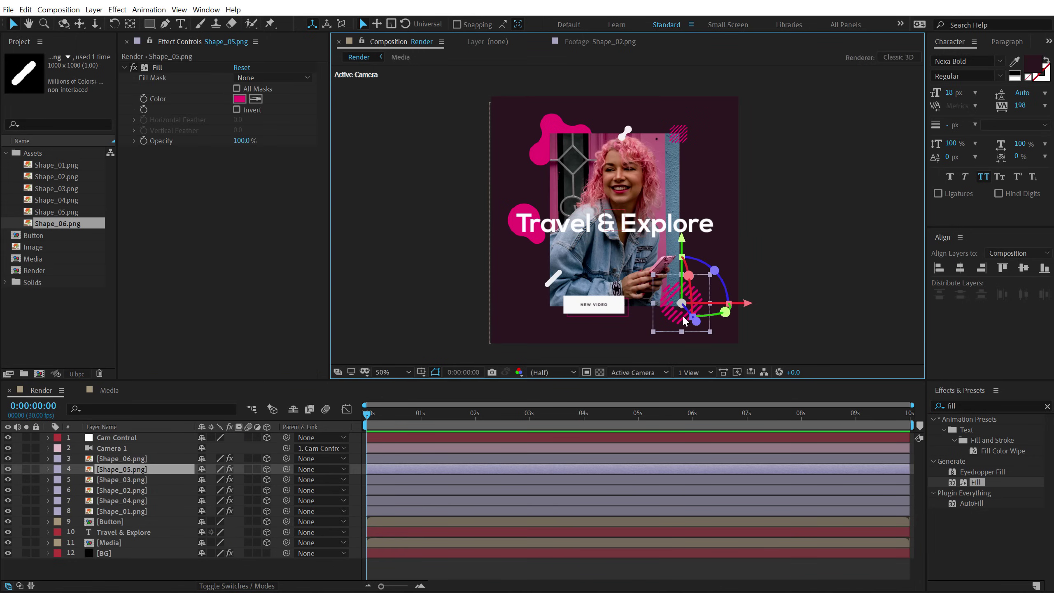
drag(678, 314, 668, 314)
key(ctrl+d)
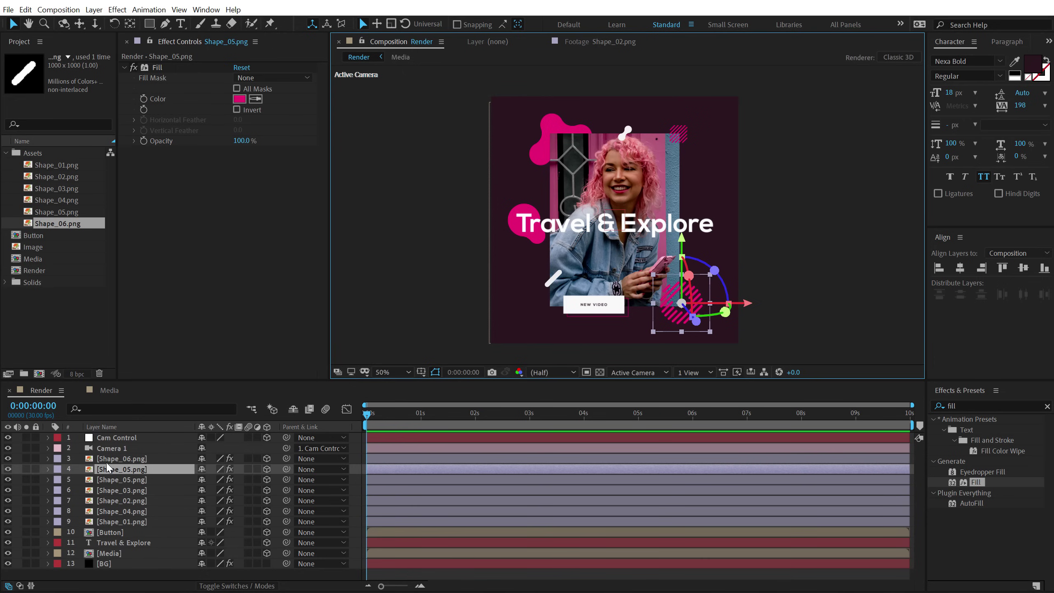
drag(107, 472, 55, 462)
click(57, 462)
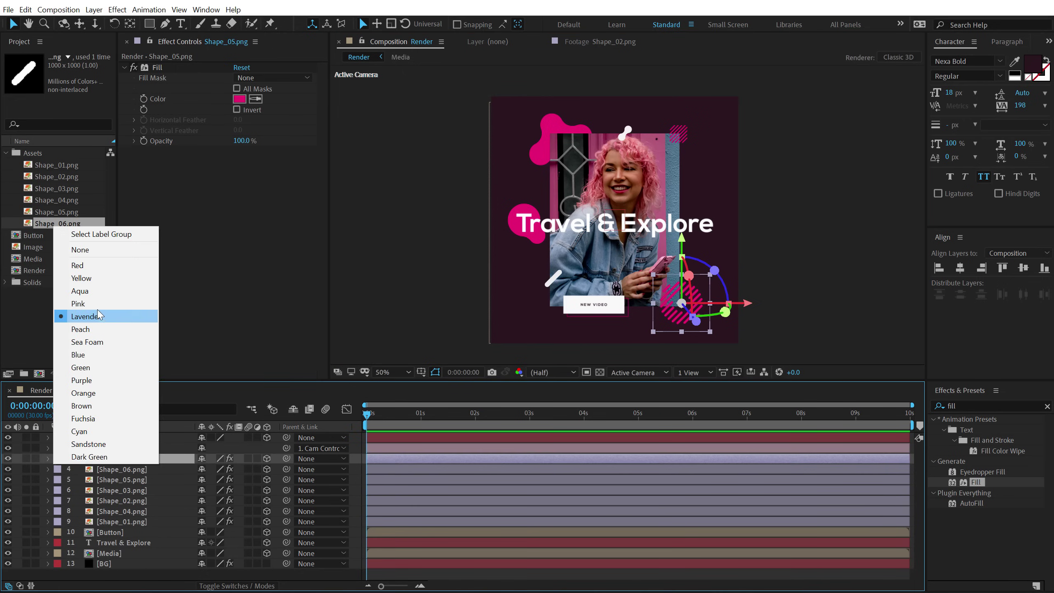
click(94, 355)
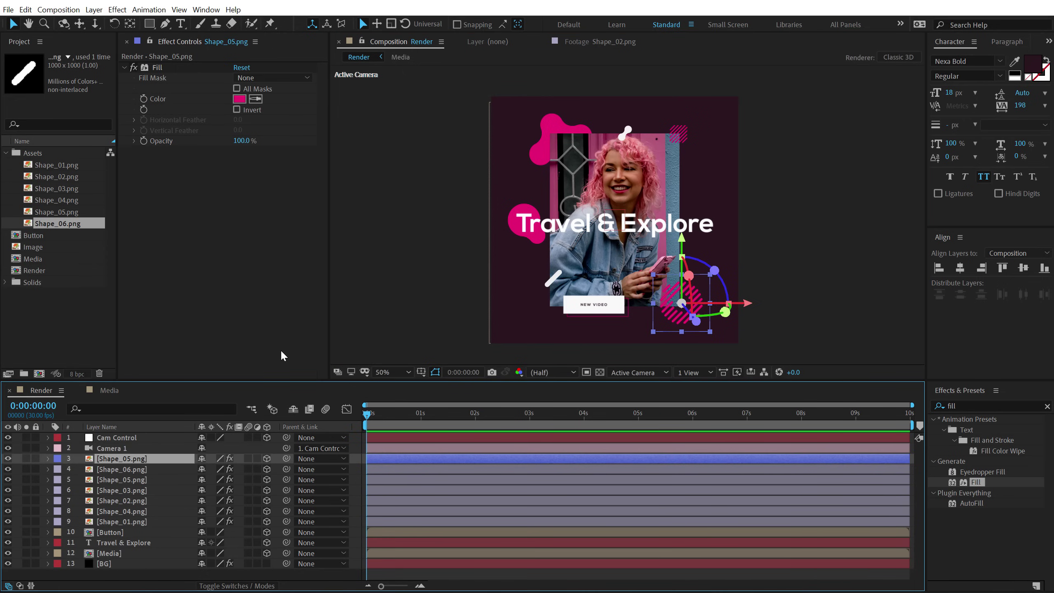
drag(683, 320, 487, 348)
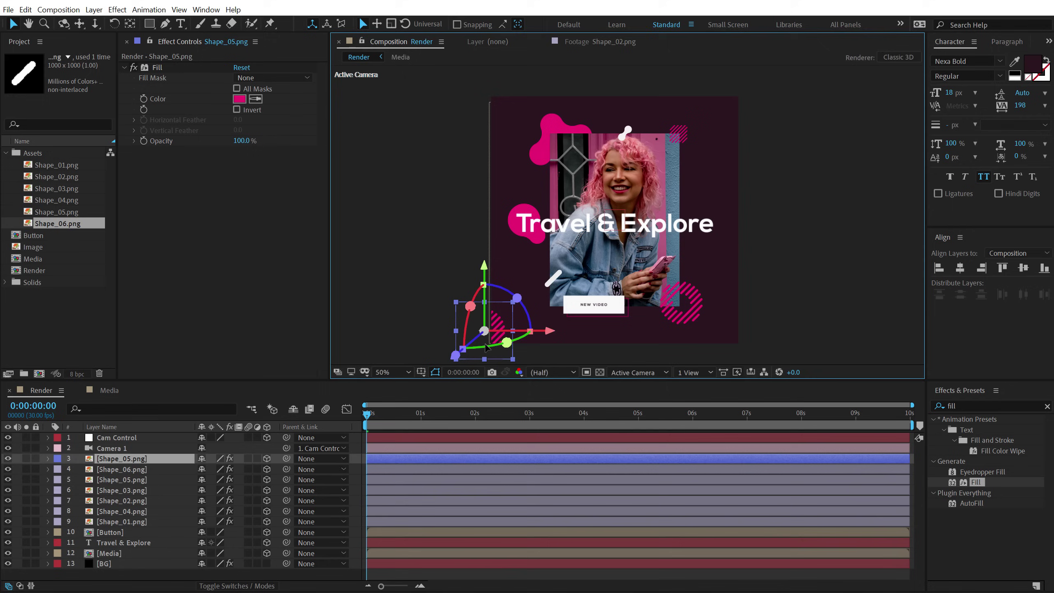
Push the Shape_05 copy back to Z -1000 and reposition it near the post's lower left.
key(p)
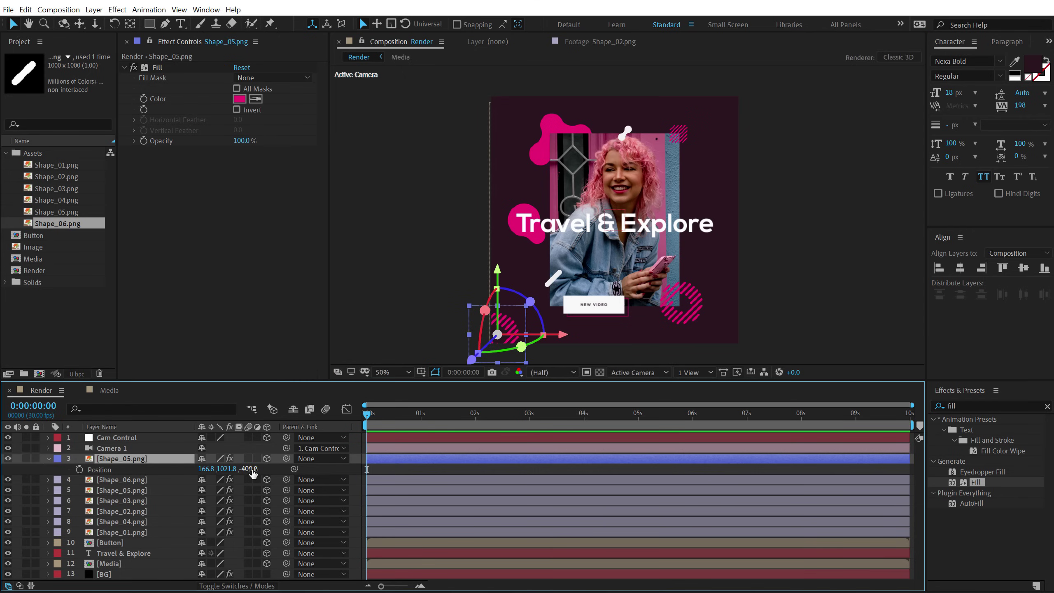
drag(250, 468, 236, 468)
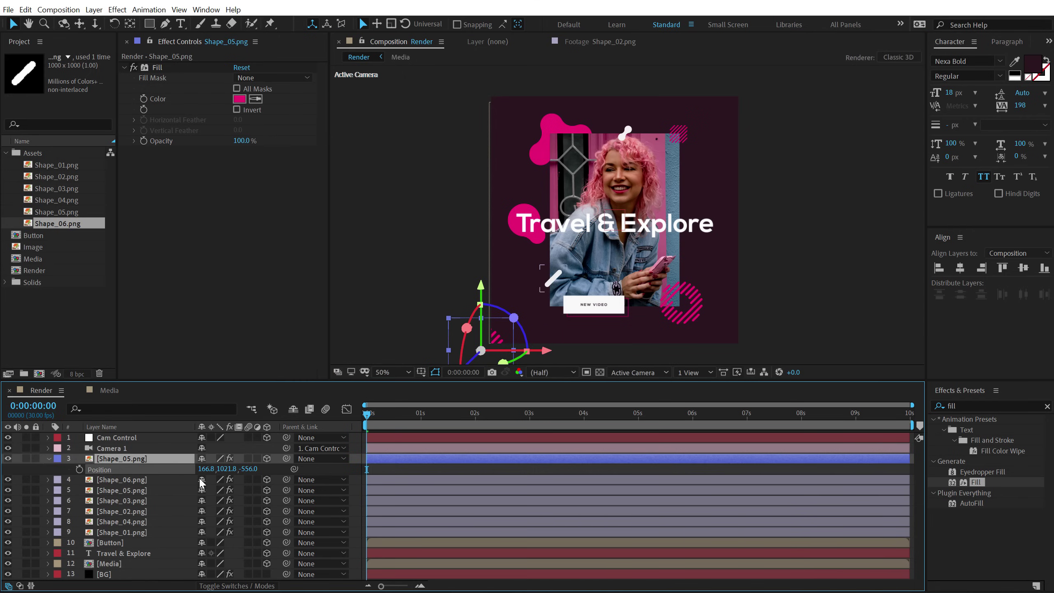
click(251, 468)
key(BackSpace)
text(-1000)
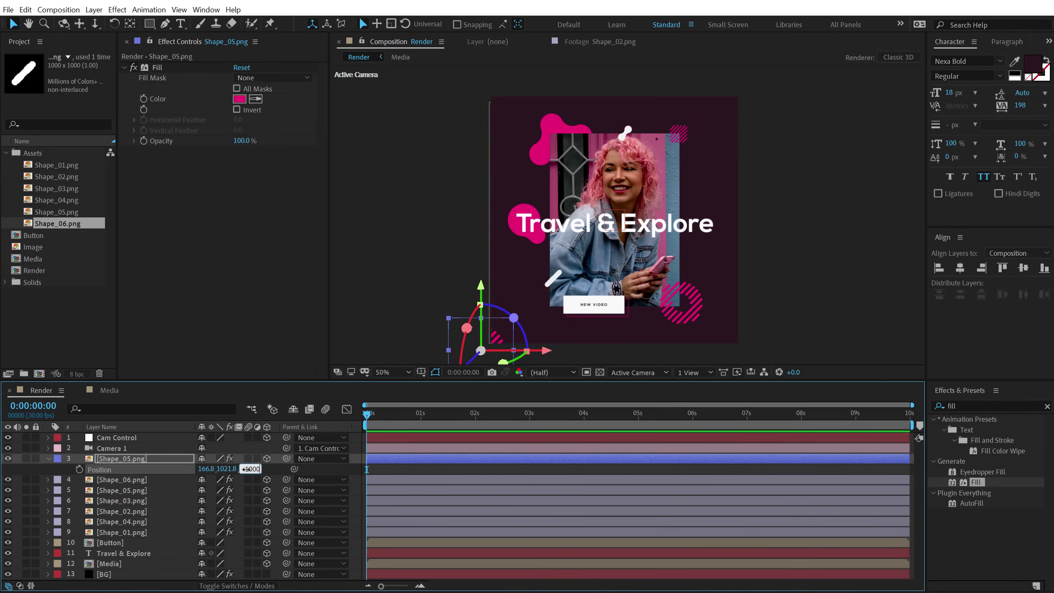
key(Return)
key(comma)
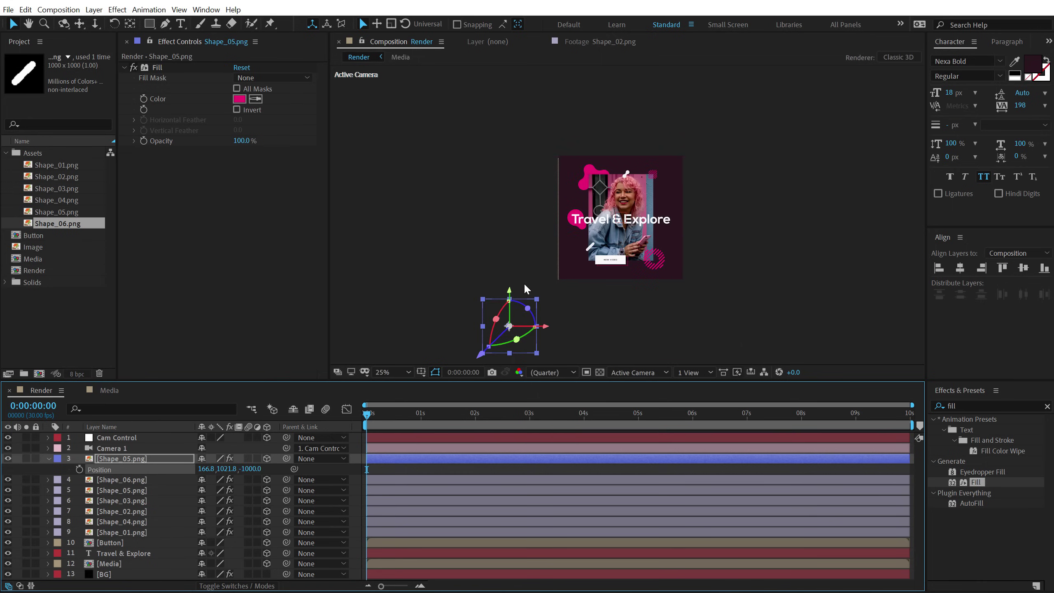
drag(505, 306, 555, 275)
Scale the Shape_05 copy to 27% and nudge it slightly down and left.
key(s)
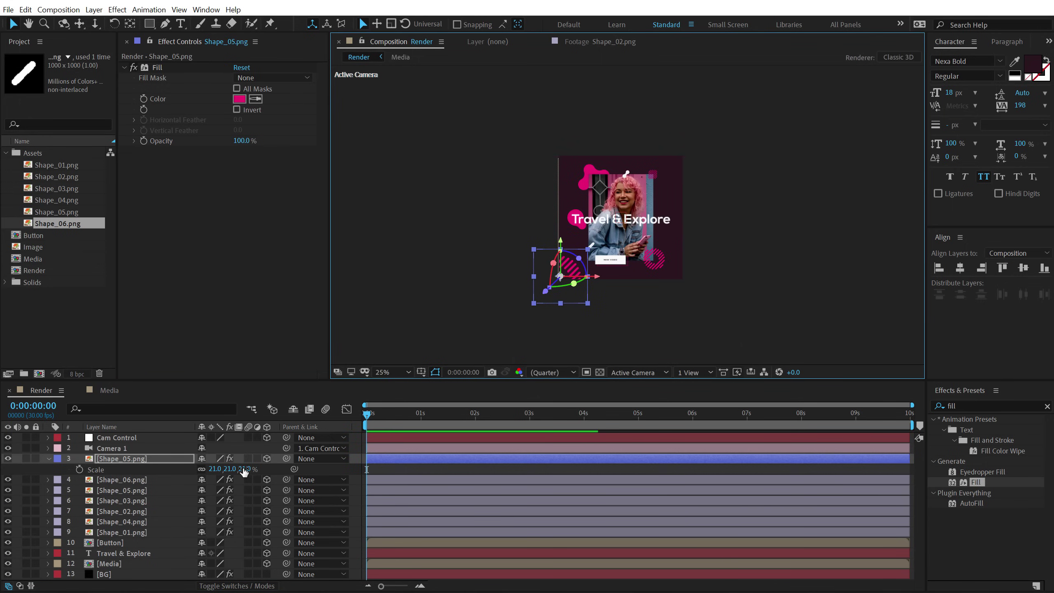
drag(245, 470, 249, 470)
key(period)
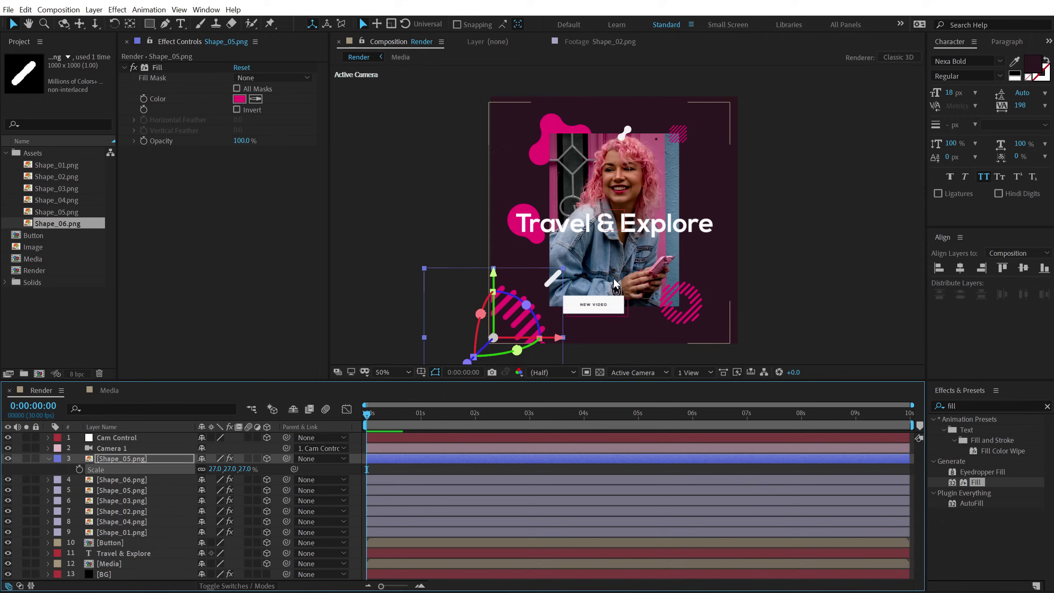
drag(512, 320, 506, 323)
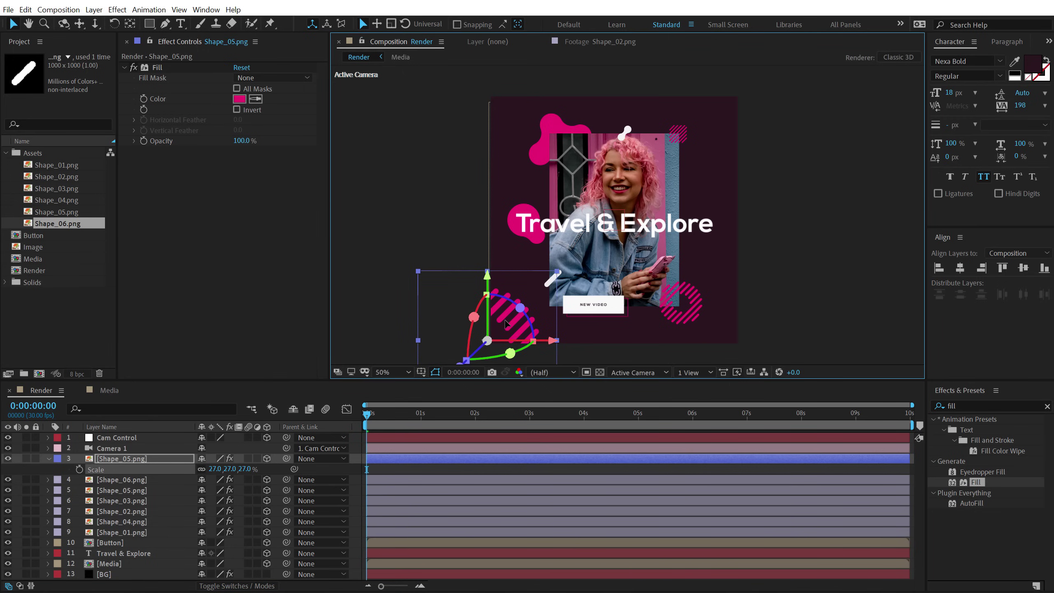
click(966, 405)
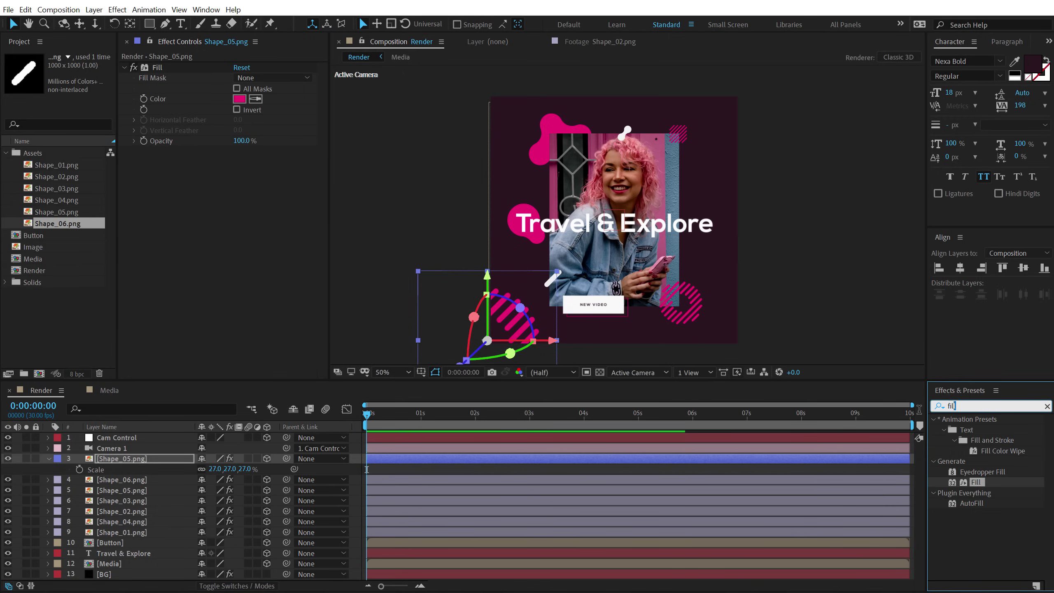
Apply Fast Box Blur to the lower-left Shape_05 copy with a blur radius of 20.
key(BackSpace)
key(BackSpace)
key(BackSpace)
text(d)
key(BackSpace)
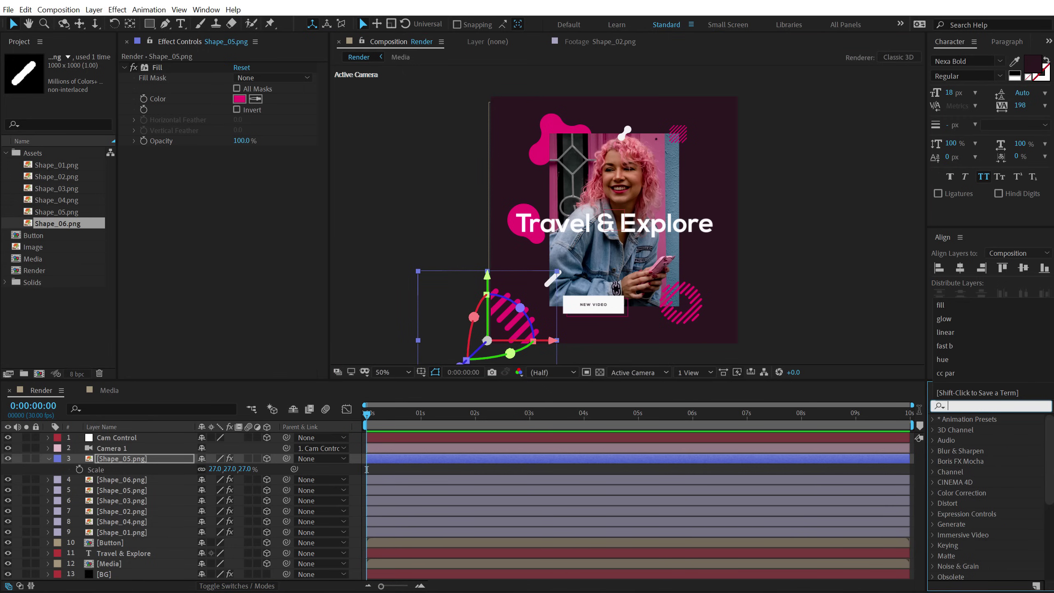
text(fast)
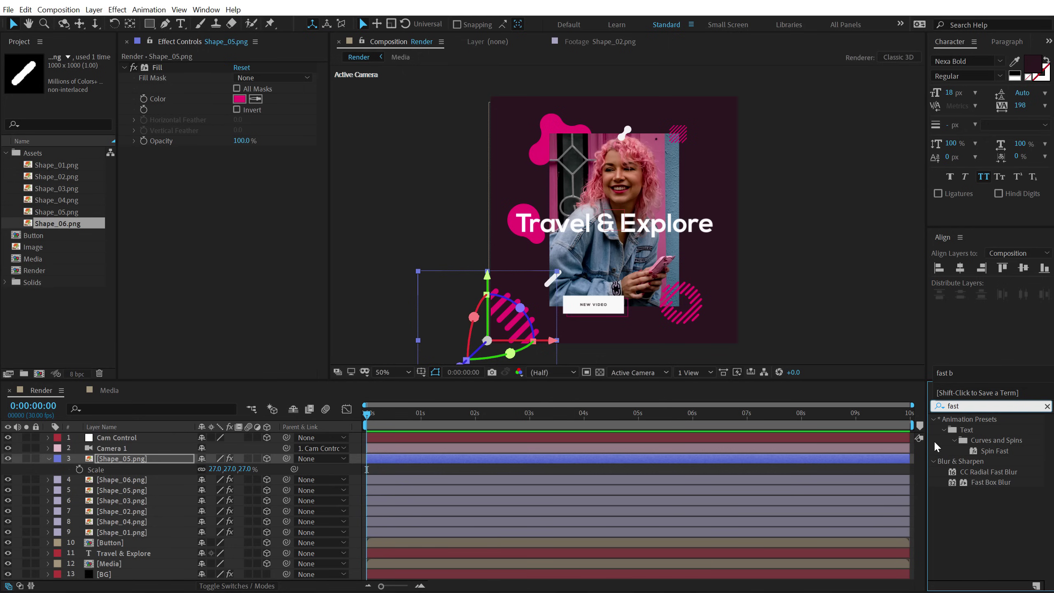
drag(992, 486, 247, 196)
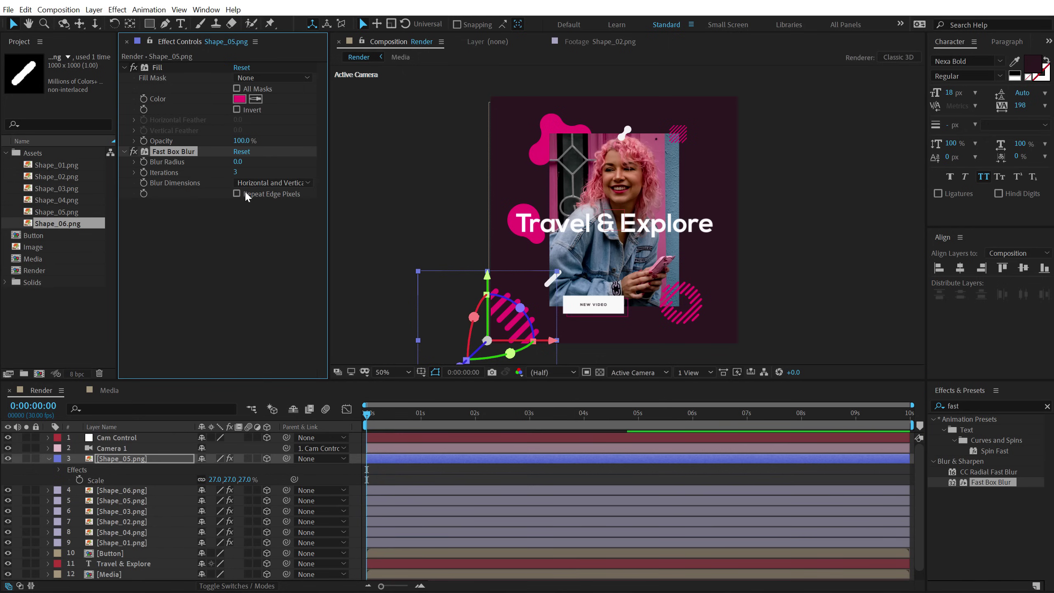
click(239, 162)
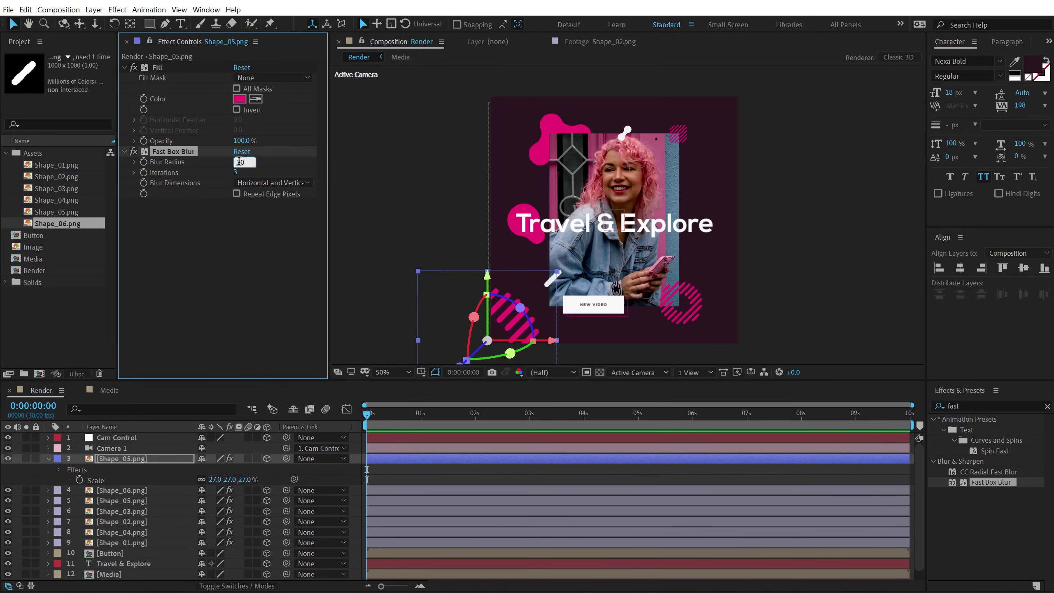
text(20)
key(Return)
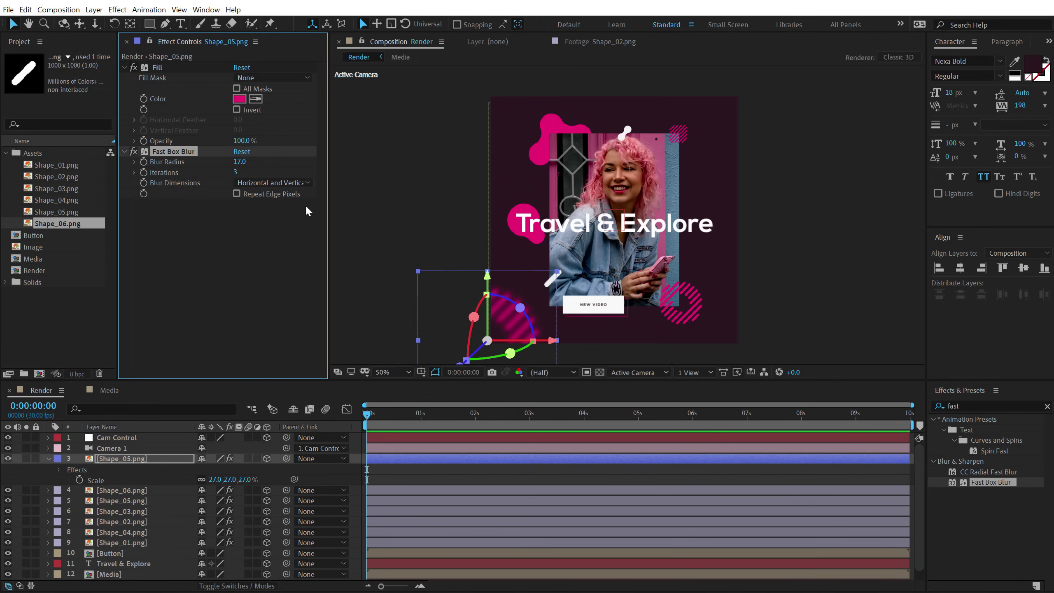
Nudge the blurred shape up-right, then duplicate it and move the copy toward the upper right.
drag(515, 322, 518, 315)
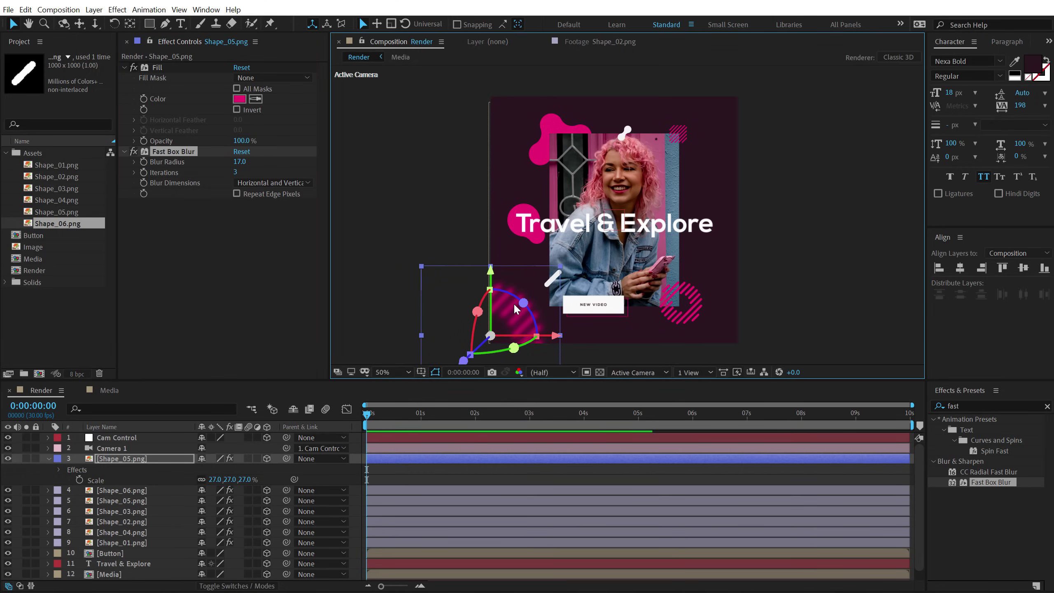
click(138, 459)
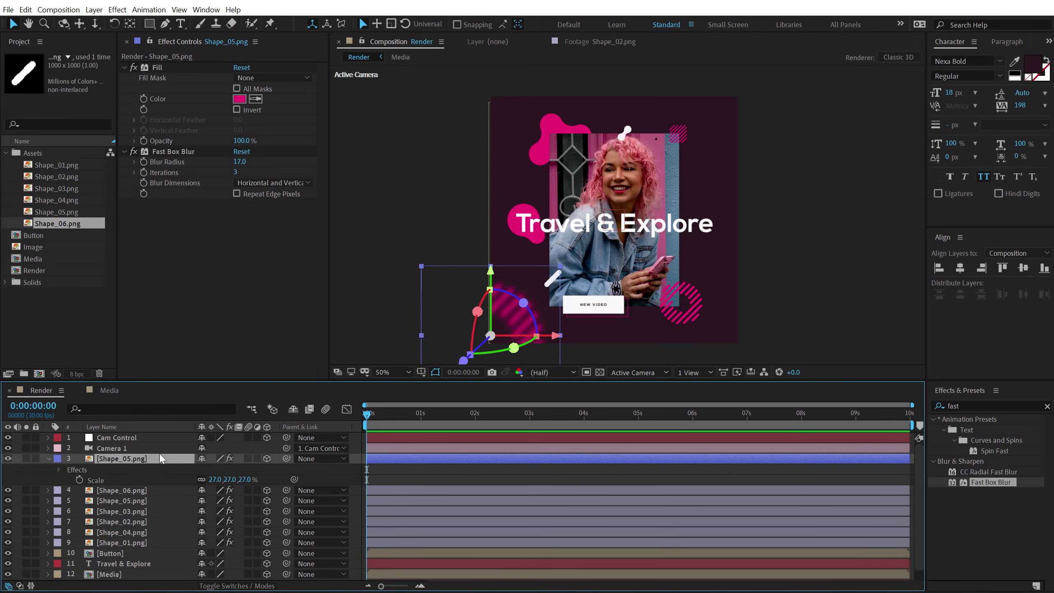
key(ctrl+d)
drag(514, 312, 793, 145)
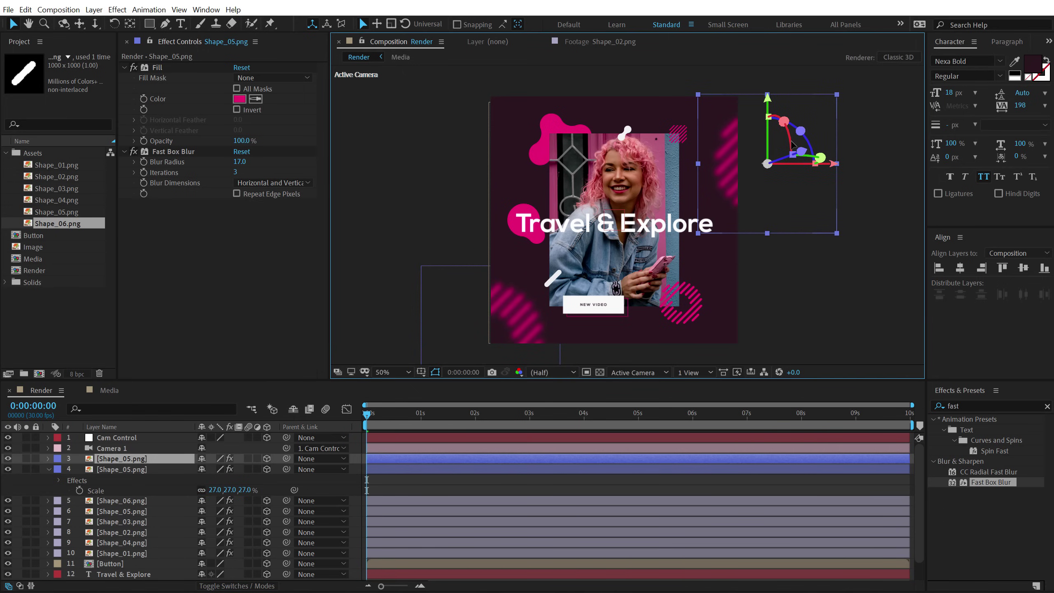
Add Shape_01 at the right edge with blur radius 20, and place a duplicate at the upper left.
click(58, 189)
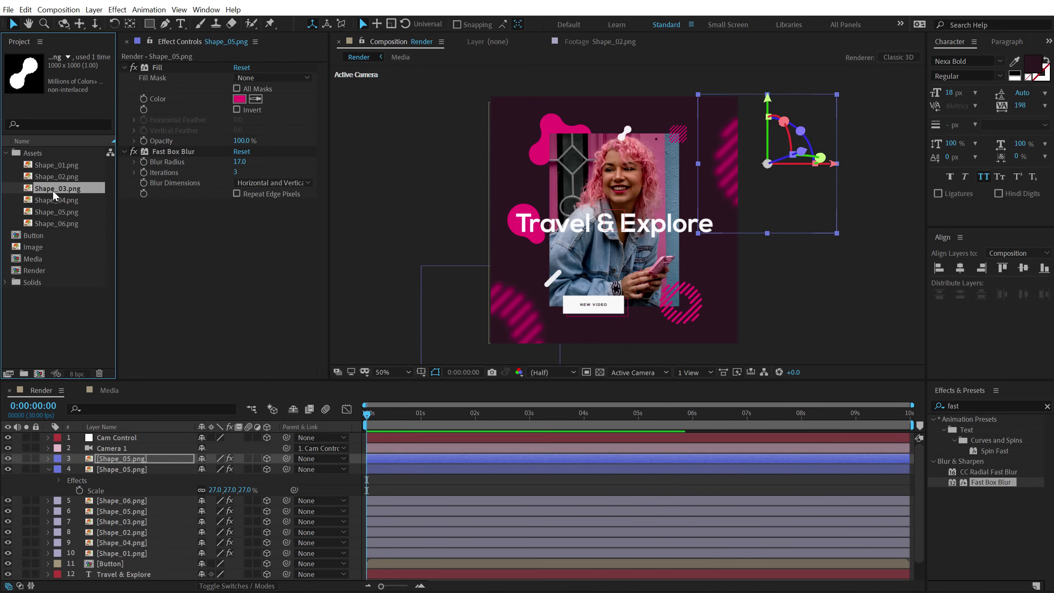
click(50, 176)
click(50, 169)
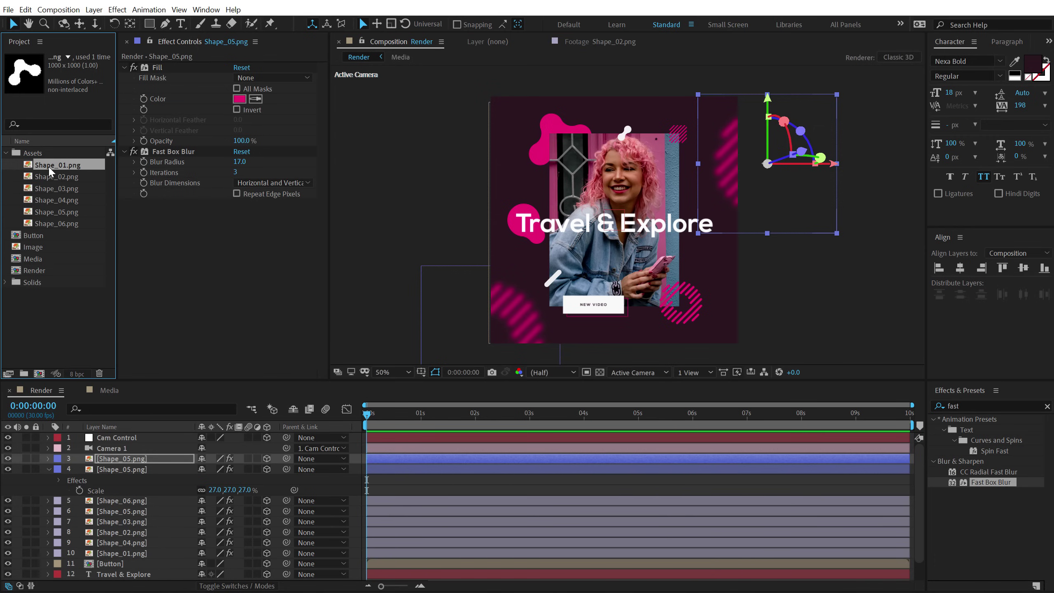
mouse_move(47, 166)
mouse_down()
mouse_move(104, 463)
mouse_move(112, 457)
mouse_up()
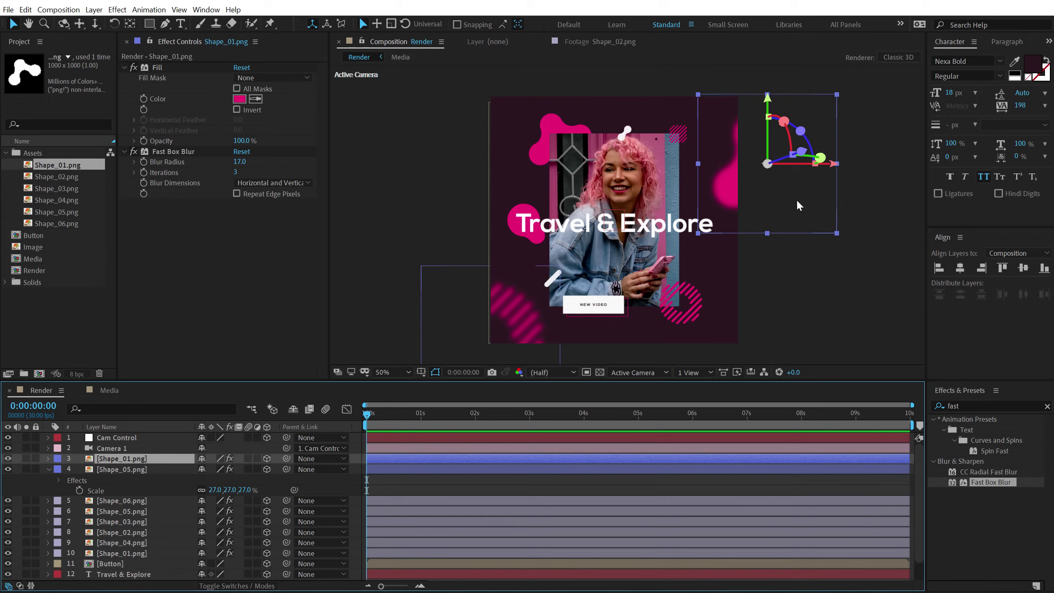
drag(717, 192, 719, 192)
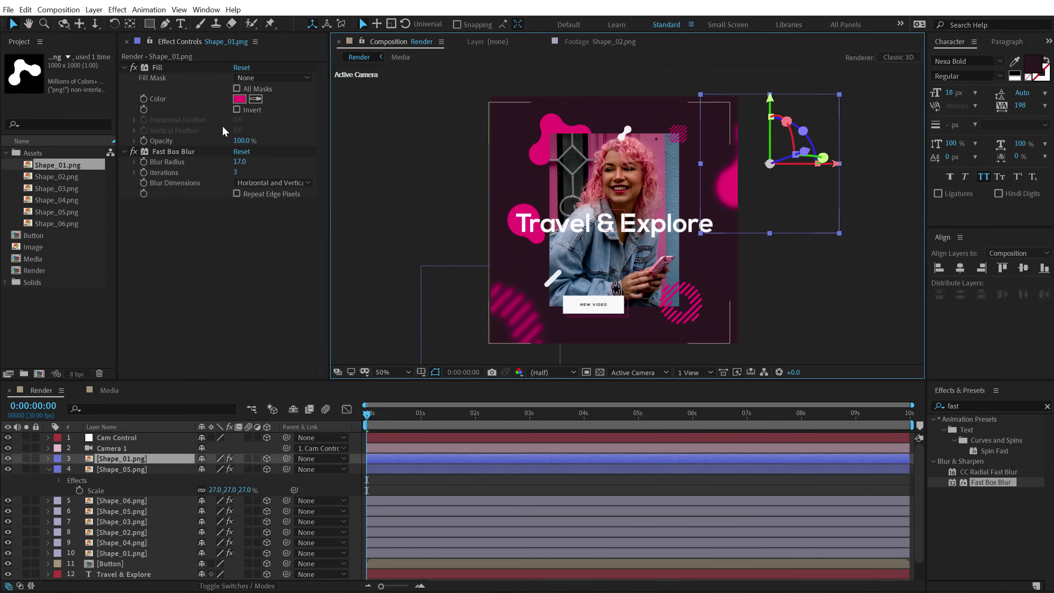
click(240, 162)
text(20)
key(Return)
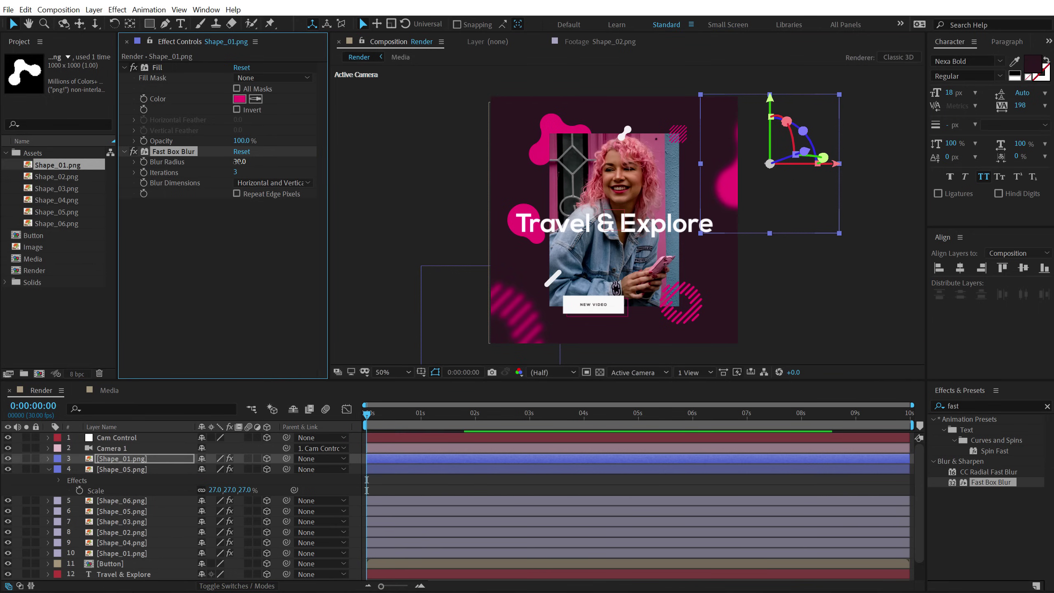
click(122, 460)
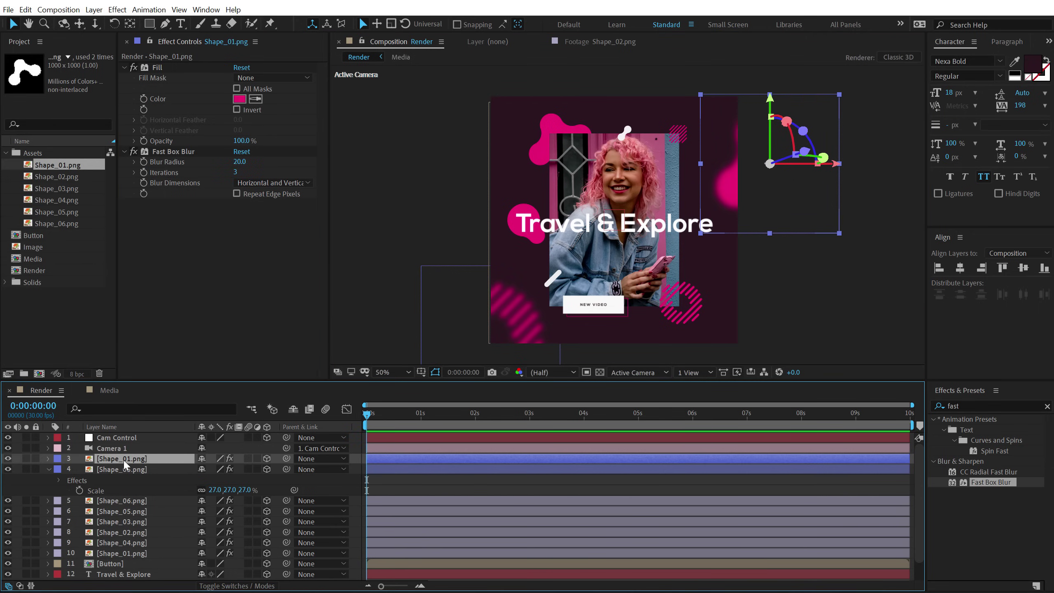
key(ctrl+d)
mouse_move(781, 196)
mouse_down()
mouse_move(497, 127)
mouse_move(516, 116)
mouse_up()
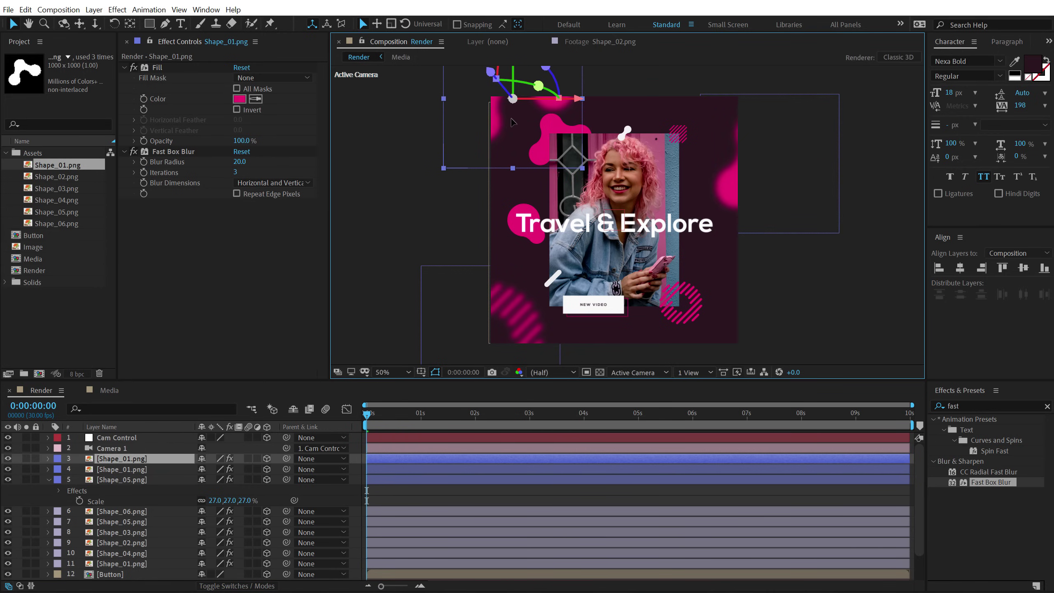
Add the striped Shape_02 at the top of the post, then collapse layers and check the frame at 1.5 s.
click(54, 188)
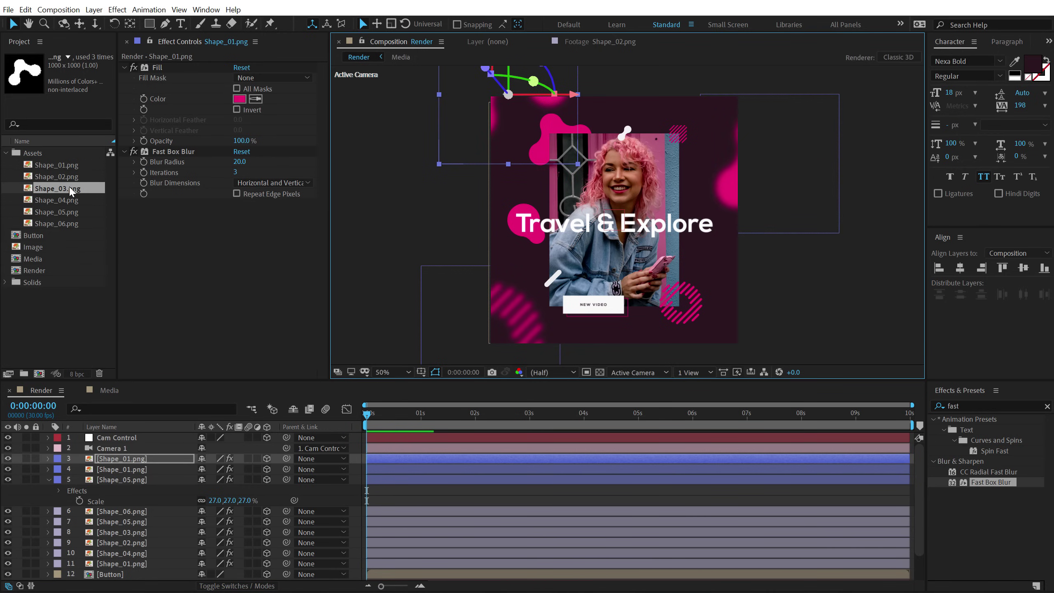
click(51, 201)
click(59, 211)
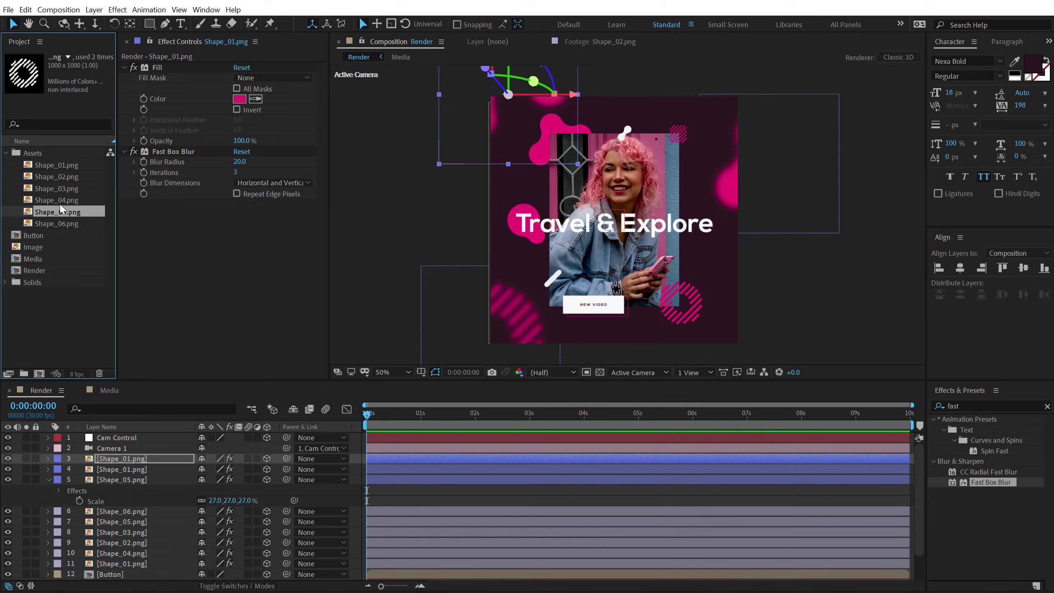
drag(58, 177, 111, 456)
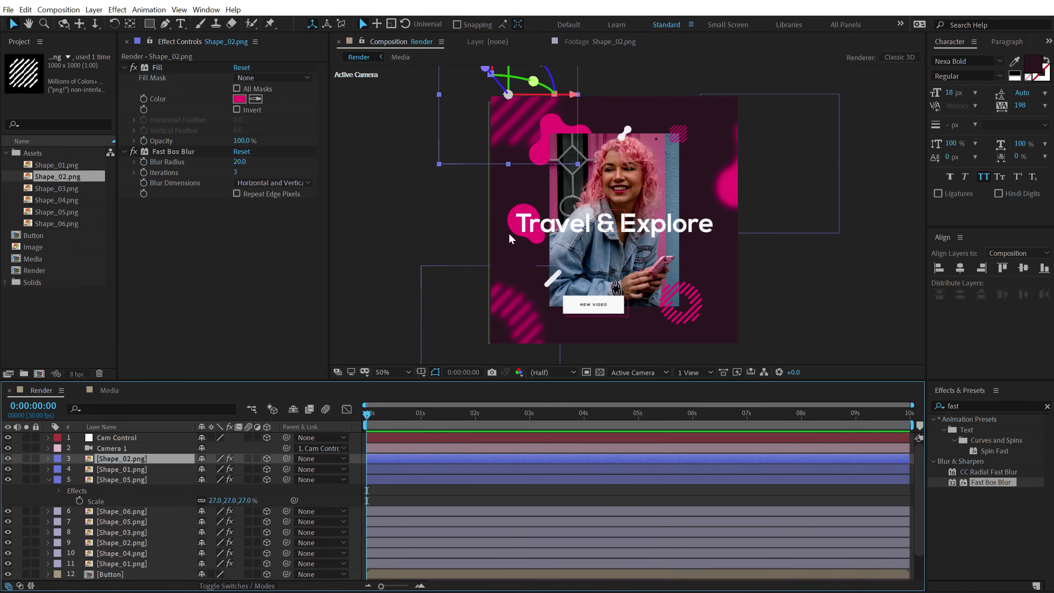
drag(522, 105, 561, 72)
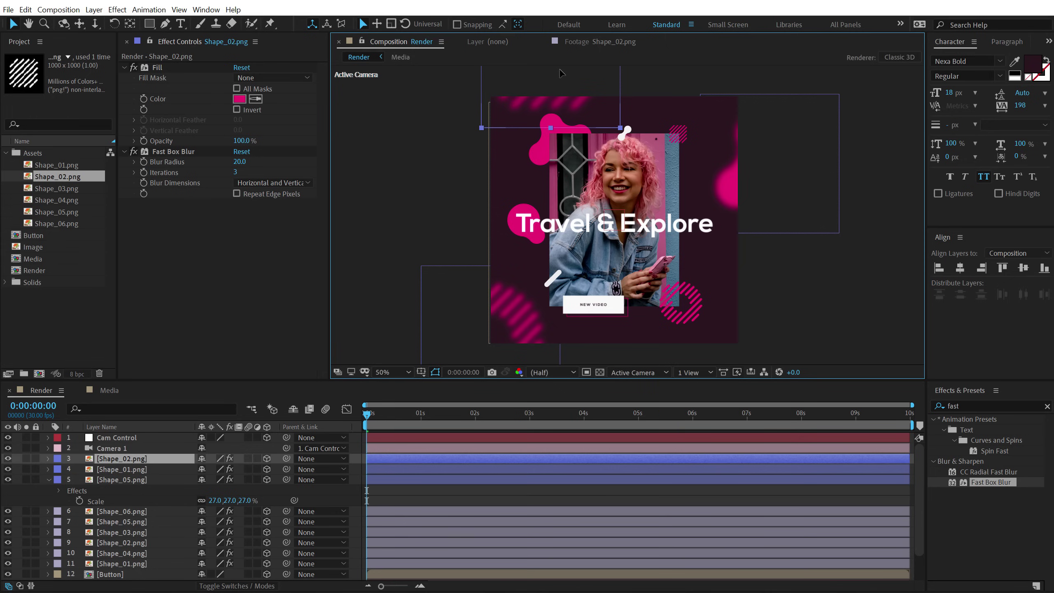
click(443, 500)
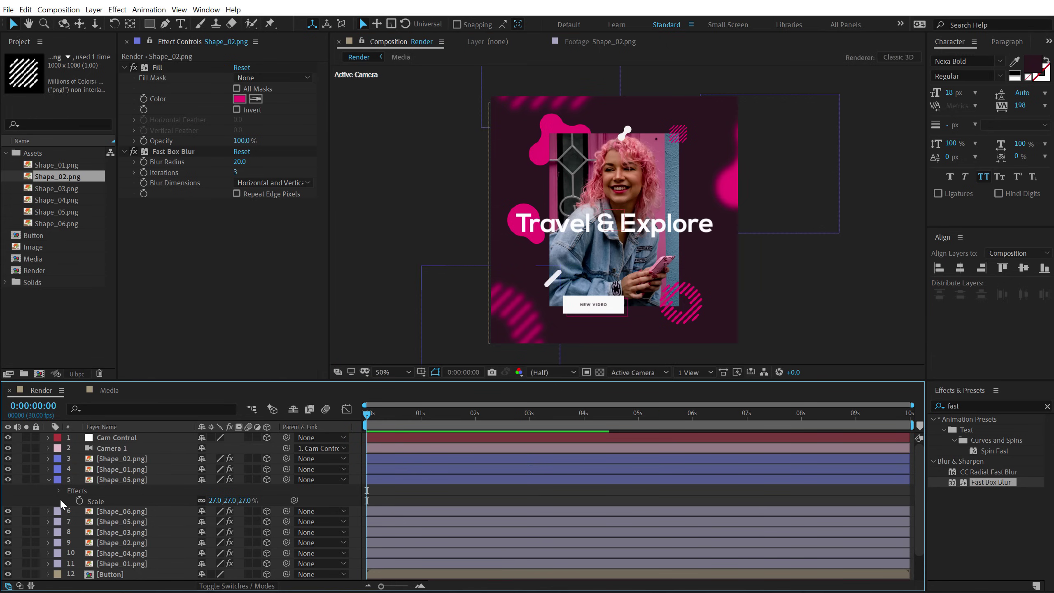
click(49, 480)
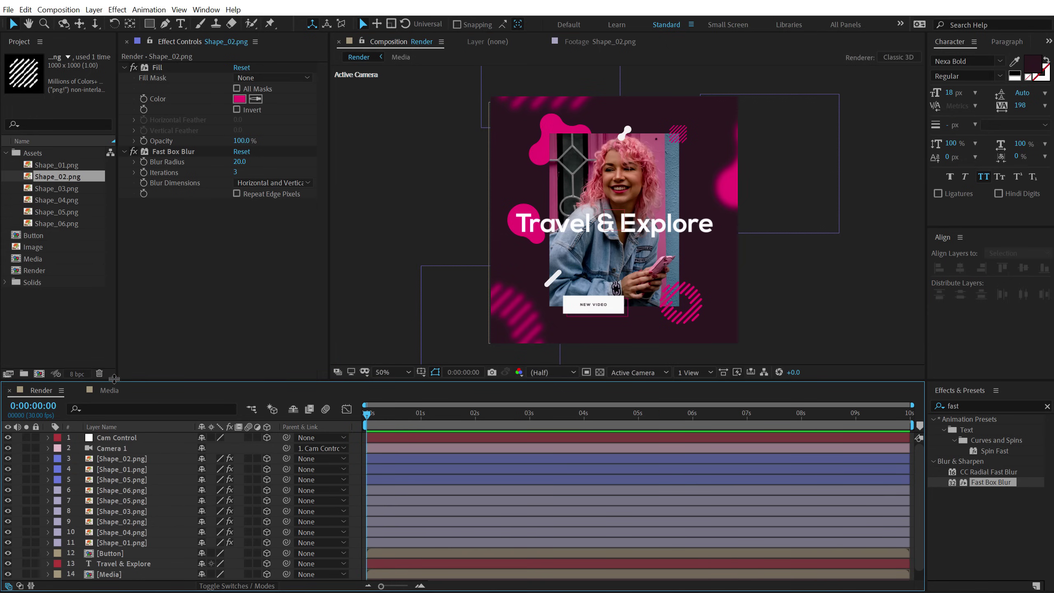
drag(112, 380, 112, 345)
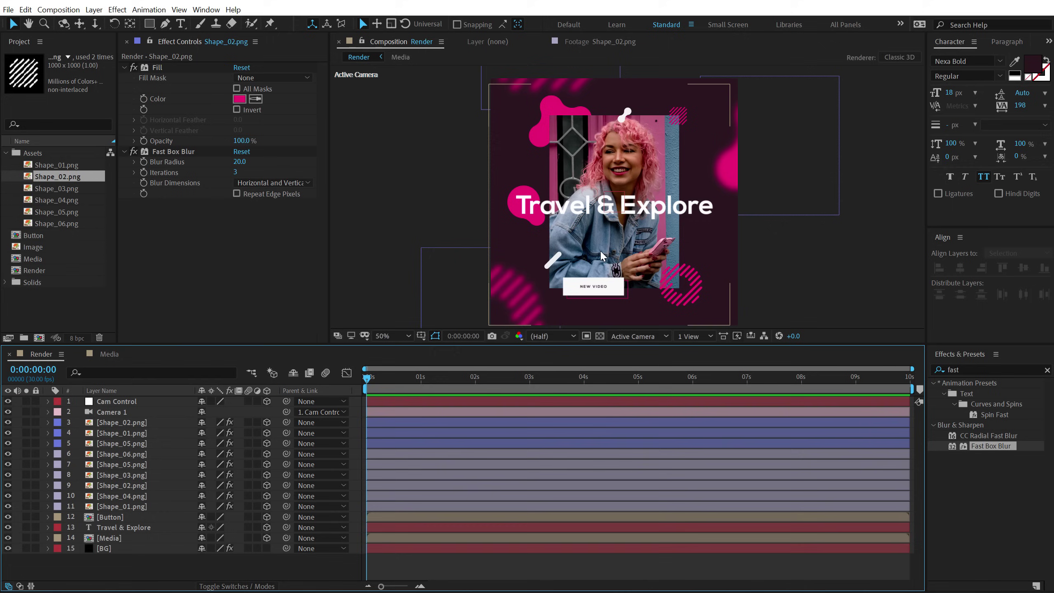
drag(417, 377, 474, 382)
Keyframe Cam Control's Position at 2 s and set it to 600, -1581 at 0 s, then scrub to check.
click(99, 401)
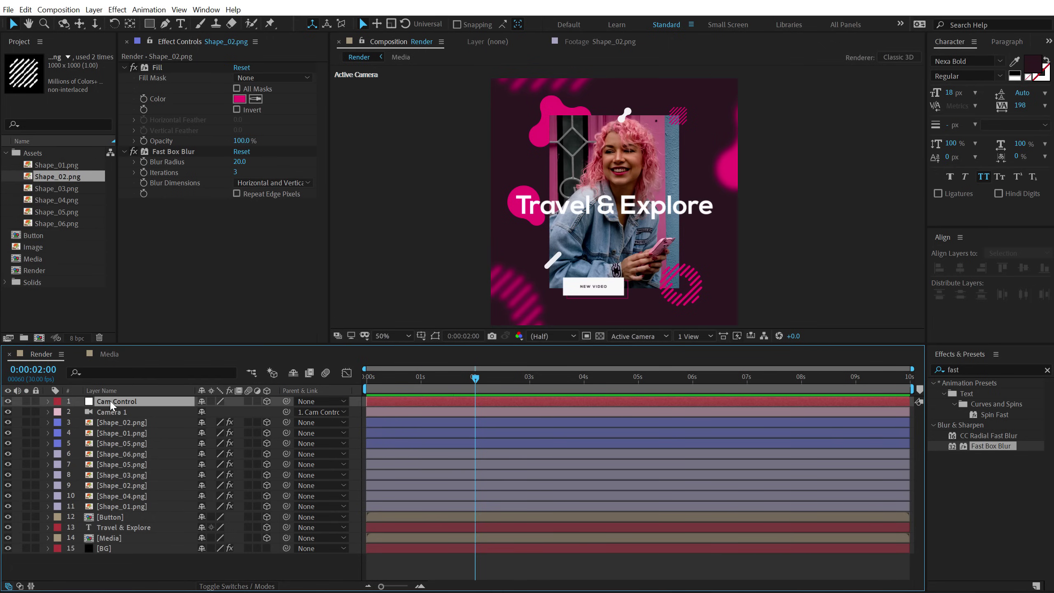
key(p)
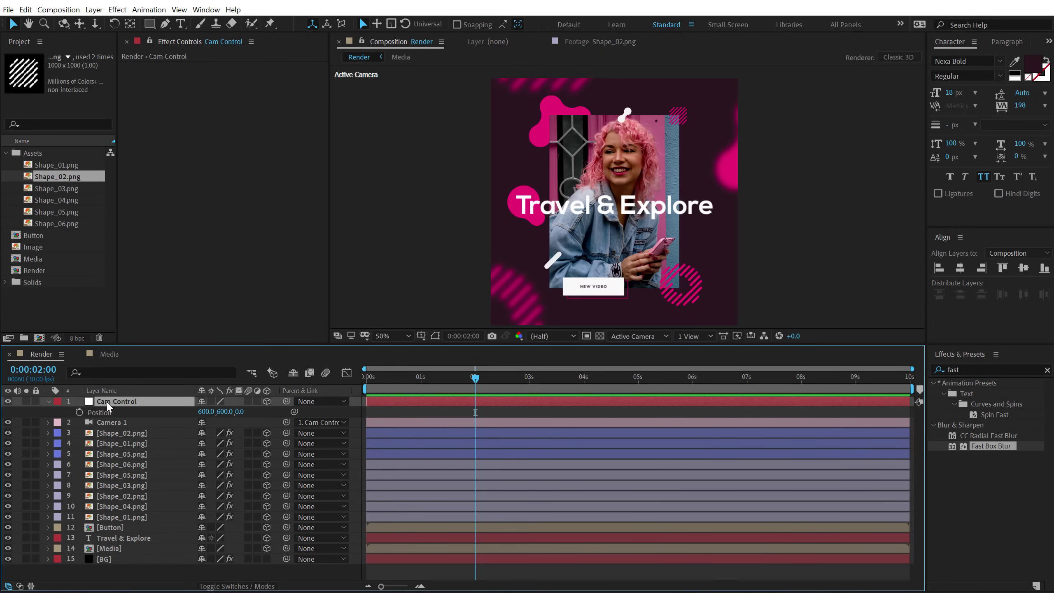
click(78, 412)
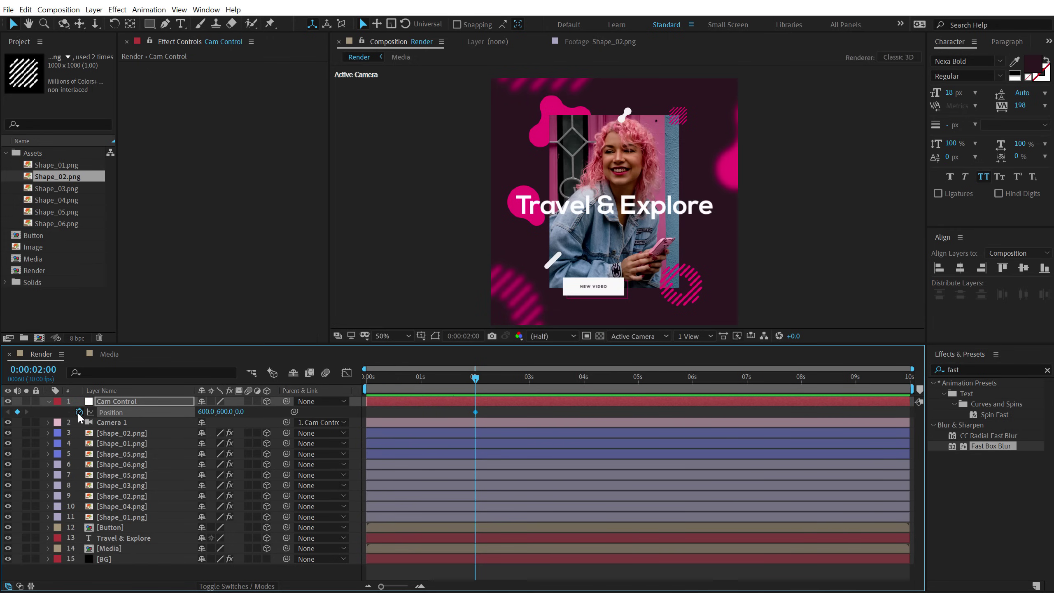
drag(460, 373, 410, 378)
click(370, 385)
click(223, 412)
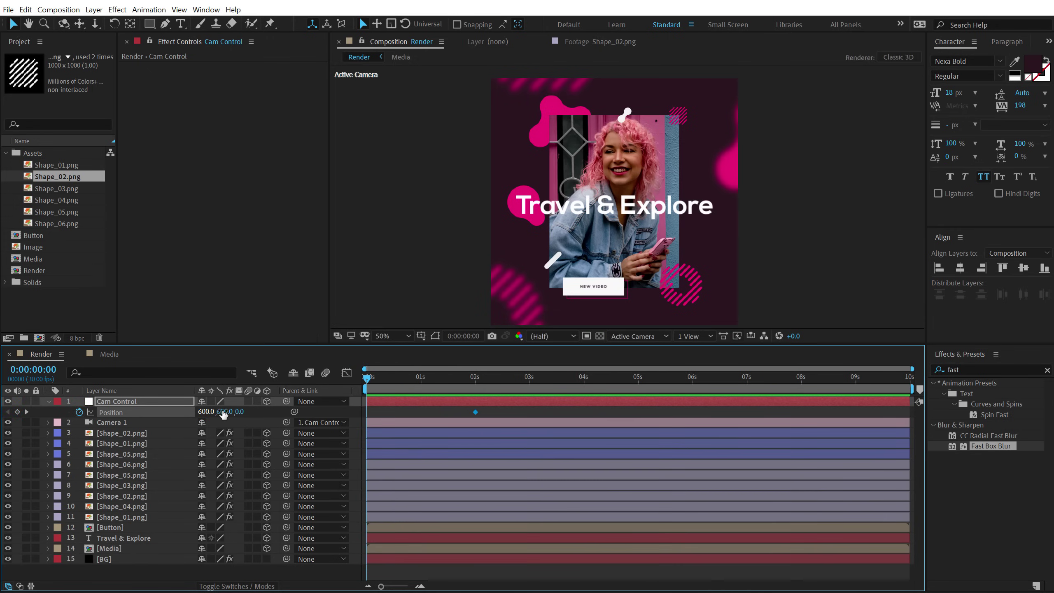
text(675)
key(Return)
mouse_move(246, 406)
mouse_down()
mouse_move(180, 413)
mouse_move(195, 414)
mouse_move(109, 439)
mouse_up()
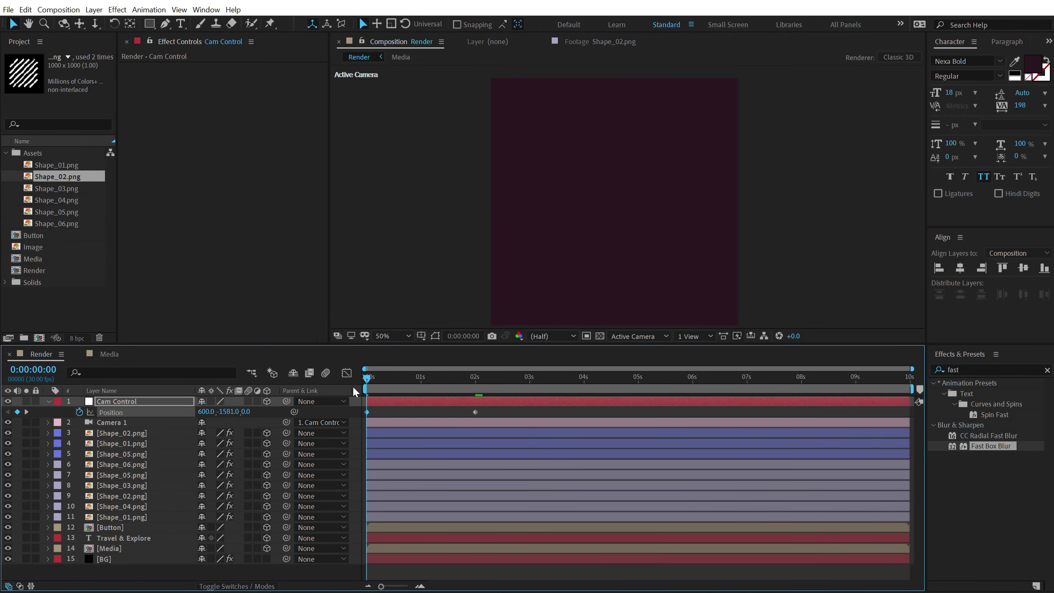
mouse_move(376, 376)
mouse_down()
mouse_move(457, 379)
mouse_move(404, 394)
mouse_move(490, 387)
mouse_up()
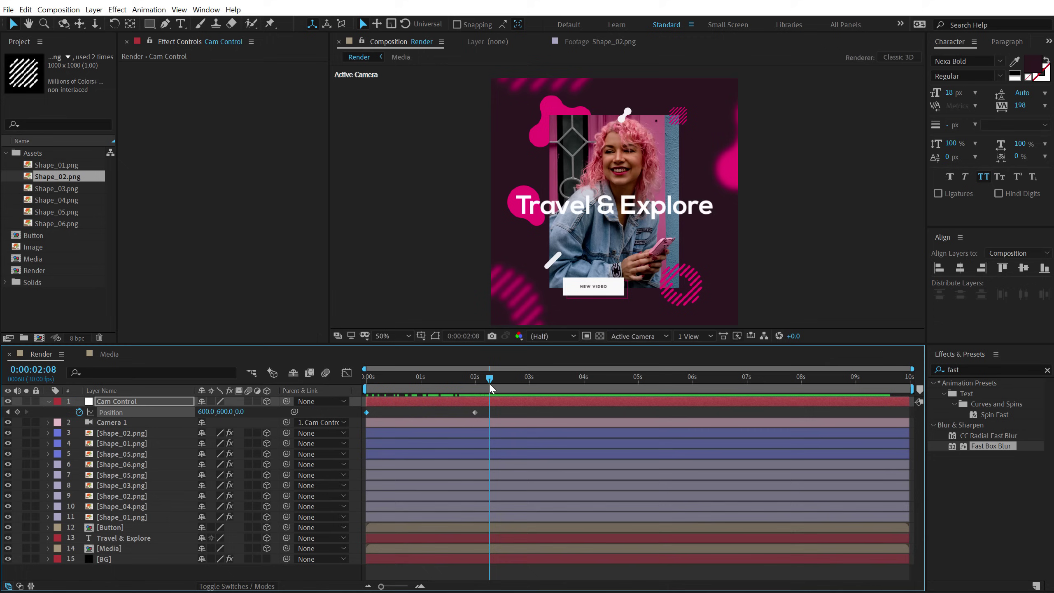
Apply Easy Ease to both Cam Control Position keyframes.
drag(365, 406, 479, 417)
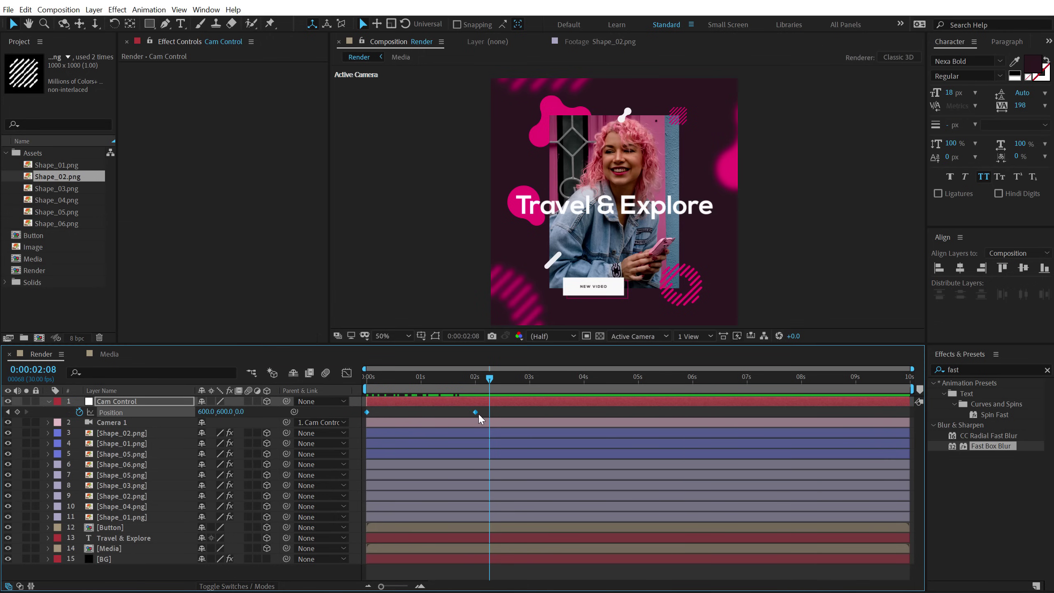
right_click(477, 414)
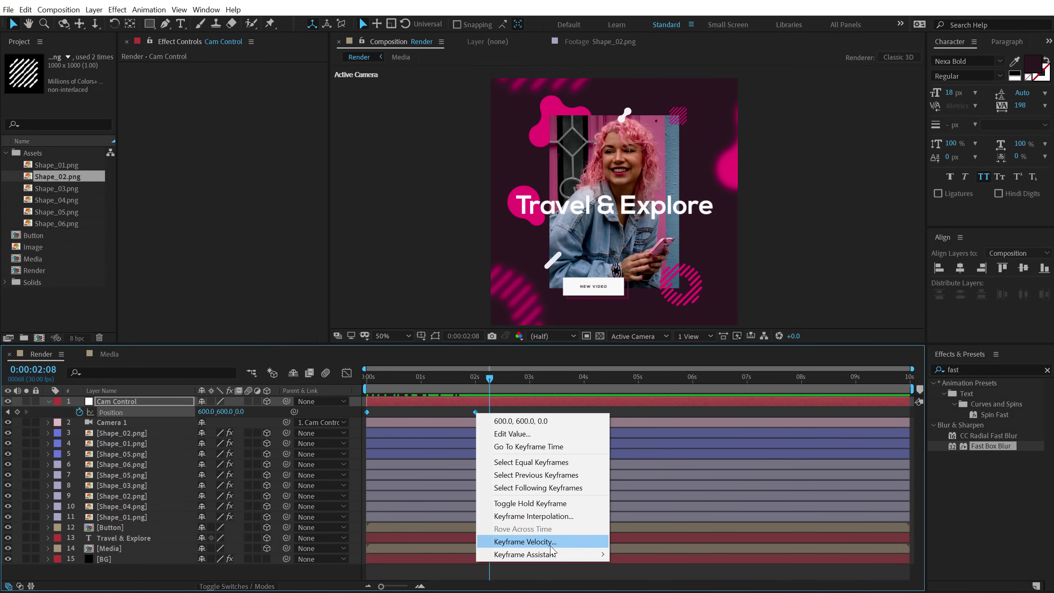
mouse_move(605, 556)
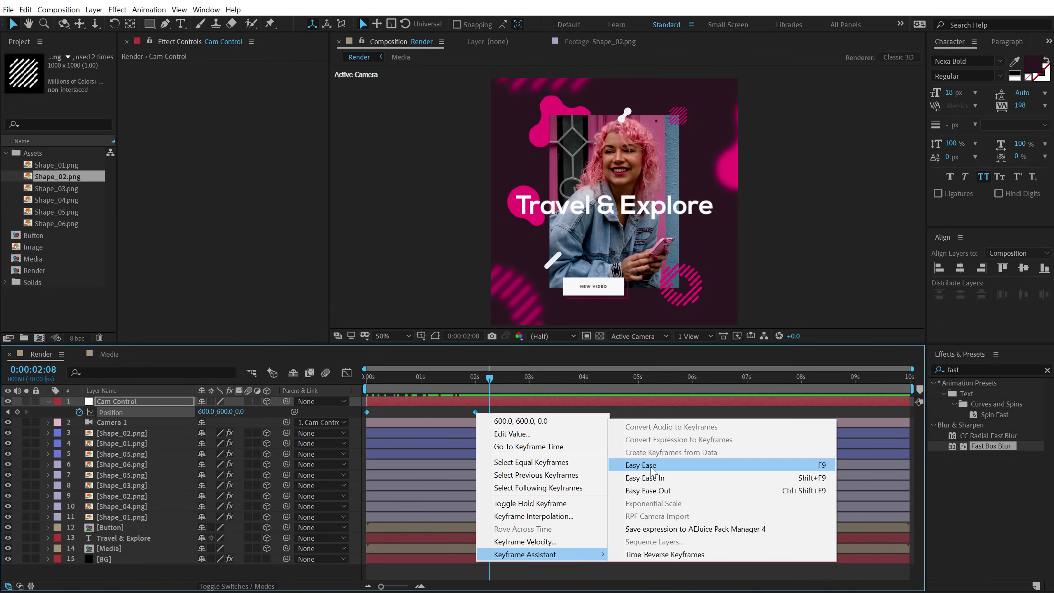
click(655, 466)
Increase the keyframe influence in the speed graph for a sharp speed peak, then preview the fly-in.
click(347, 373)
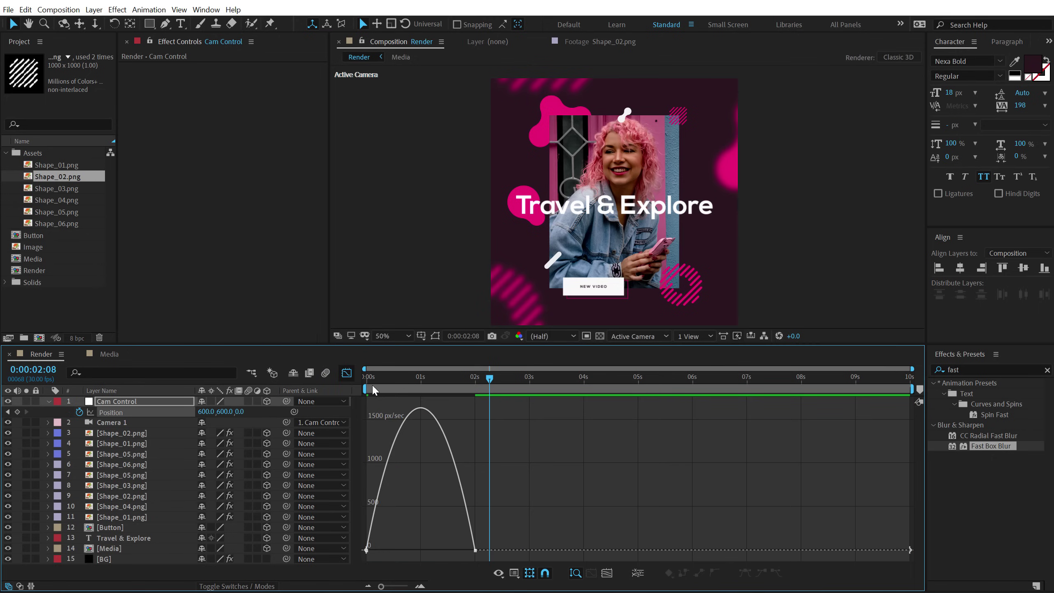
right_click(518, 446)
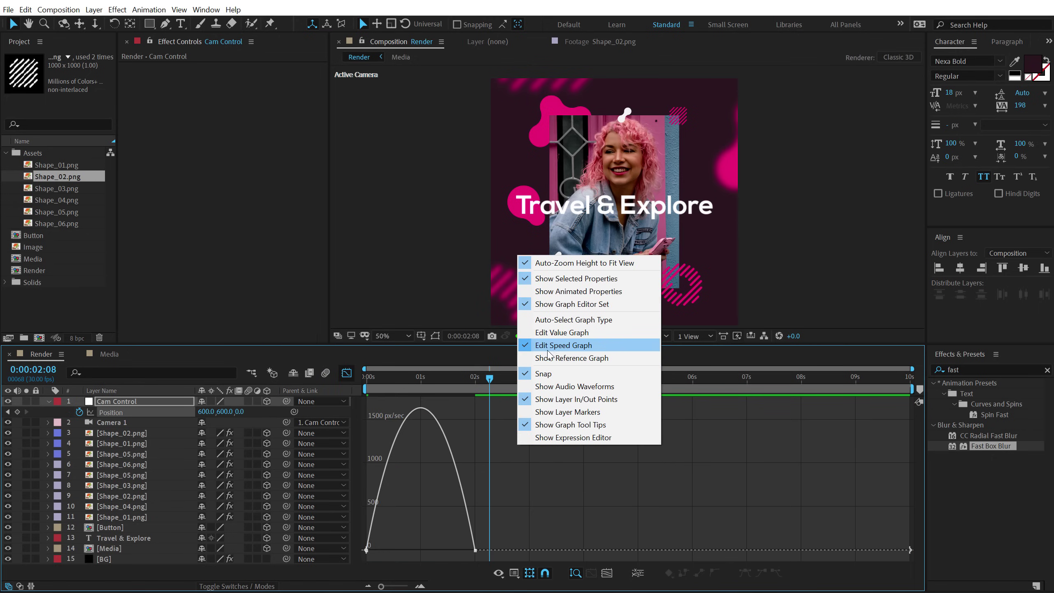
mouse_move(523, 510)
mouse_down()
mouse_move(445, 560)
mouse_move(379, 550)
mouse_move(435, 550)
mouse_up()
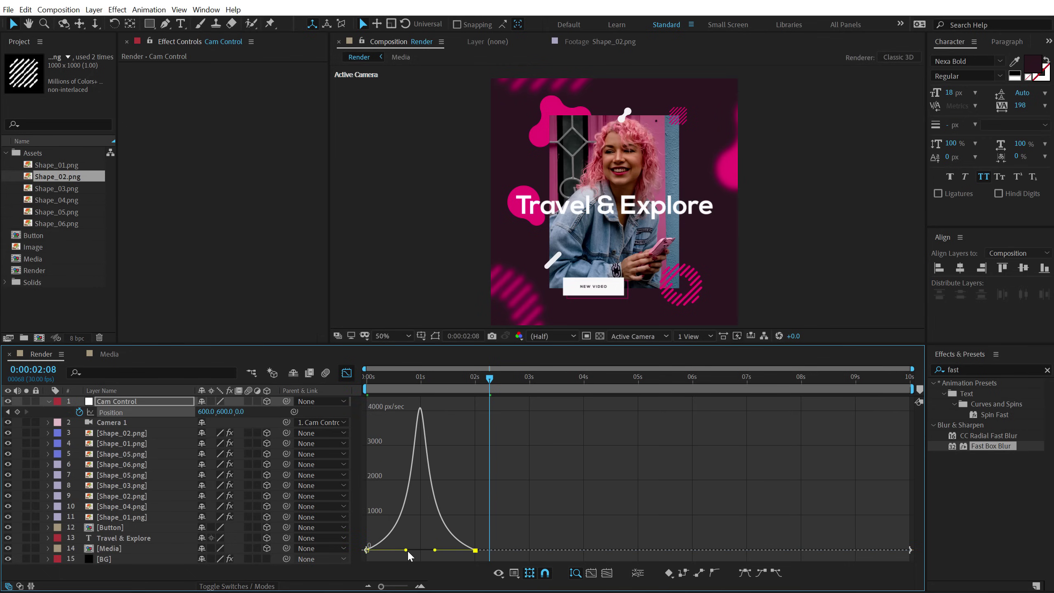
drag(406, 551, 427, 551)
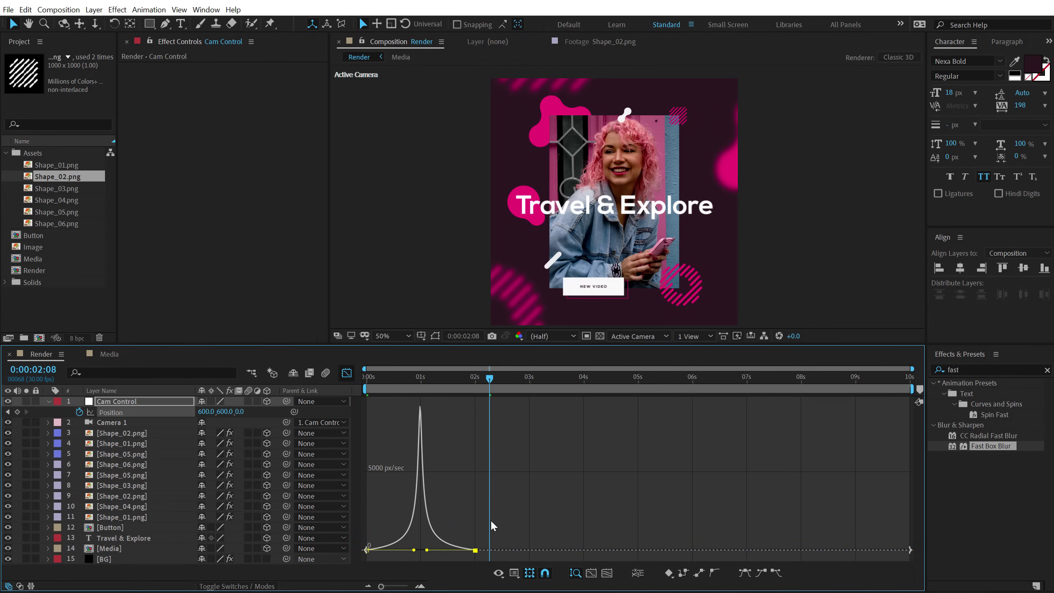
key(Home)
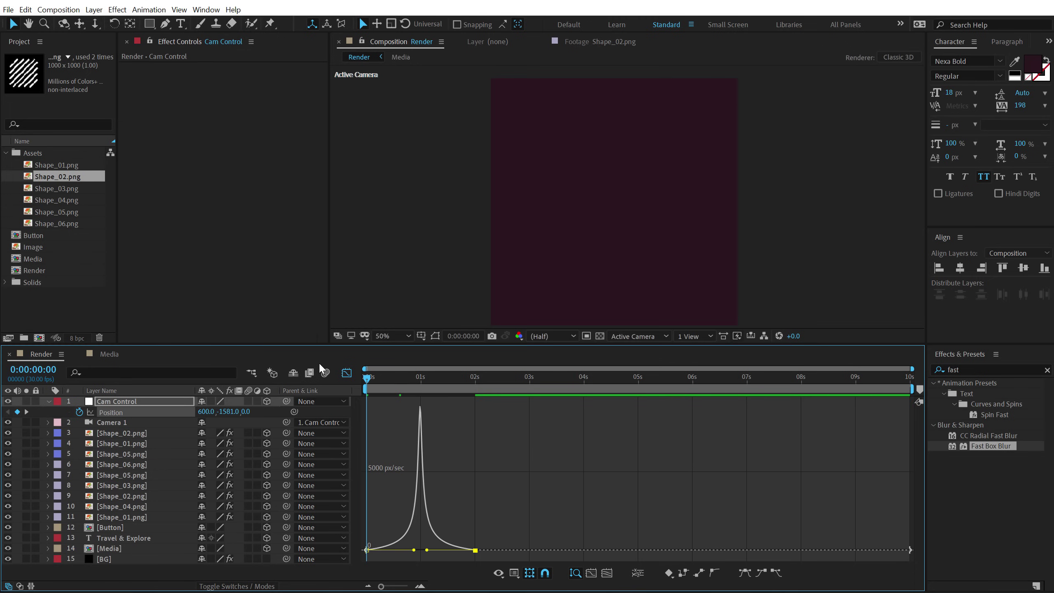
key(space)
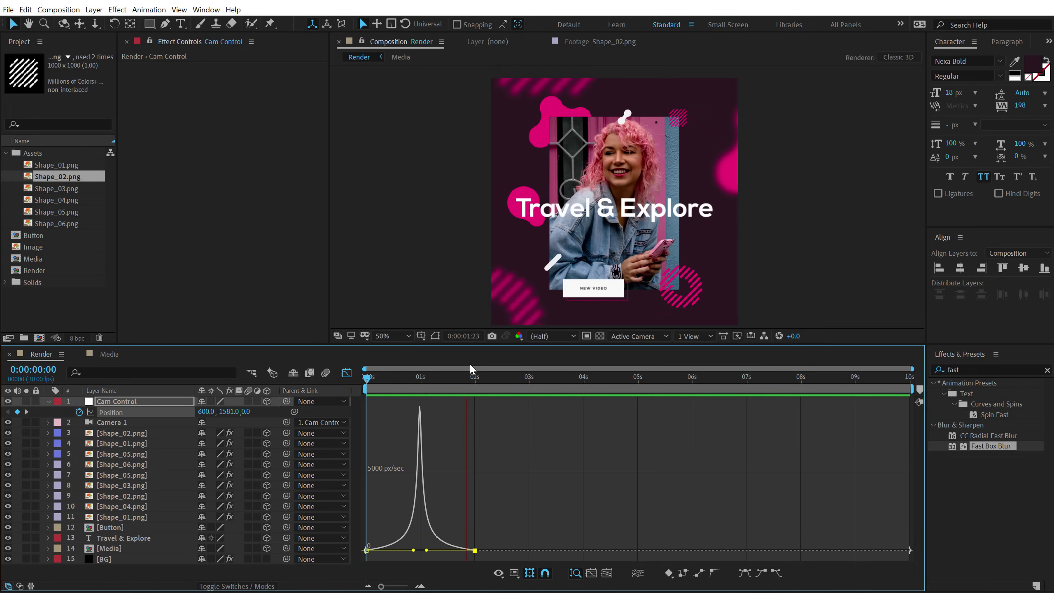
key(space)
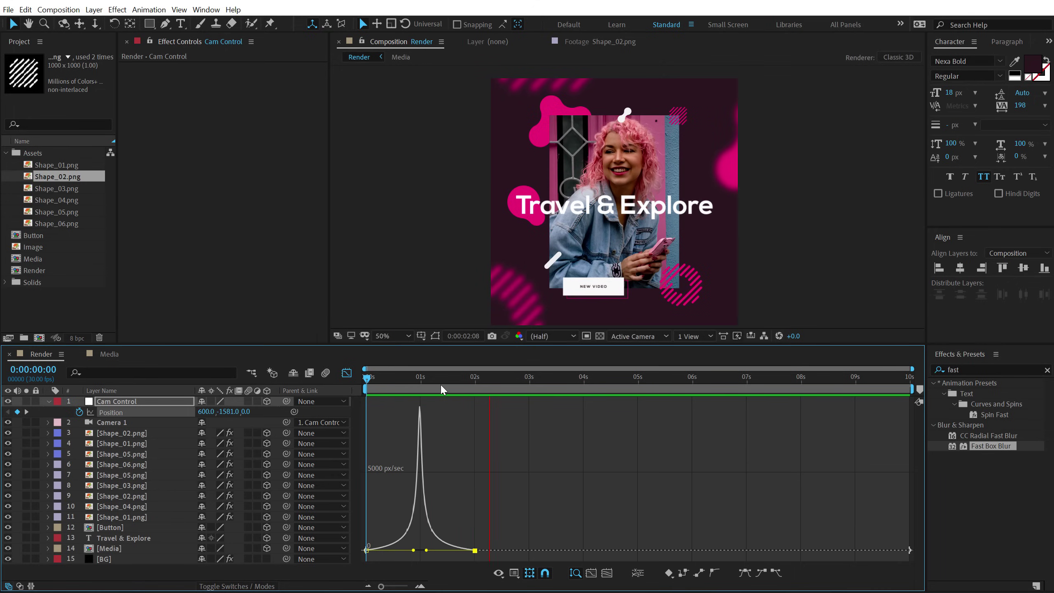
click(414, 377)
Add a new null layer to the Render composition and rename it Zoom.
click(347, 374)
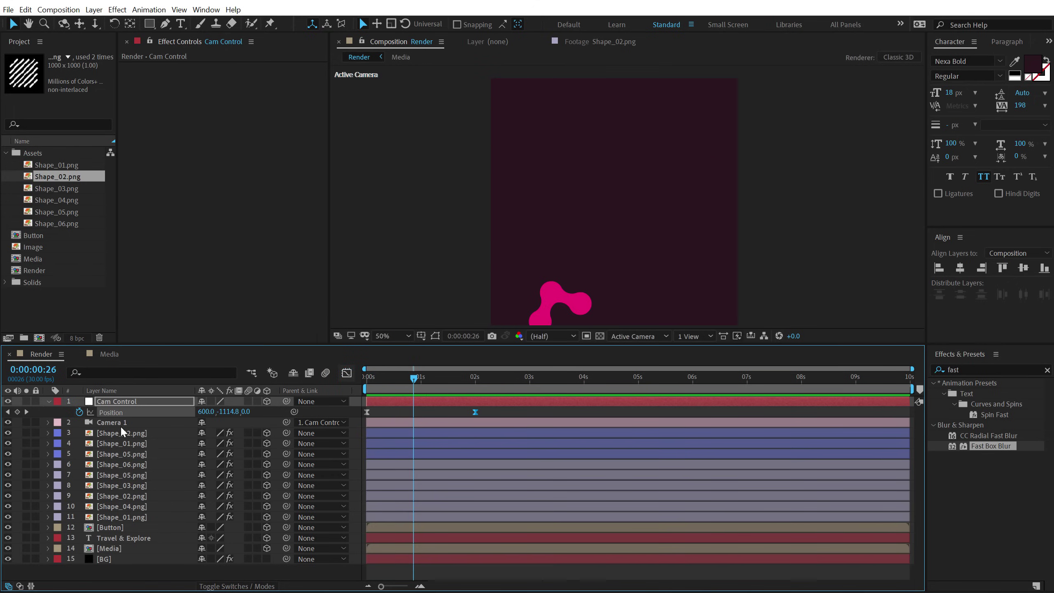
click(47, 401)
right_click(133, 561)
mouse_move(220, 448)
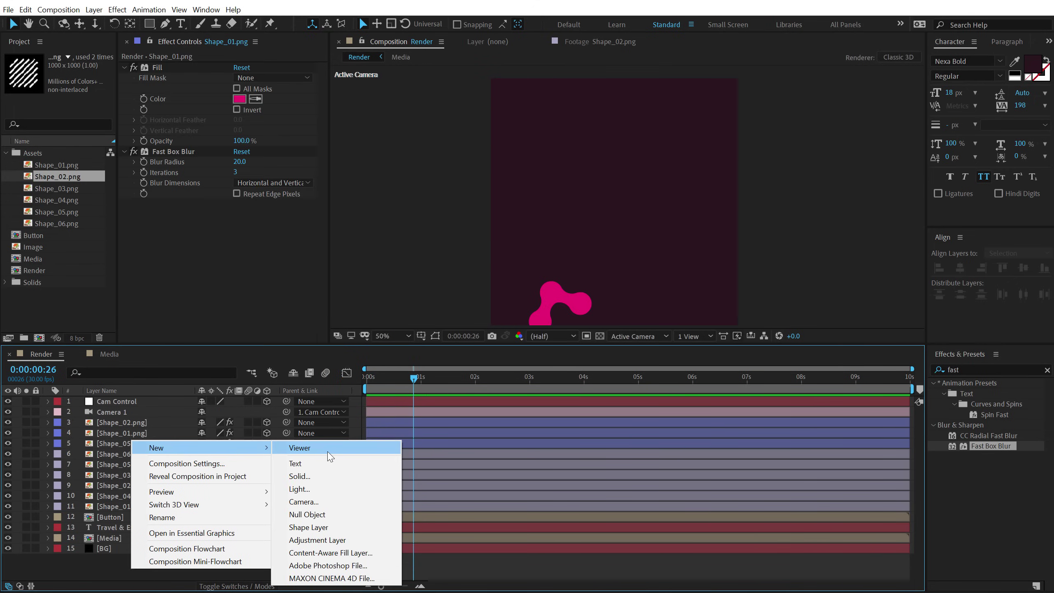
click(307, 513)
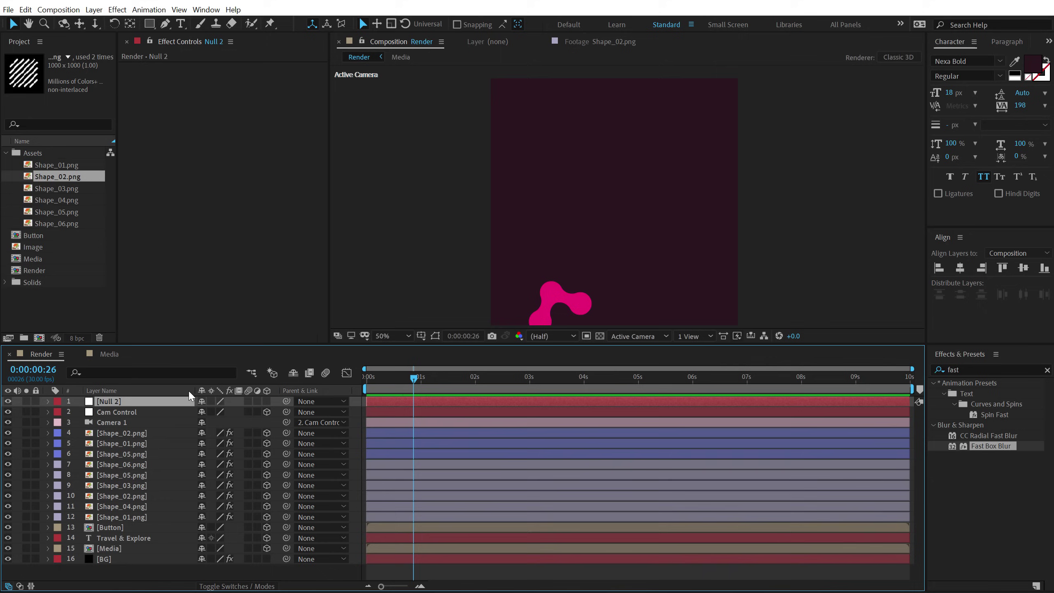
key(Return)
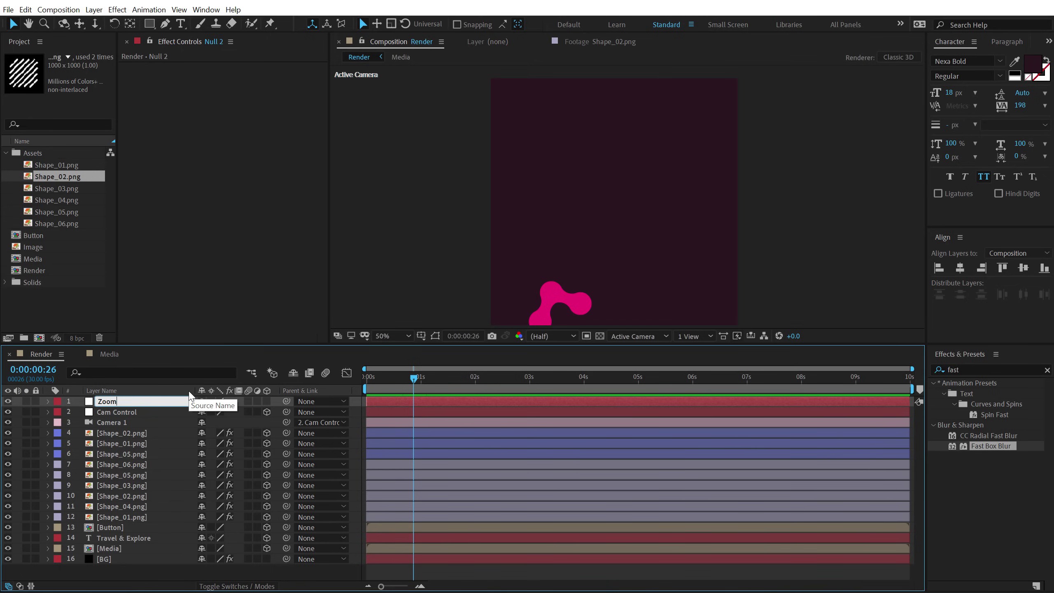
key(Return)
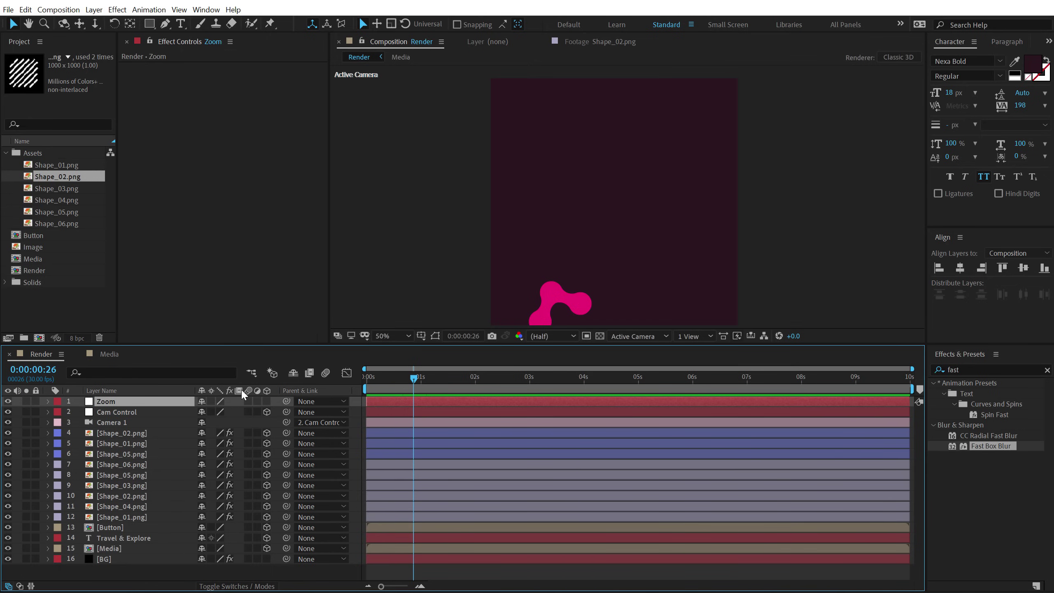
Centre the Zoom null's anchor point and position in the composition, and make it 3D.
click(434, 335)
click(123, 399)
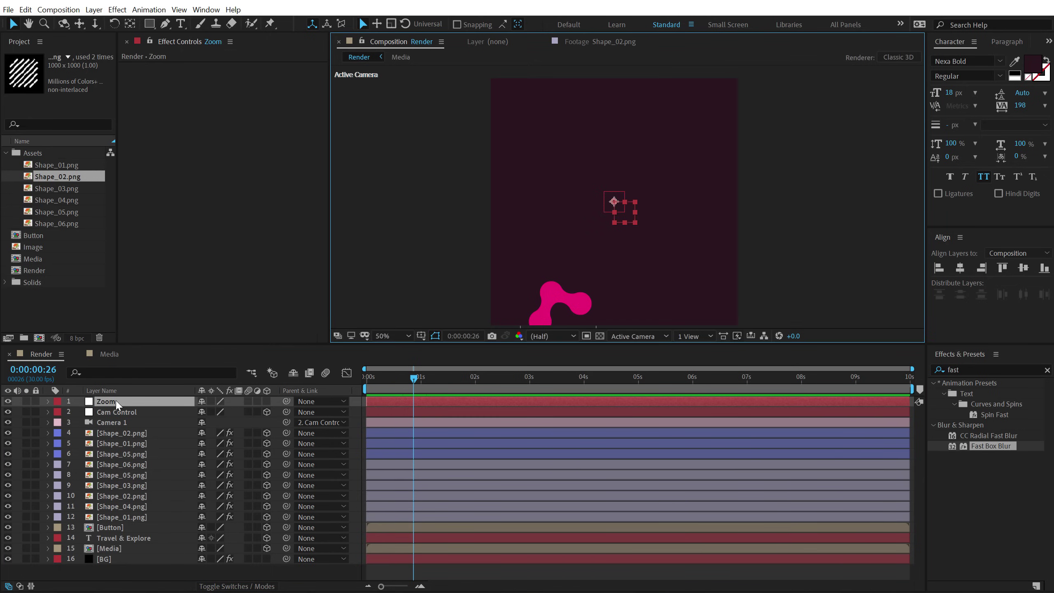
double_click(130, 23)
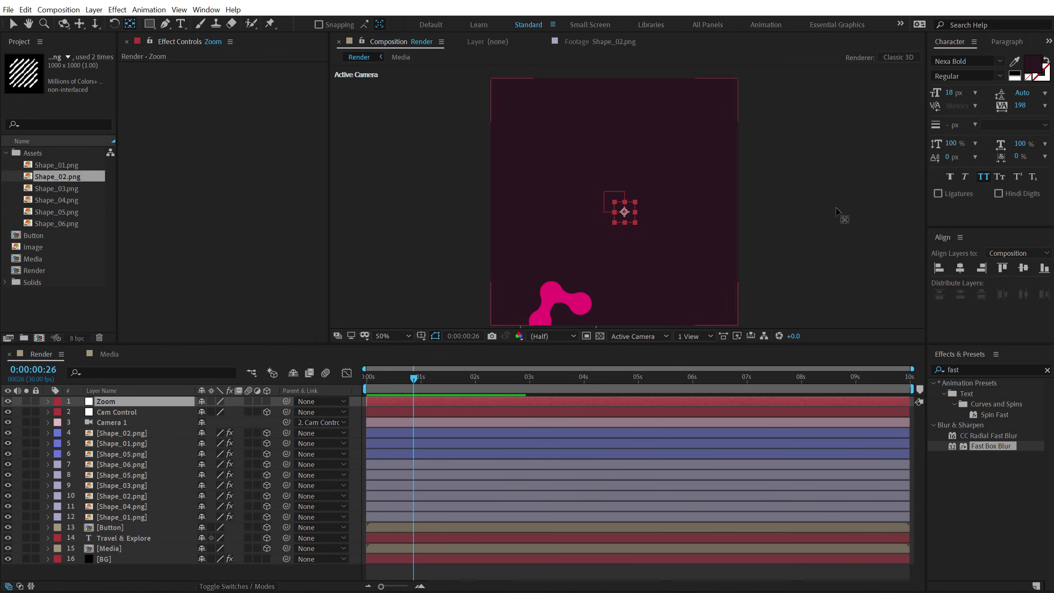
click(961, 269)
click(1024, 268)
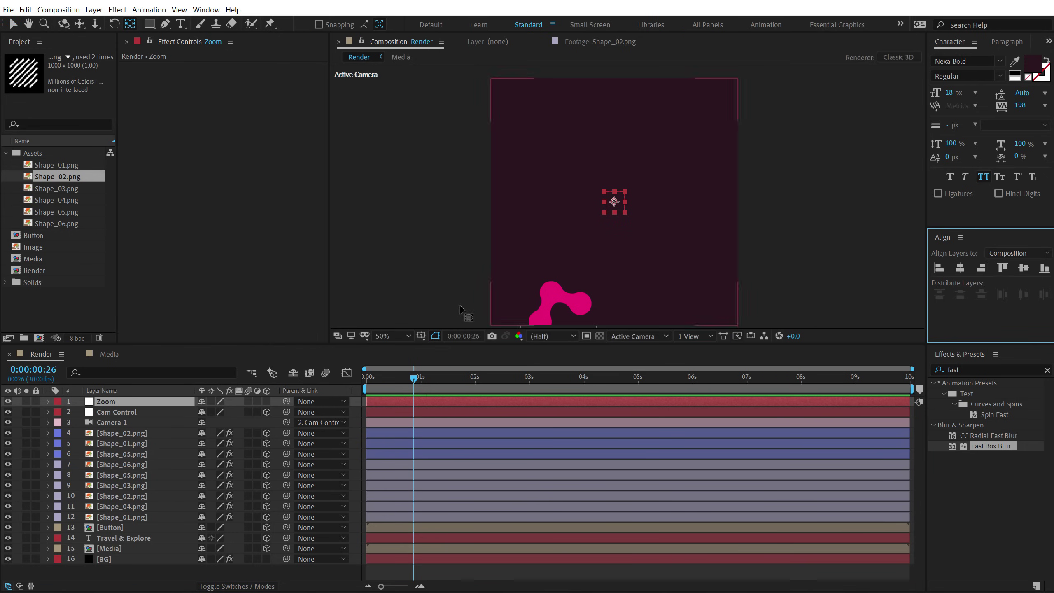
drag(414, 379, 479, 379)
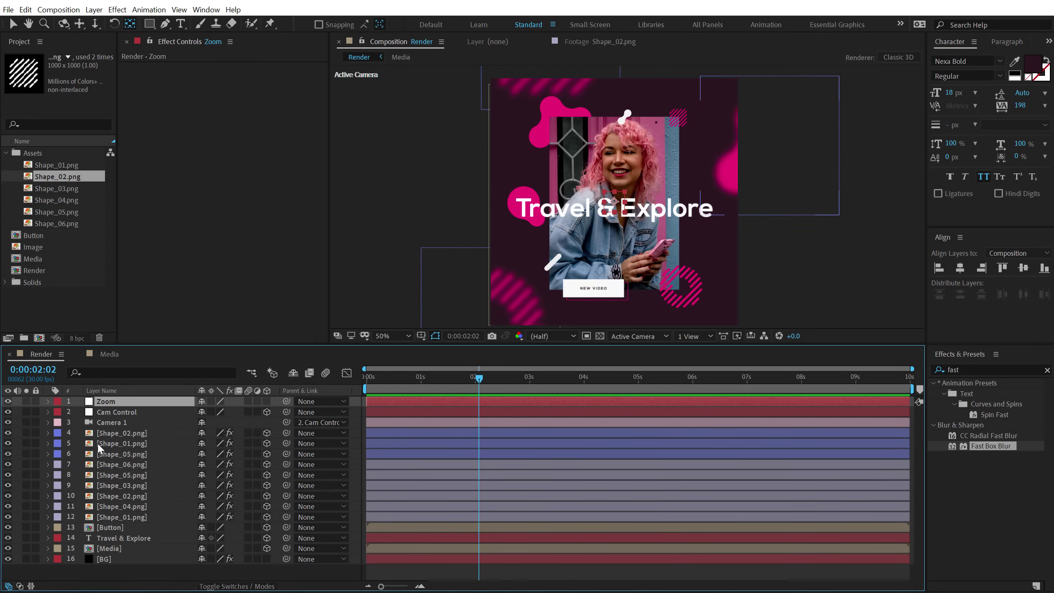
click(267, 401)
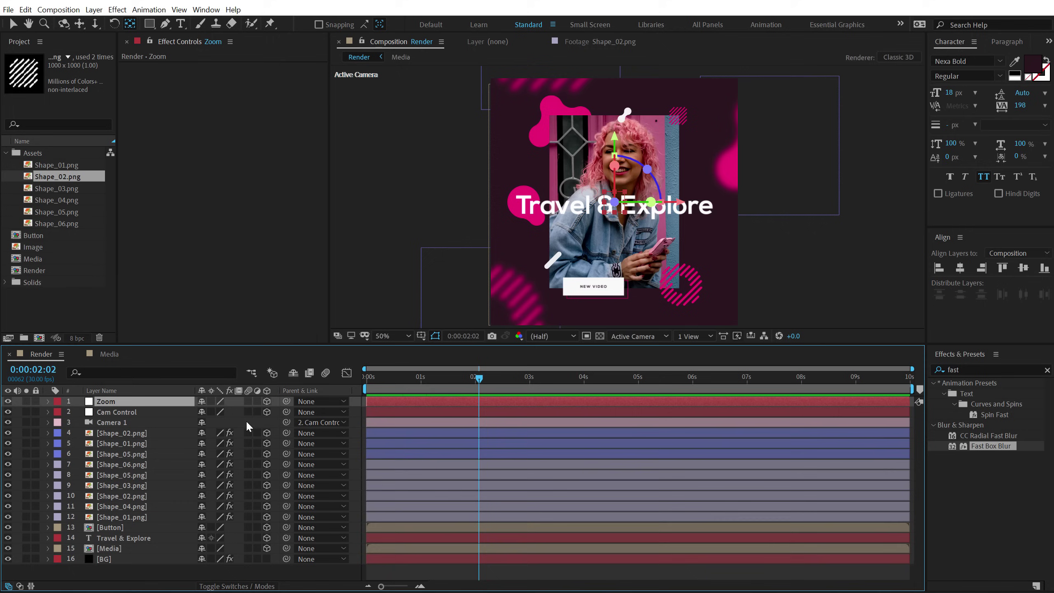
Parent the Cam Control layer to the Zoom null and show Zoom's Scale property.
click(117, 411)
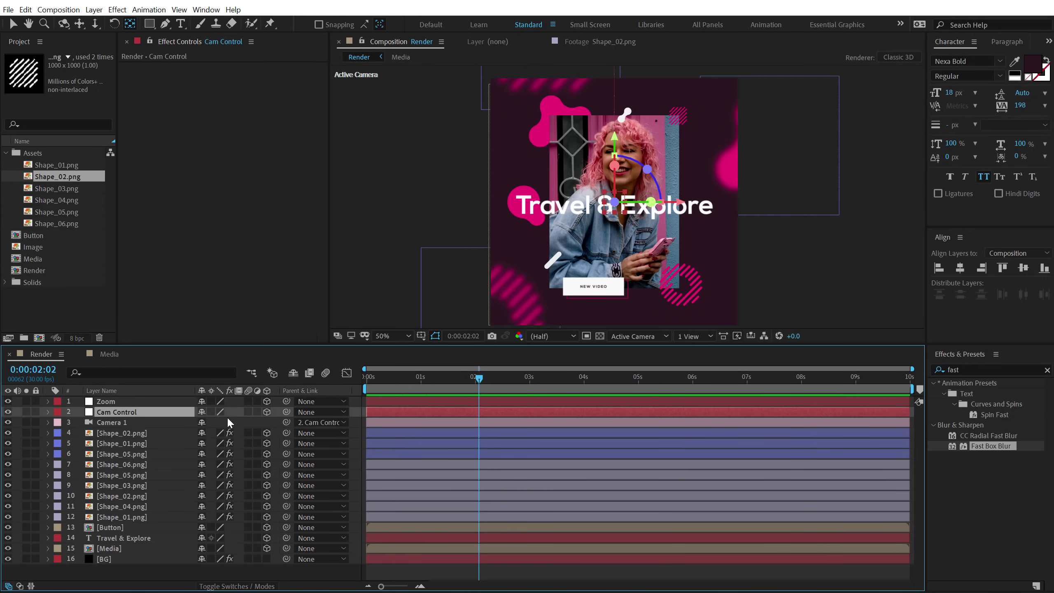
click(580, 377)
drag(286, 411, 116, 406)
click(107, 402)
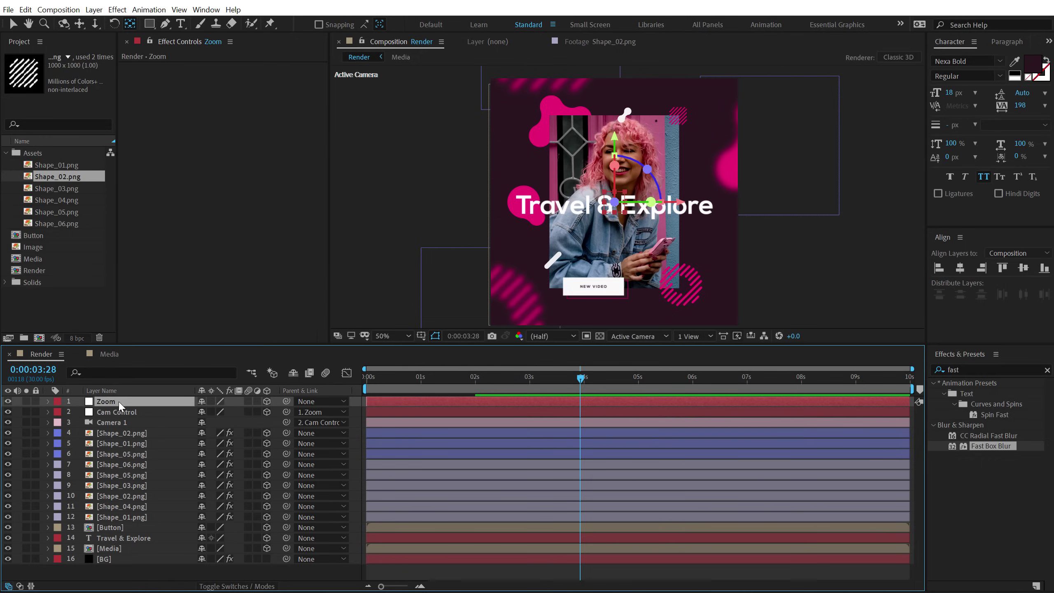
key(s)
drag(476, 380, 421, 382)
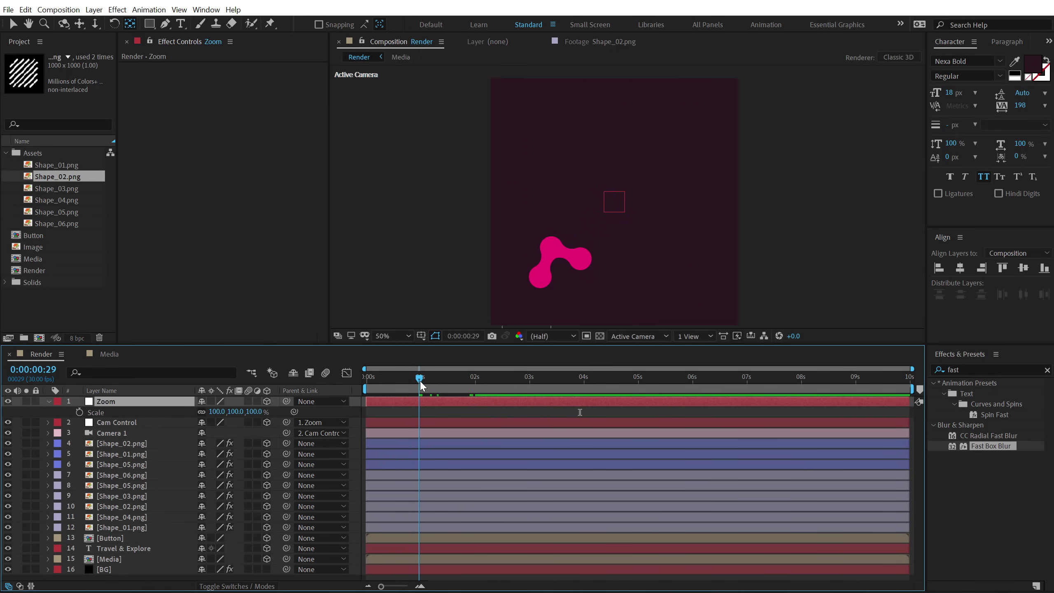
Keyframe Zoom's Scale at 100% at 1 s, shrinking to 93% at the final frame, then preview.
click(78, 412)
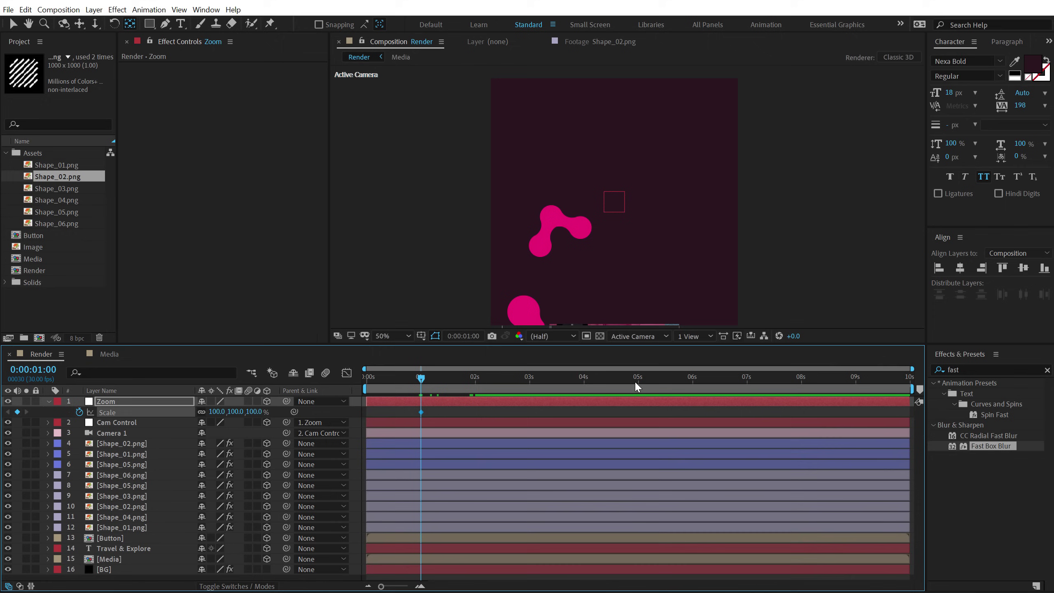
click(903, 379)
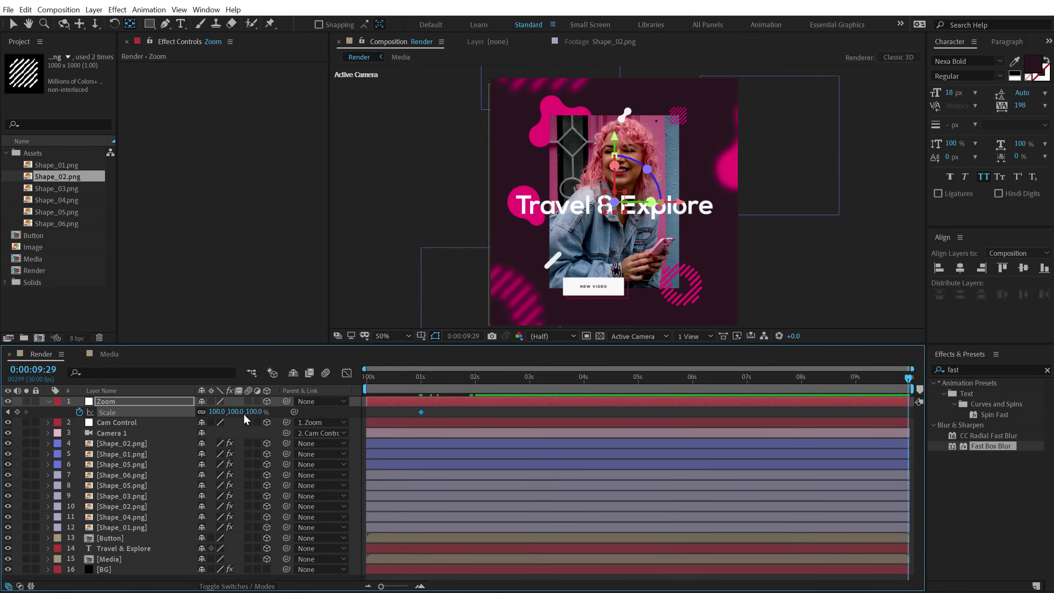
drag(255, 417, 251, 411)
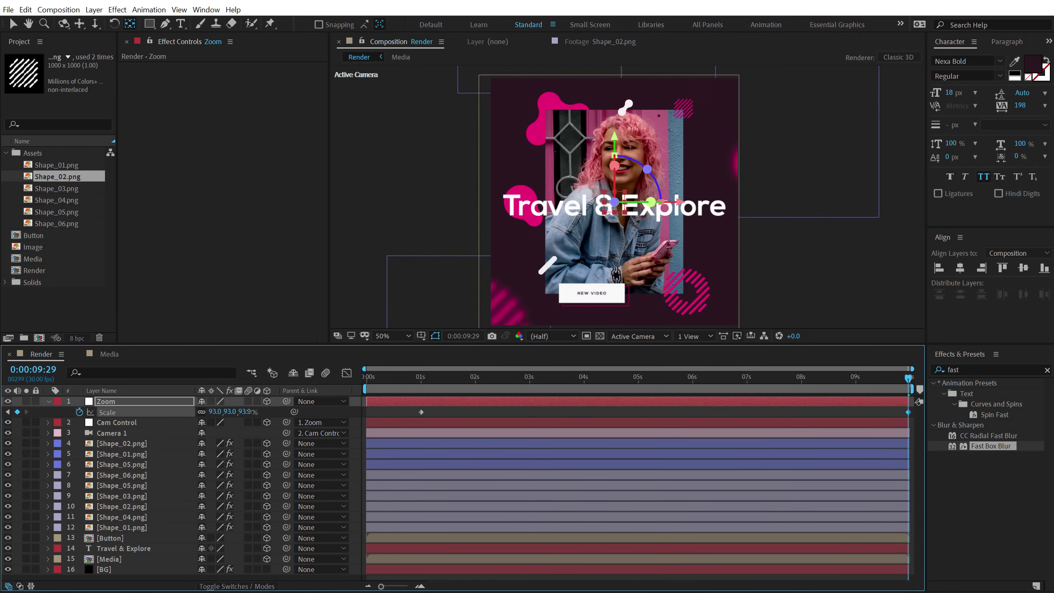
click(413, 378)
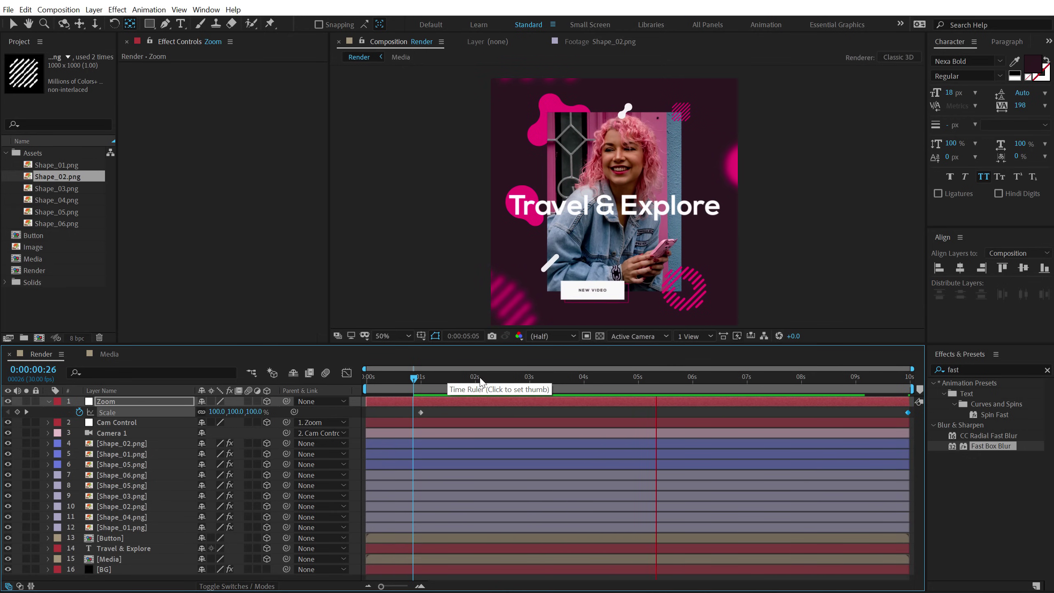
click(600, 379)
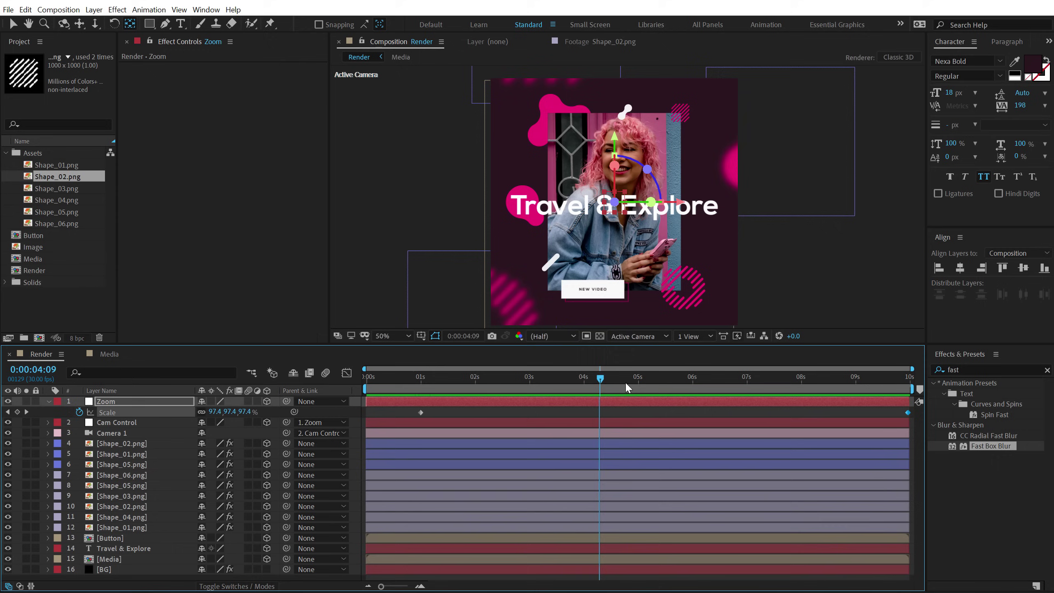
click(640, 386)
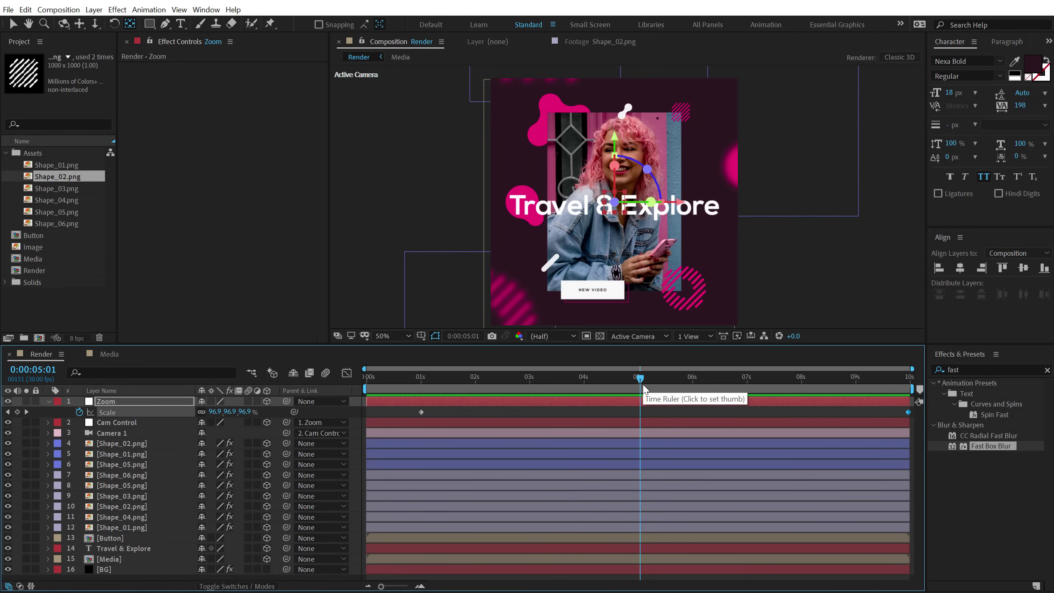
Drive the Zoom null's Position with a wiggle(1.5,5) expression and preview from the start.
click(117, 402)
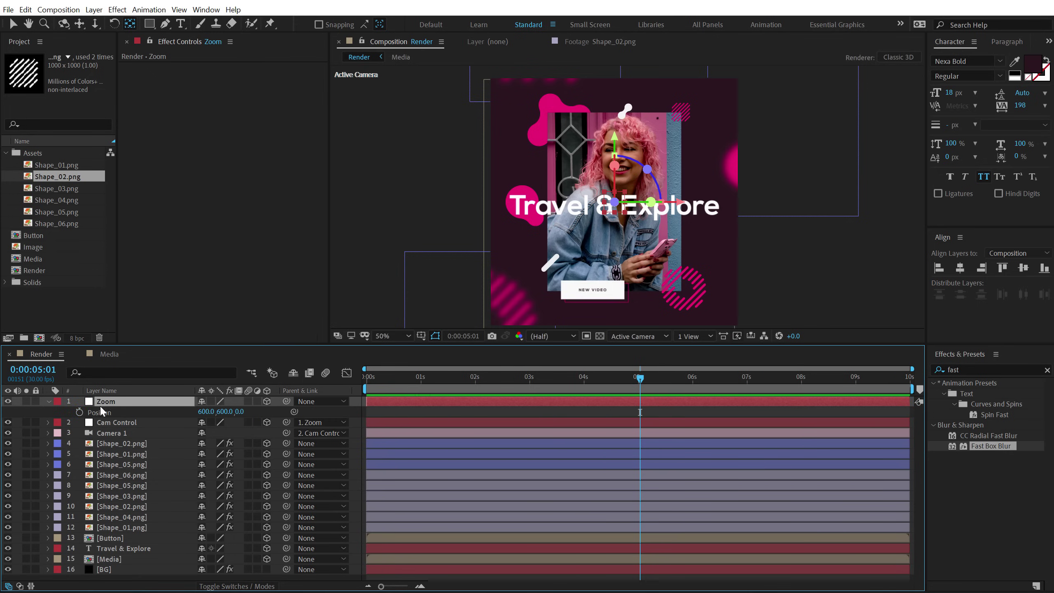
alt+click(81, 415)
text(wiggle)
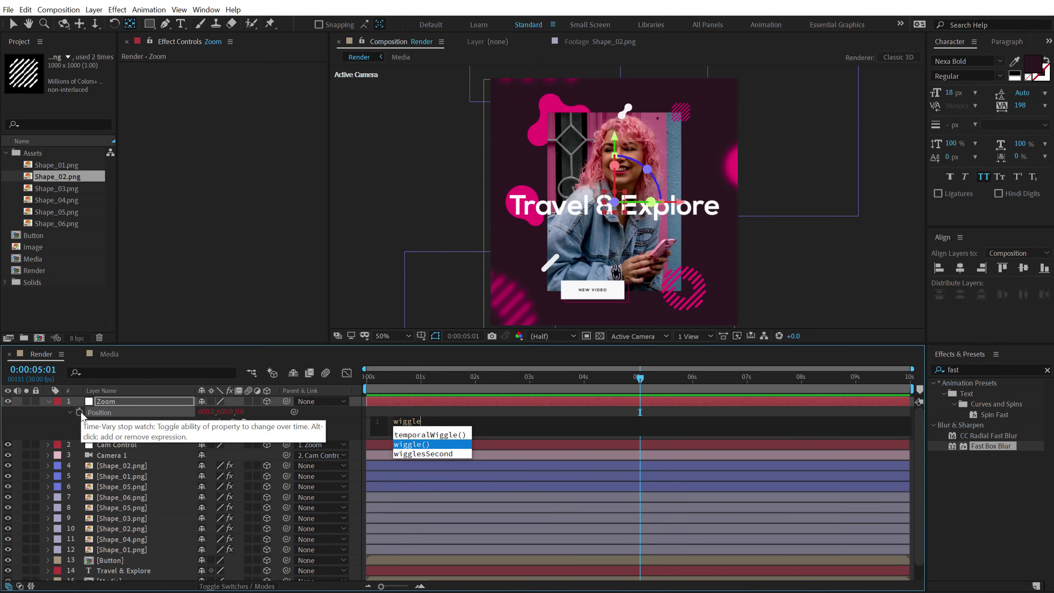
key(Return)
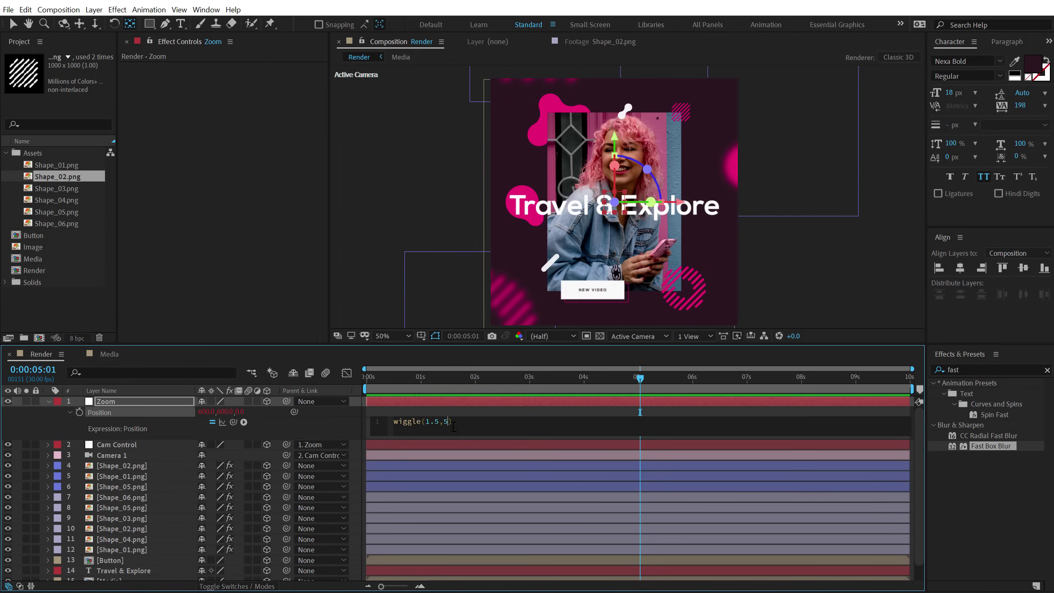
click(461, 400)
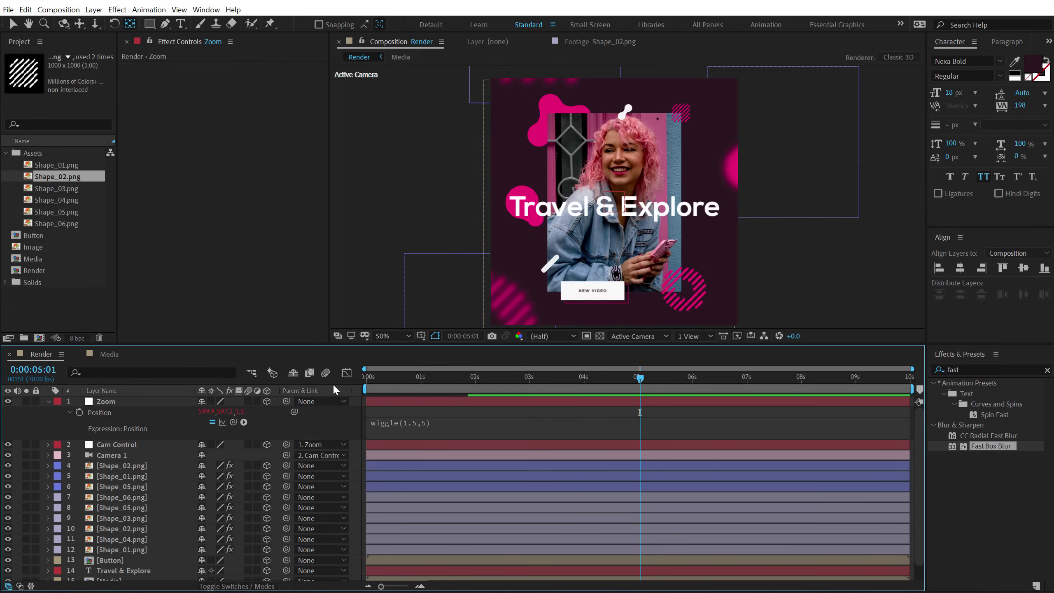
key(Home)
key(space)
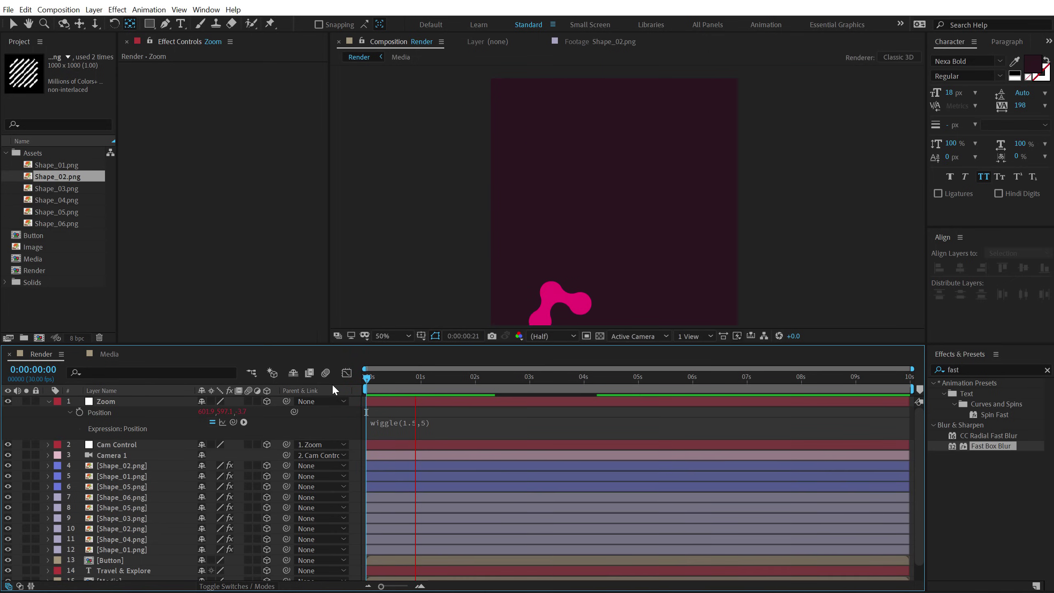
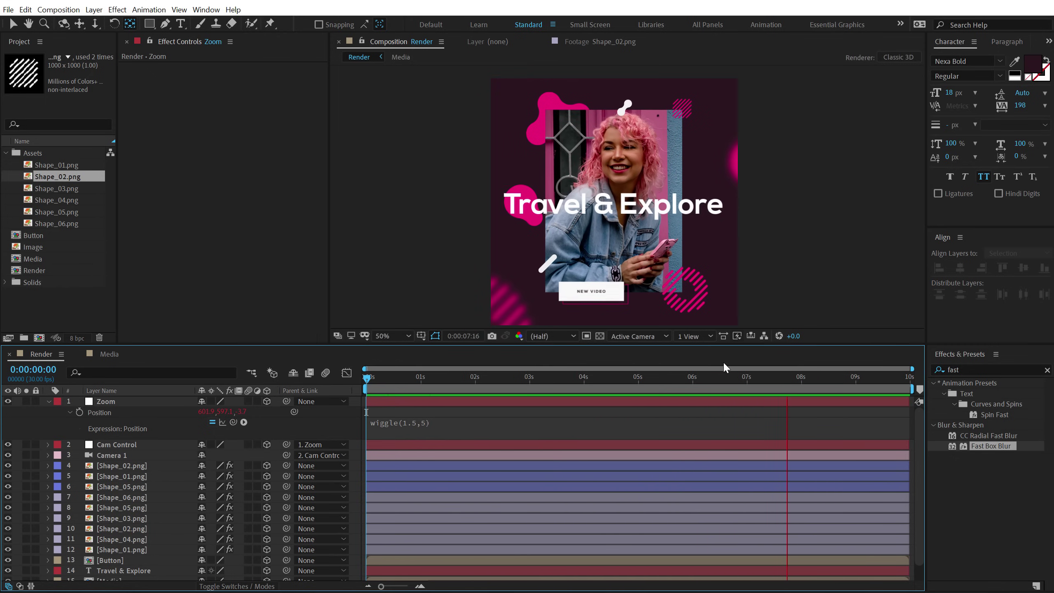
Keyframe Cam Control's Position from 8 seconds to the last frame, raising Y to push the scene out.
drag(705, 377, 801, 378)
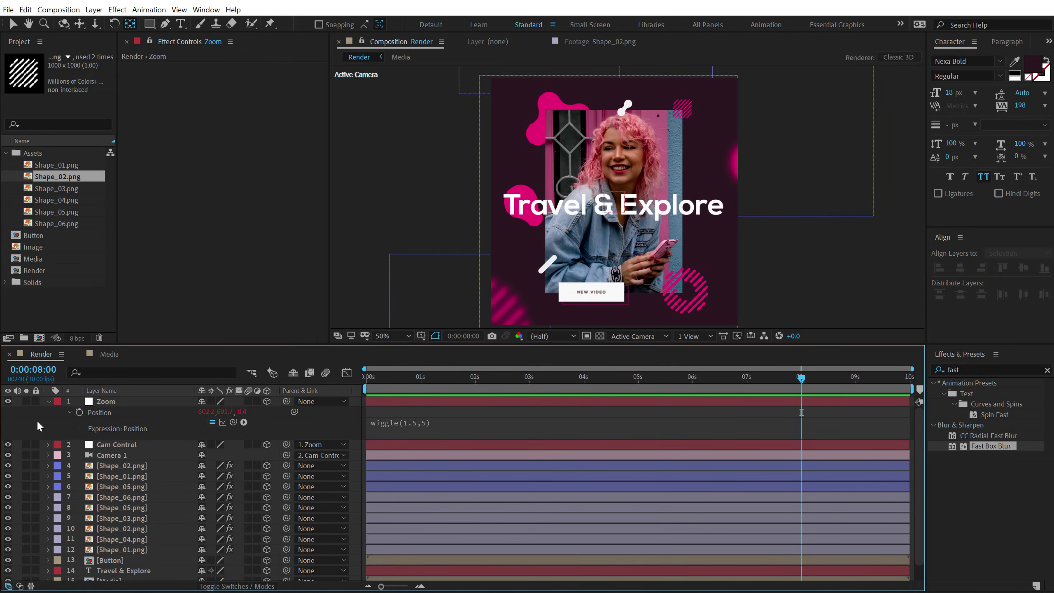
click(111, 442)
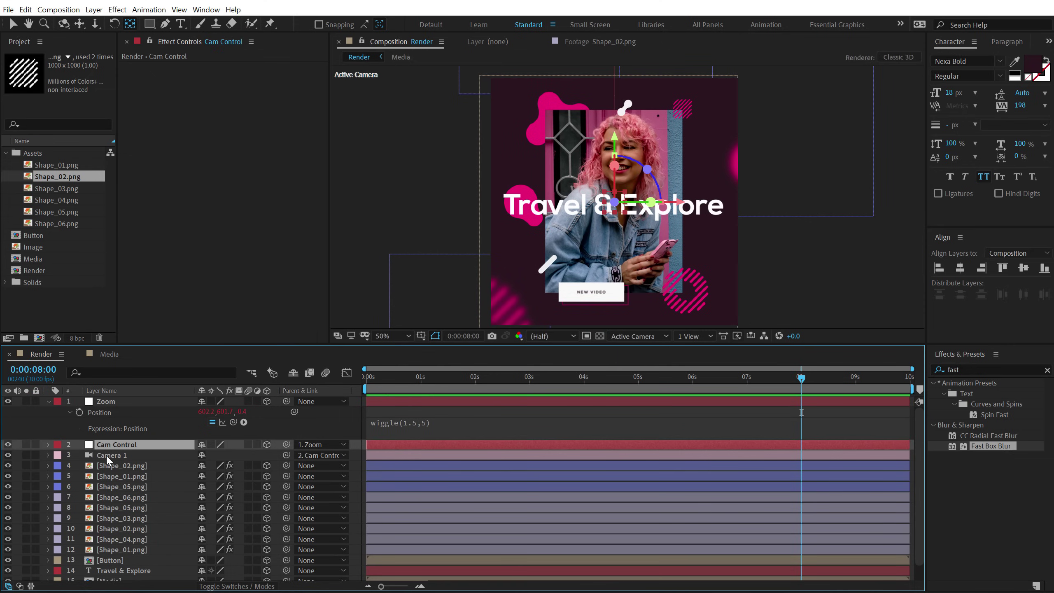
key(p)
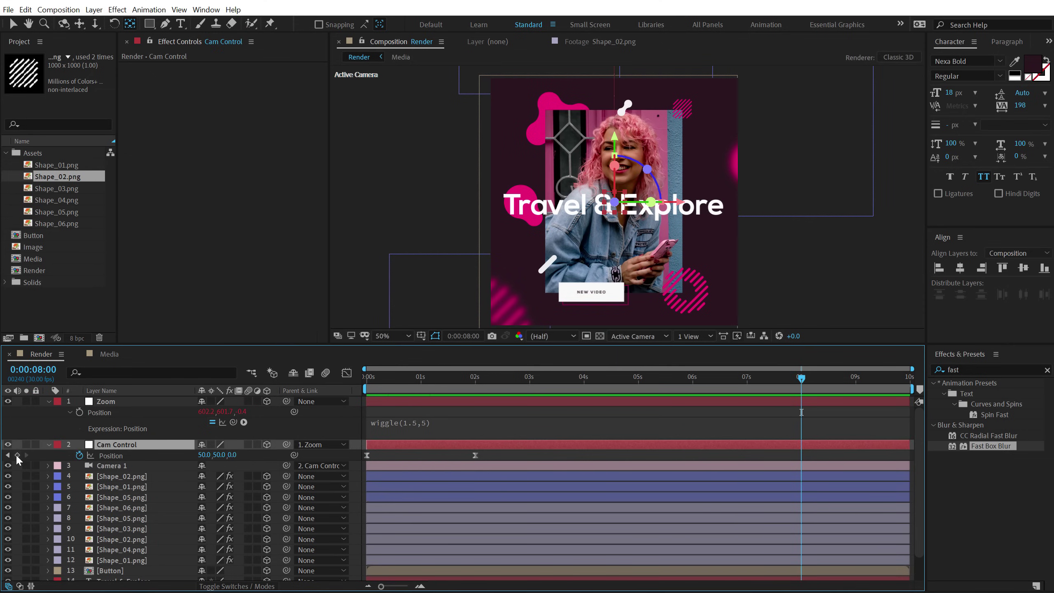
click(17, 455)
drag(810, 378, 911, 378)
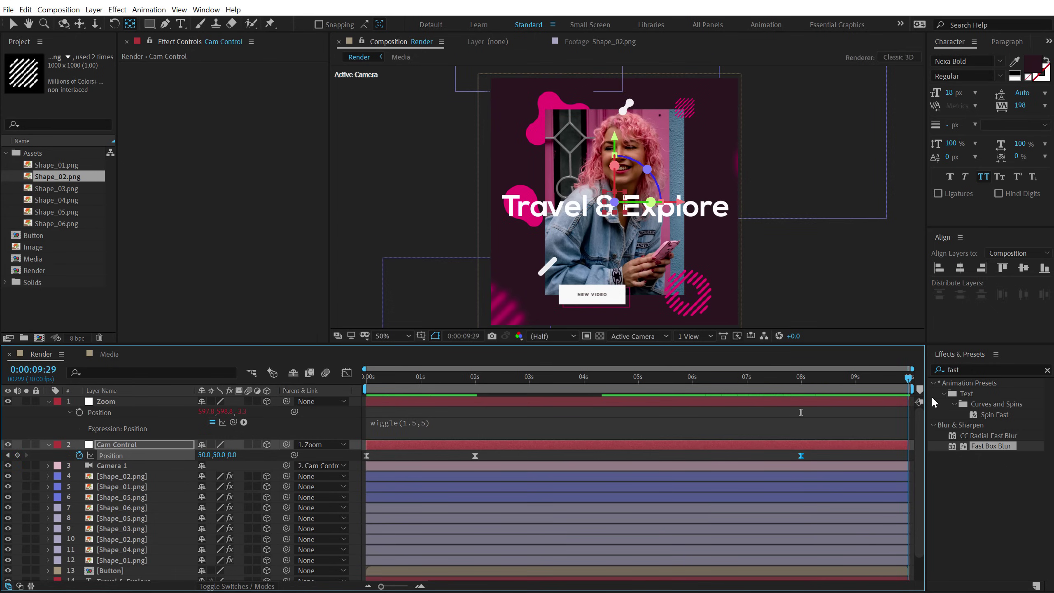
mouse_move(217, 455)
mouse_down()
mouse_move(576, 431)
mouse_move(872, 431)
mouse_up()
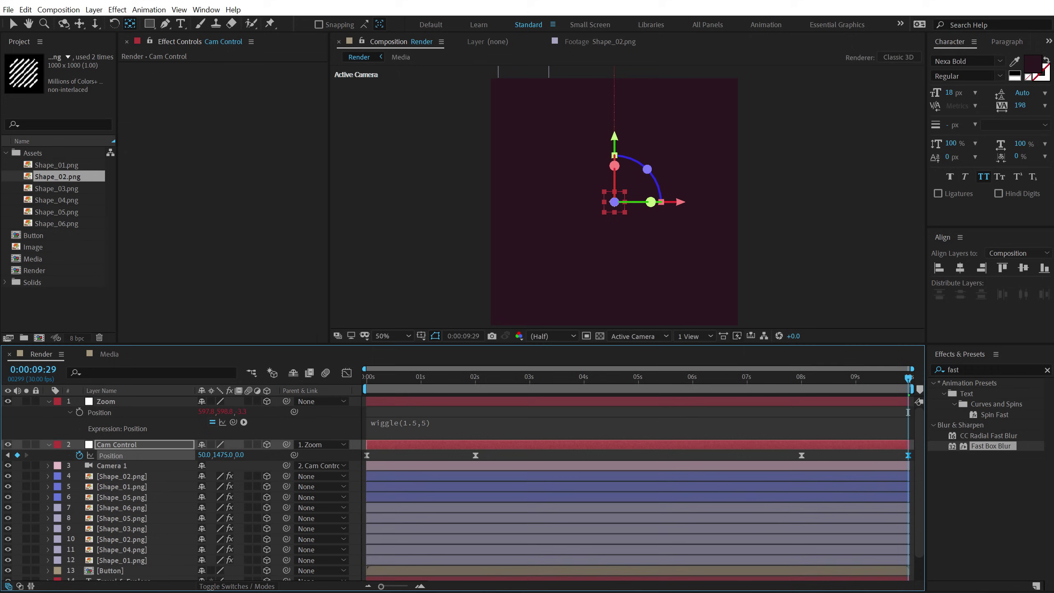
Preview the exit move from 8 seconds and show both Position keyframes' speed curve.
click(803, 379)
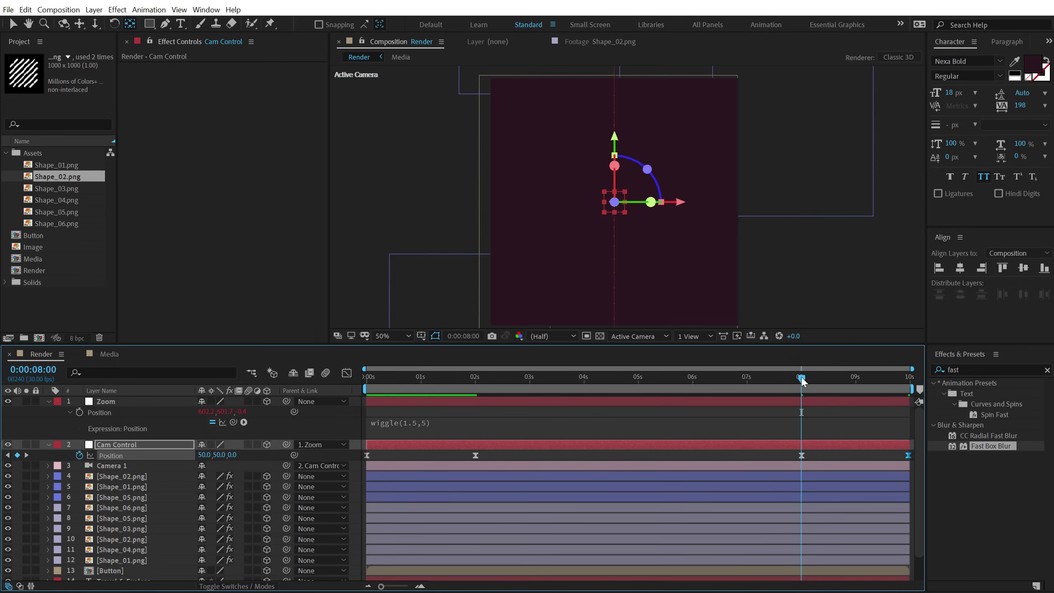
key(space)
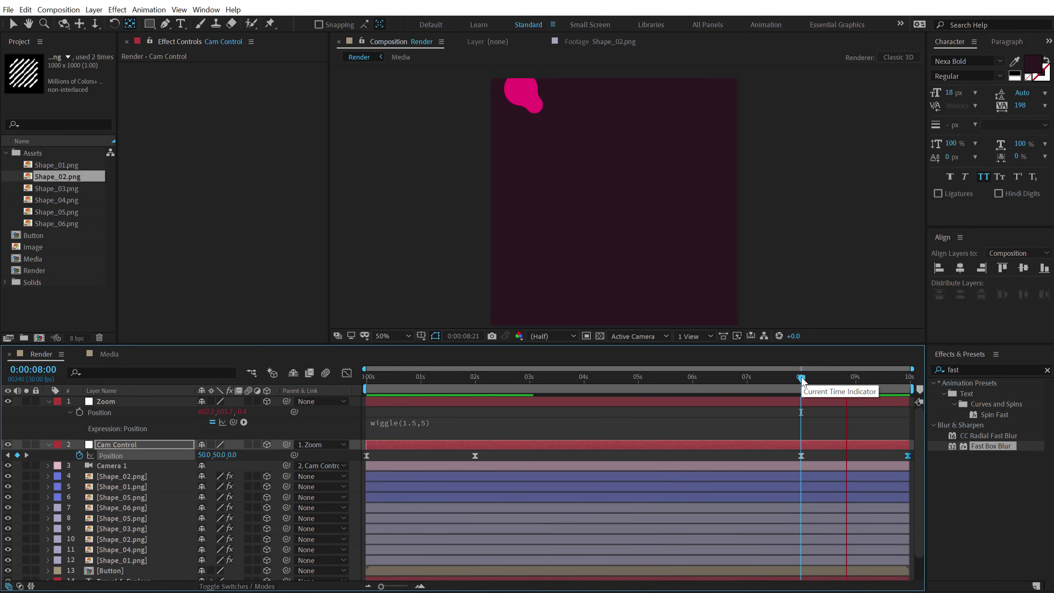
key(Page_Up)
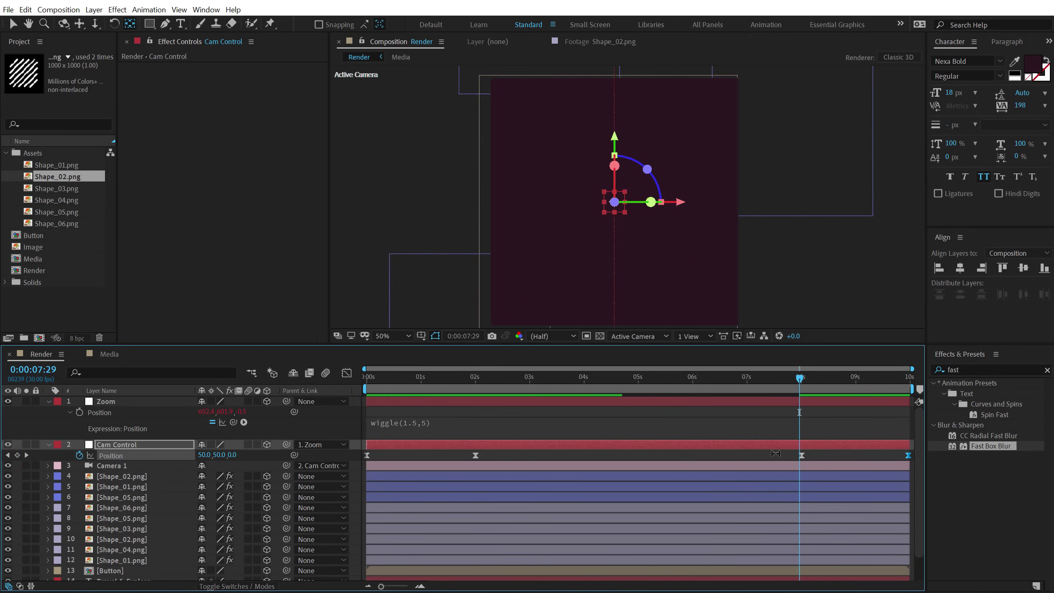
drag(775, 453, 910, 462)
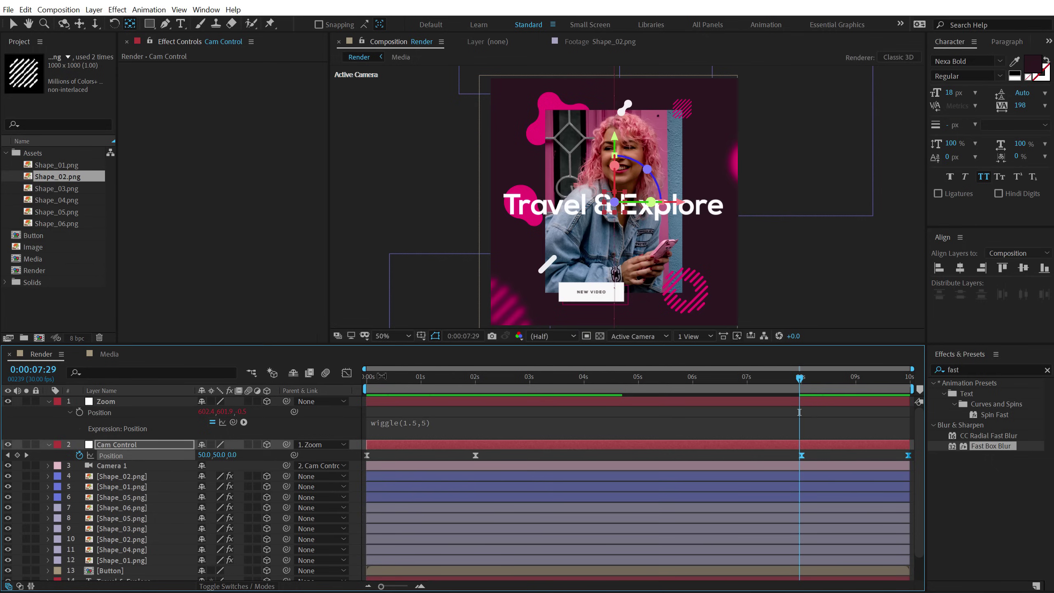
click(347, 373)
Sharpen the easing of the exit keyframe in the speed graph, then close the graph.
alt+scroll(881, 488, up, 3)
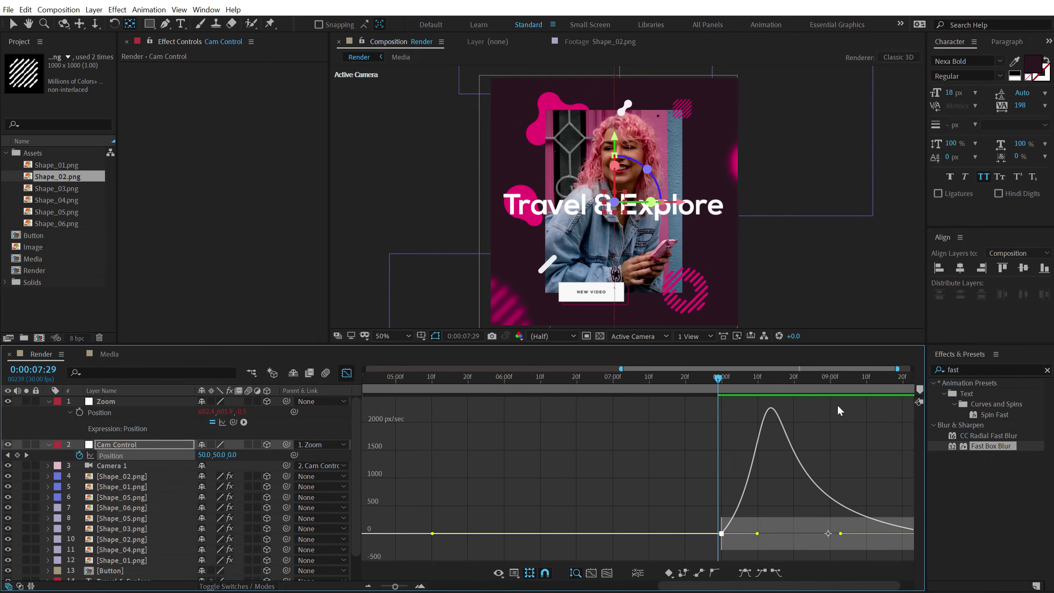
click(830, 383)
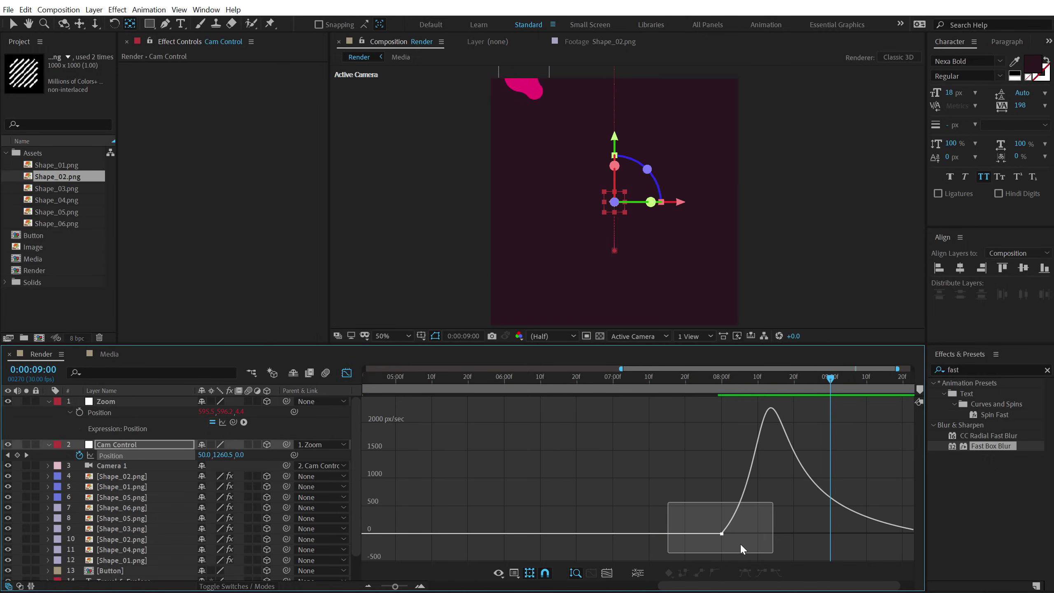
mouse_move(666, 501)
mouse_down()
mouse_move(744, 549)
mouse_move(824, 550)
mouse_up()
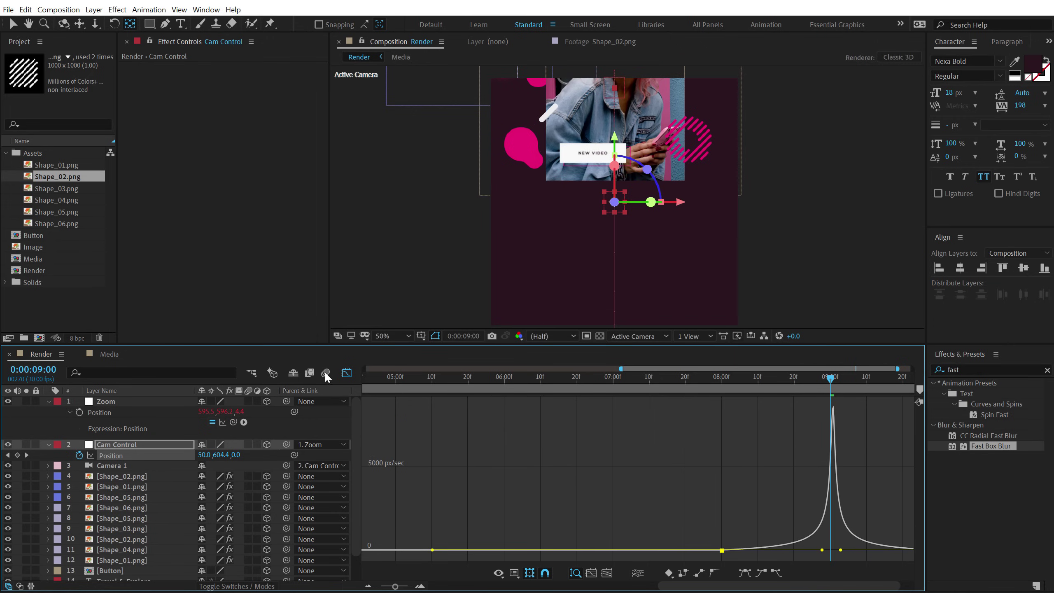
click(346, 373)
Collapse the Zoom and Cam Control layers and turn on motion blur for all layers.
click(435, 422)
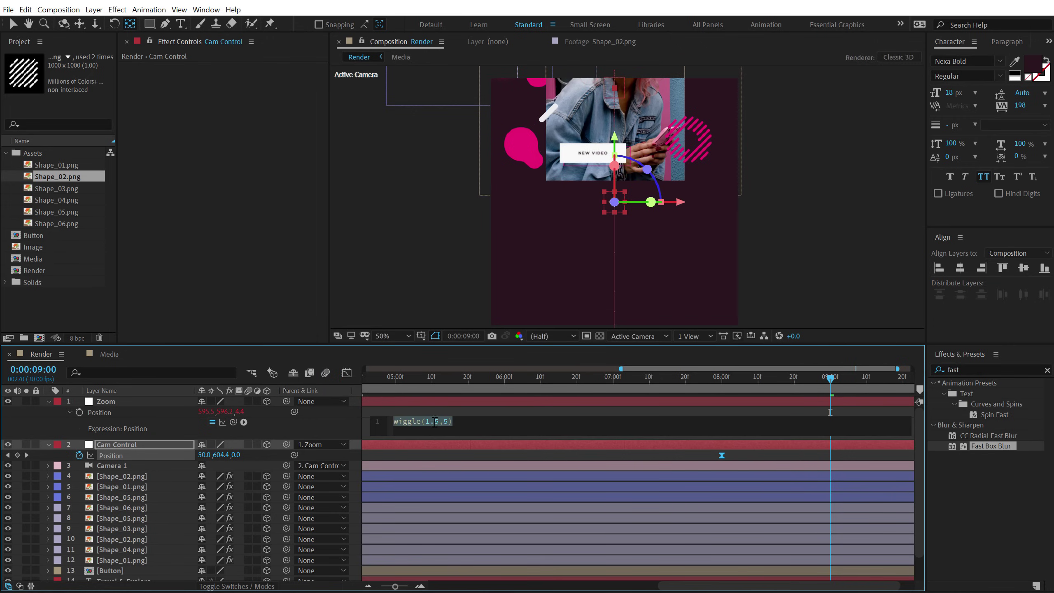
click(49, 401)
click(48, 412)
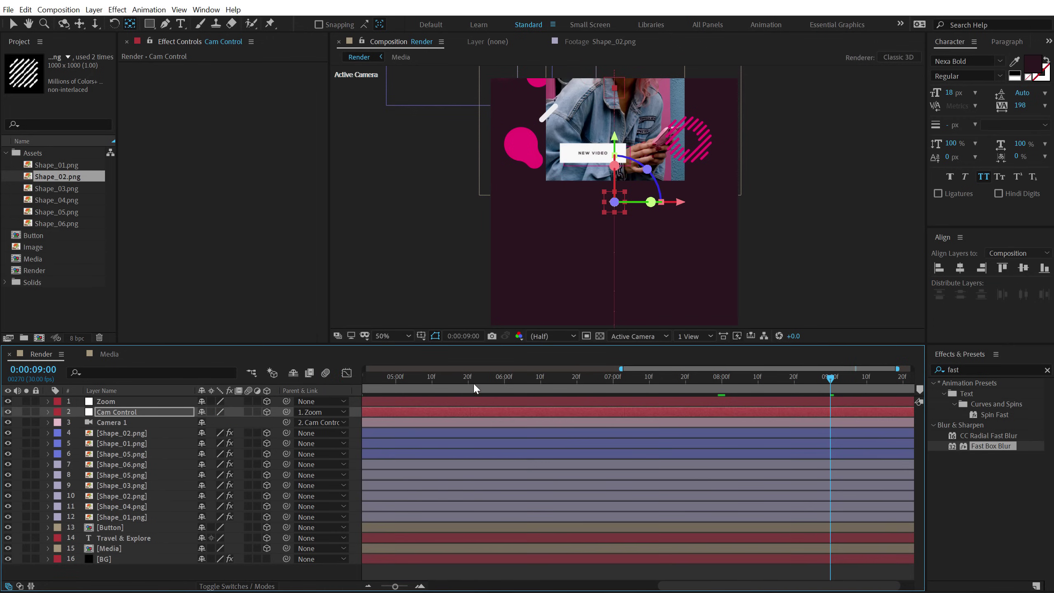
key(minus)
click(470, 379)
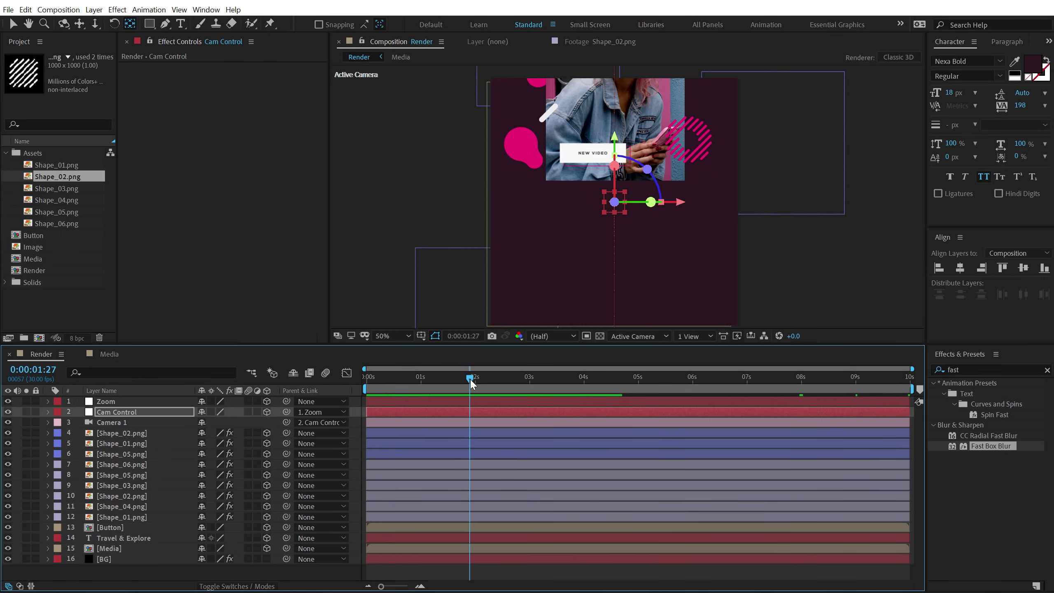
click(134, 475)
key(ctrl+a)
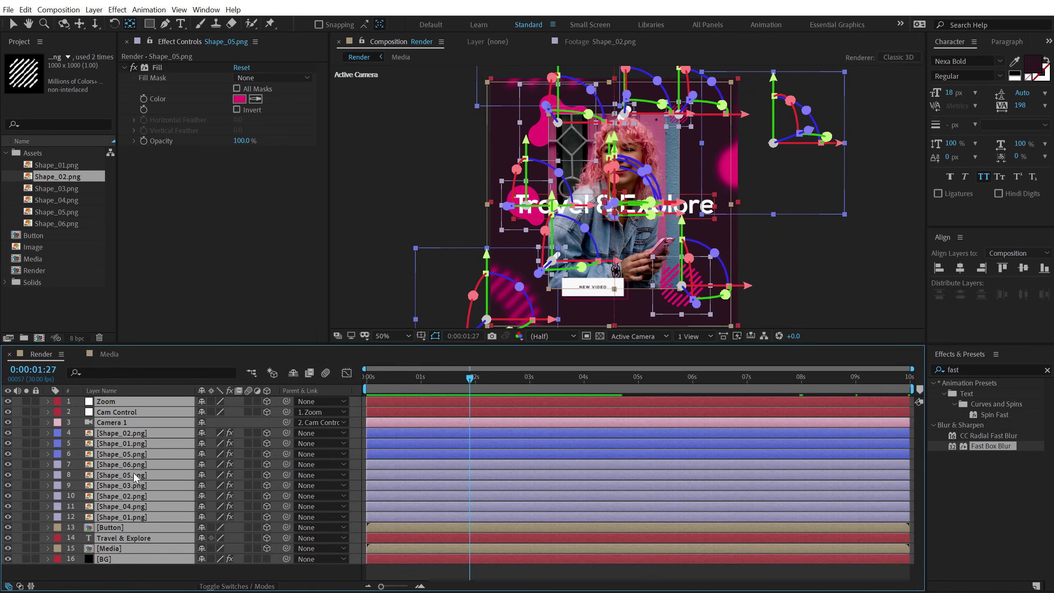
click(249, 401)
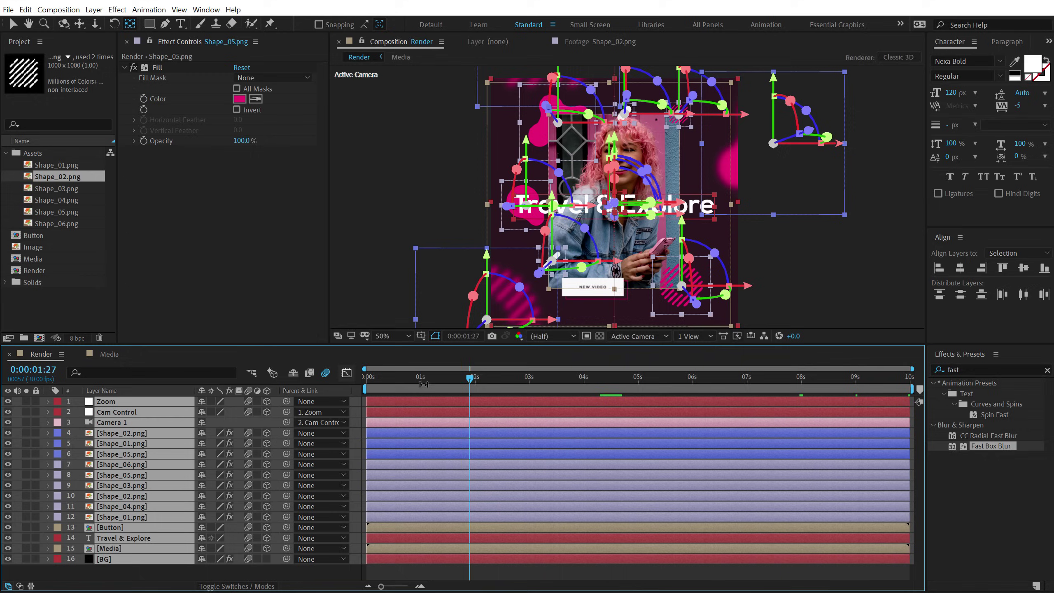
key(Home)
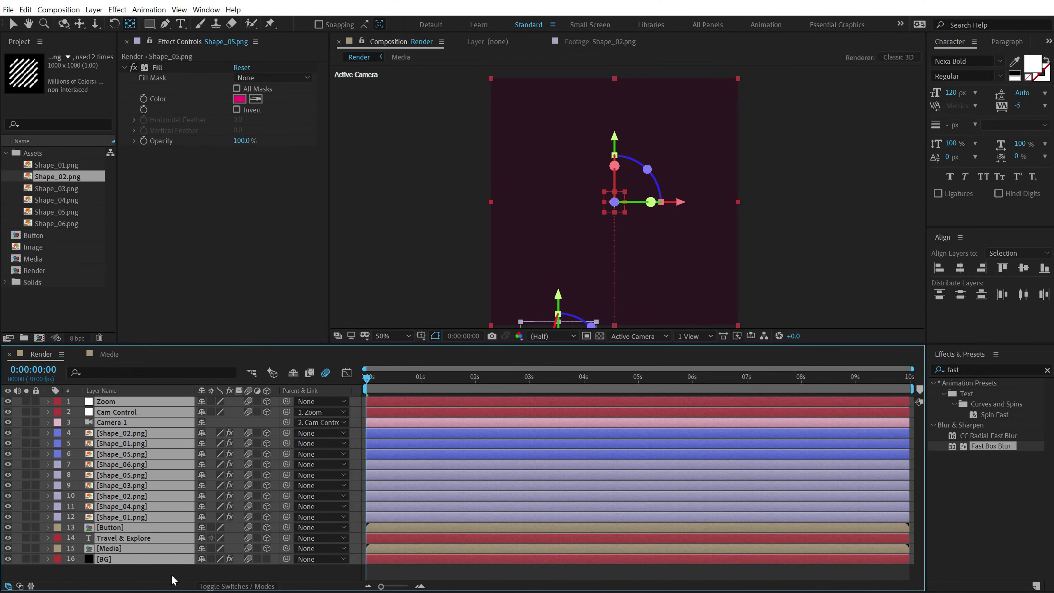
Preview the Render fly-in, stopping at 0:00:03:13, then open the Media composition.
click(171, 574)
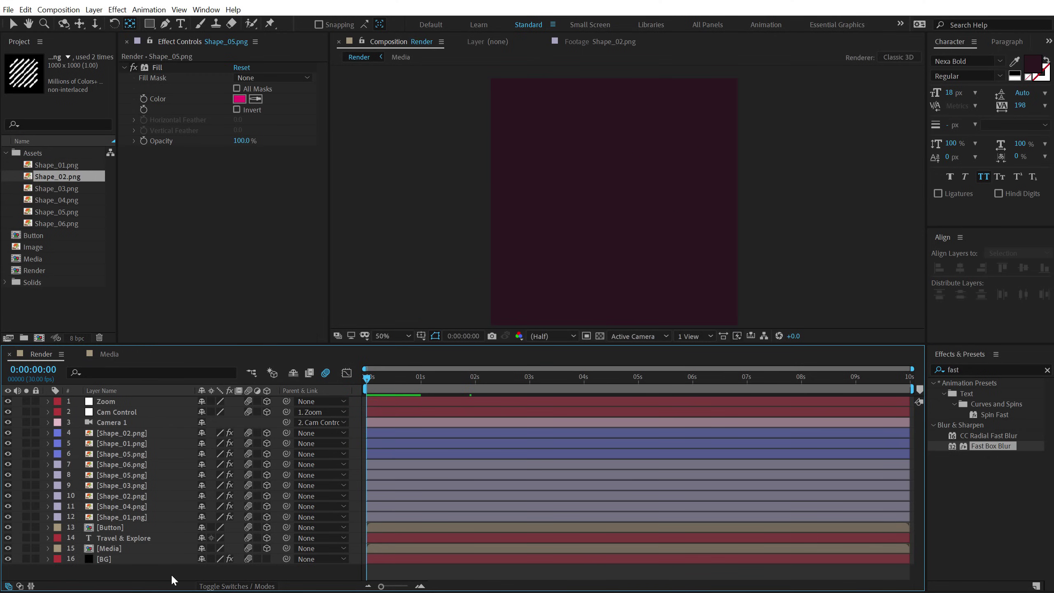
key(space)
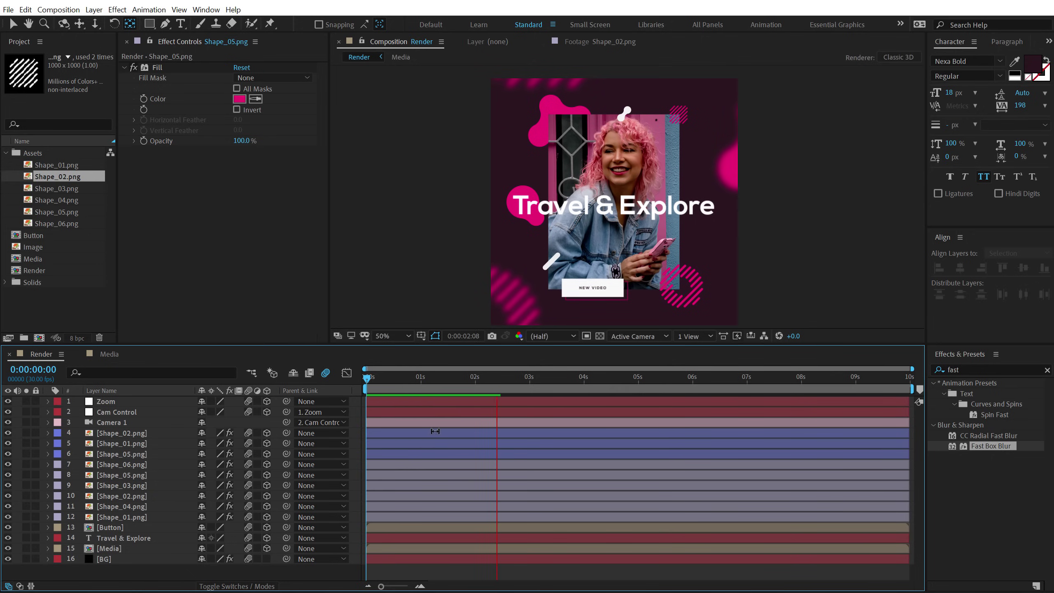
key(space)
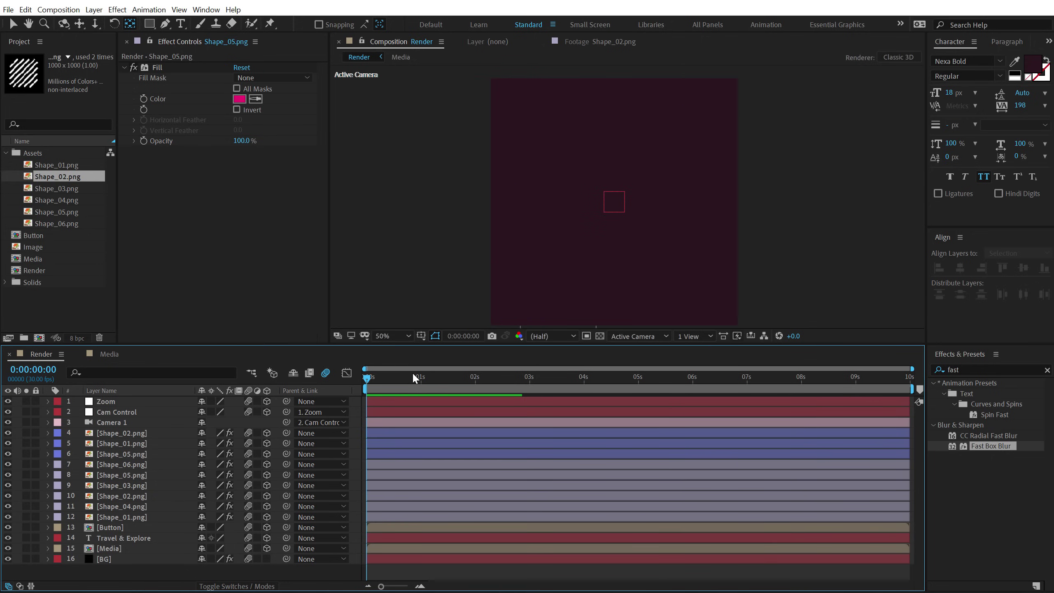
key(space)
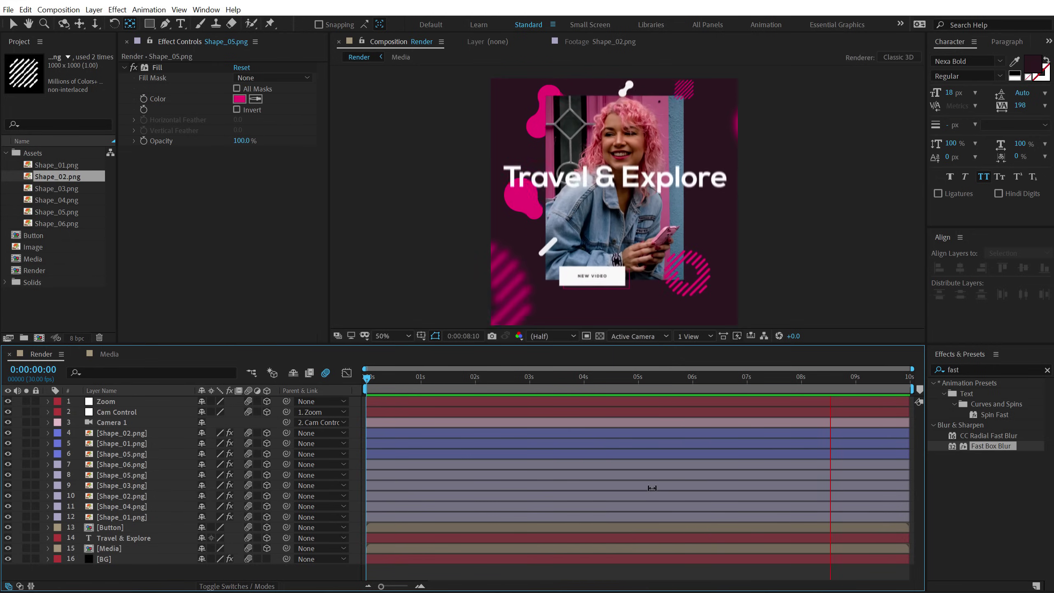
click(552, 377)
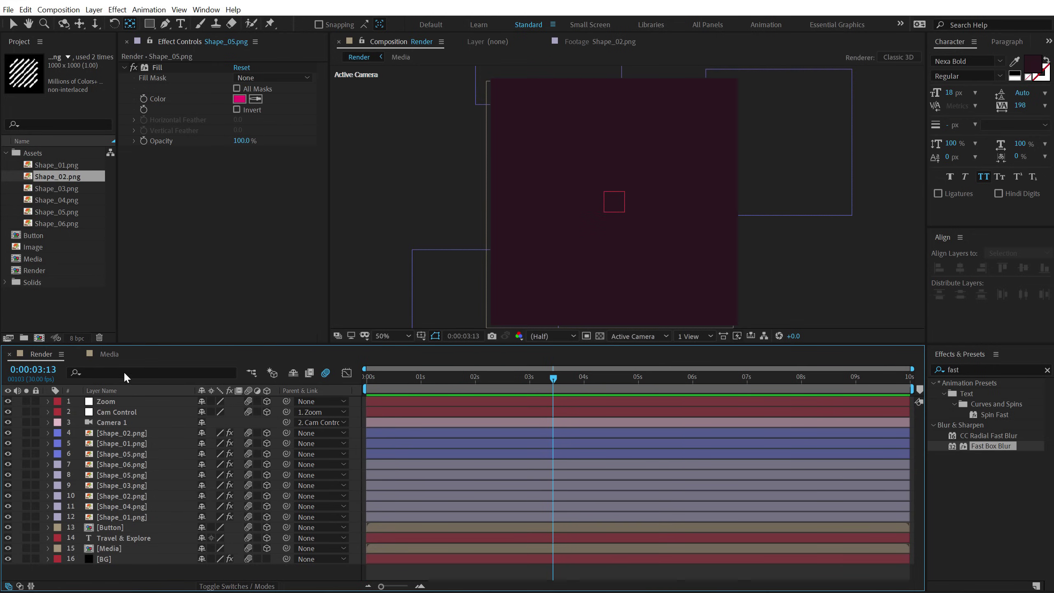
click(104, 354)
key(ctrl+a)
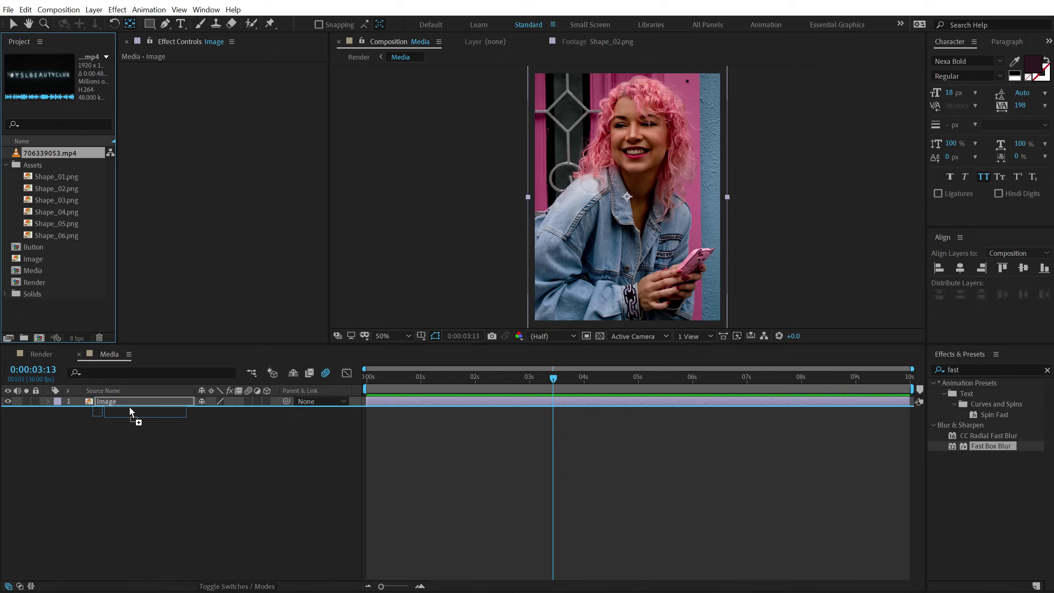
Add 706339053.mp4 above the Image layer, scale it to fill the frame, and shift it earlier.
drag(59, 300, 128, 400)
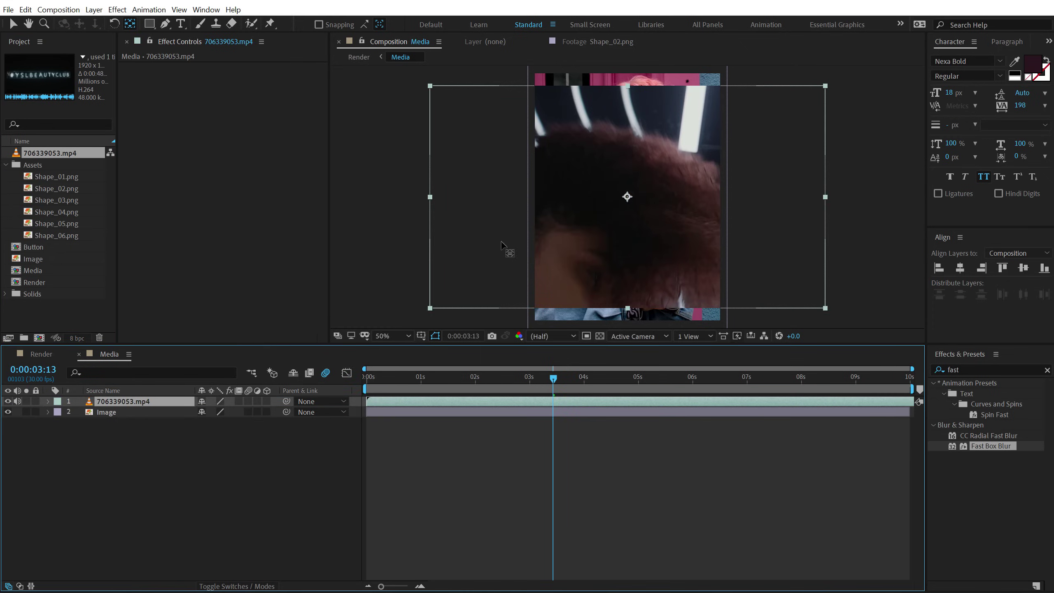
key(comma)
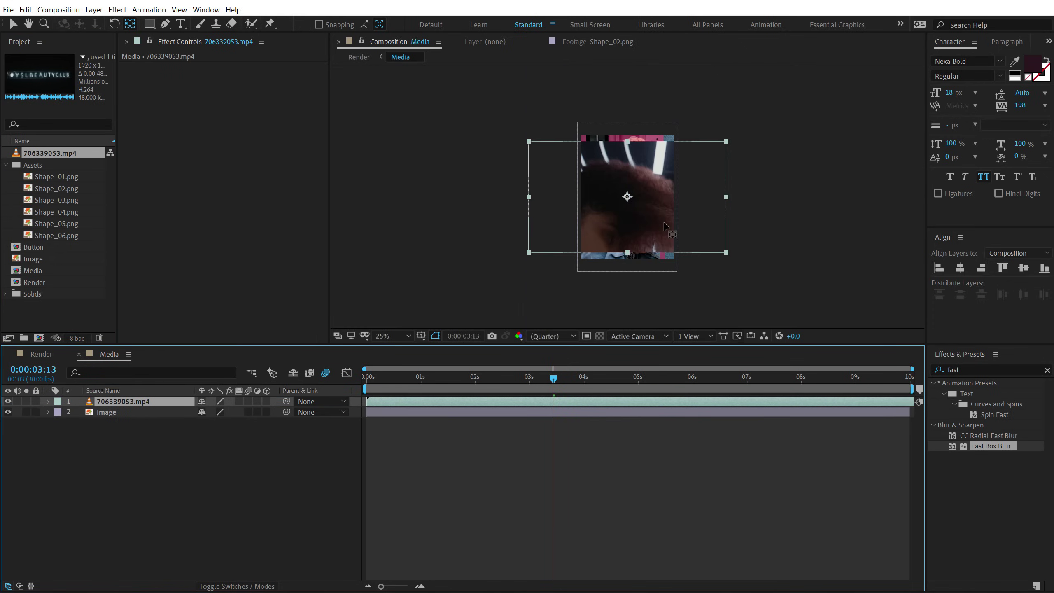
drag(726, 197, 747, 203)
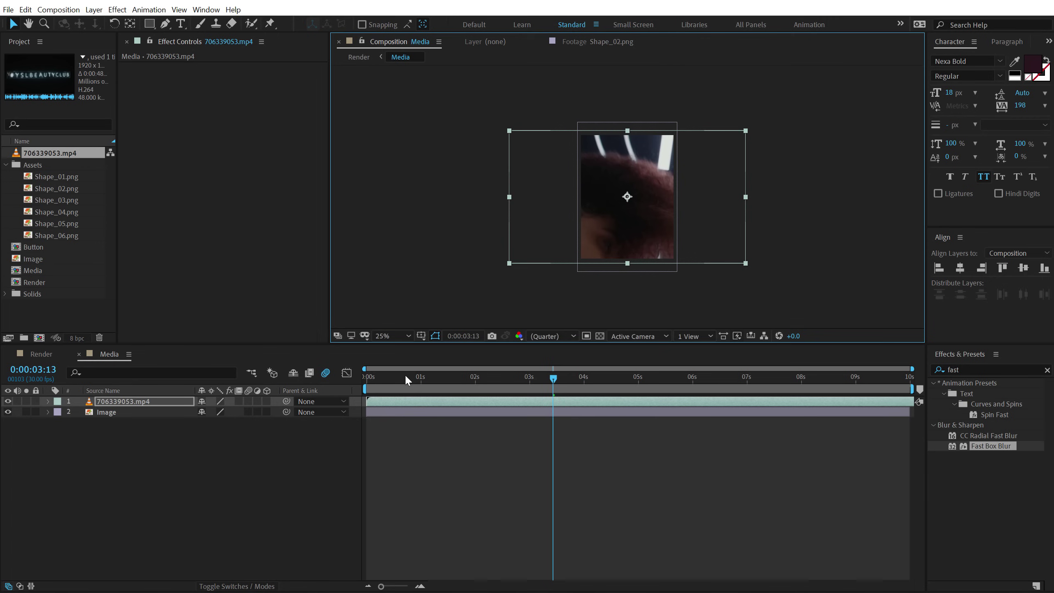
key(Home)
key(space)
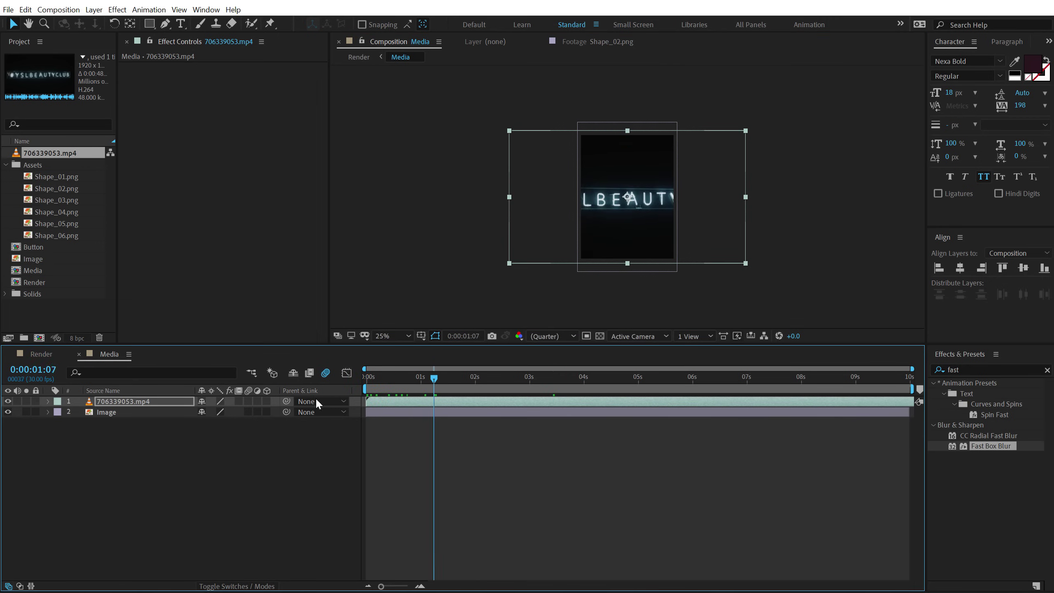
key(space)
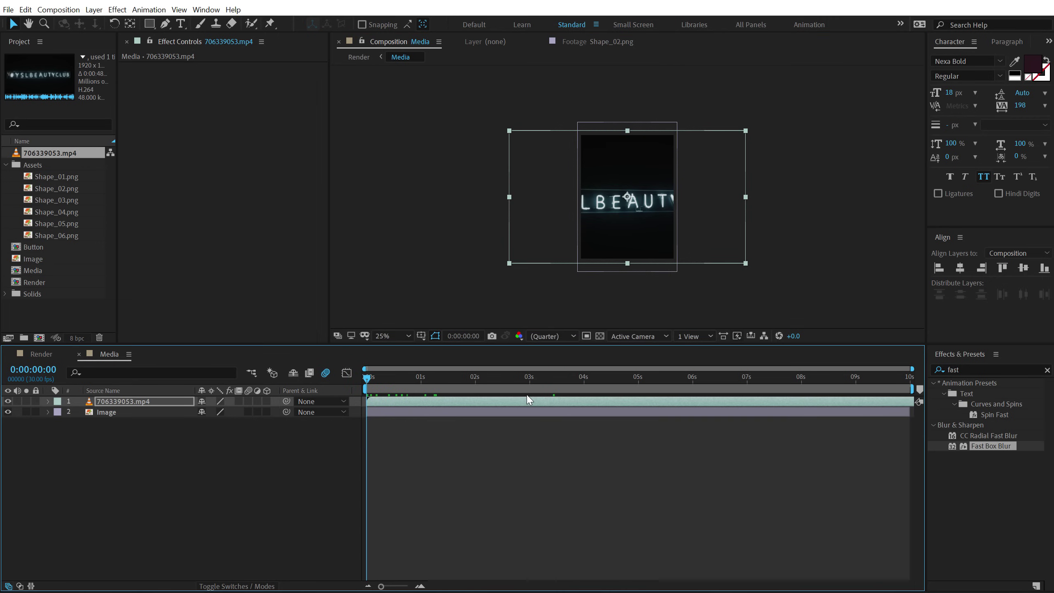
drag(528, 399, 374, 410)
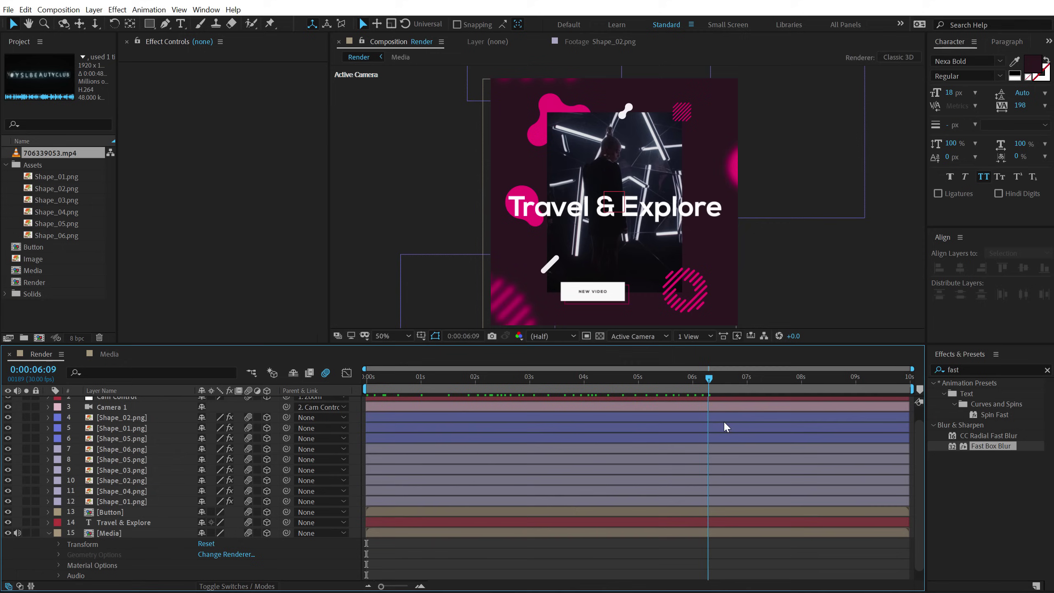
Retype the Travel & Explore headline as 'Fab Fashion' and preview it up to 0:00:08:25.
key(space)
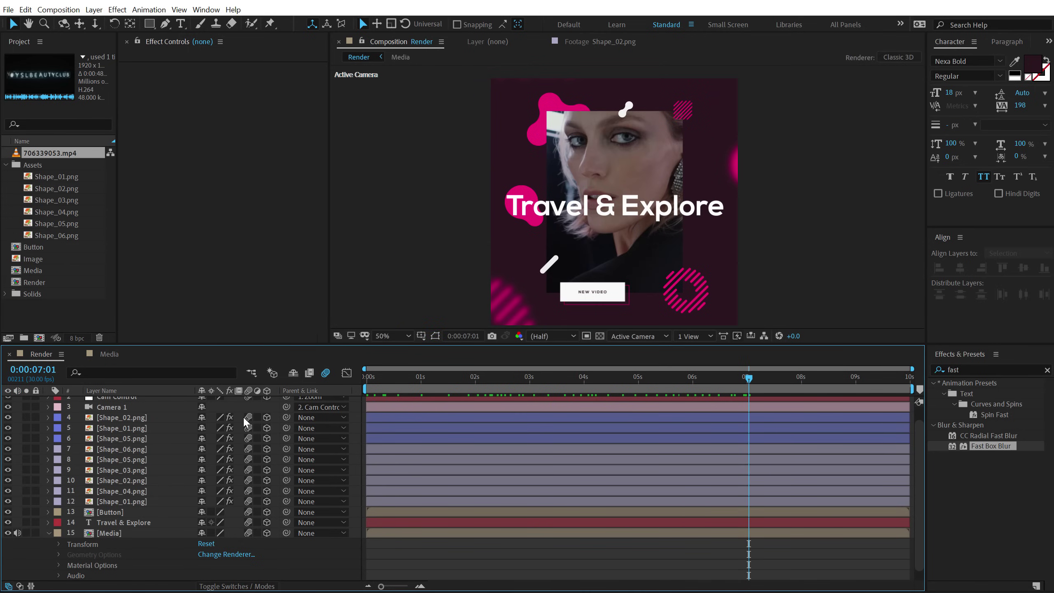
click(113, 523)
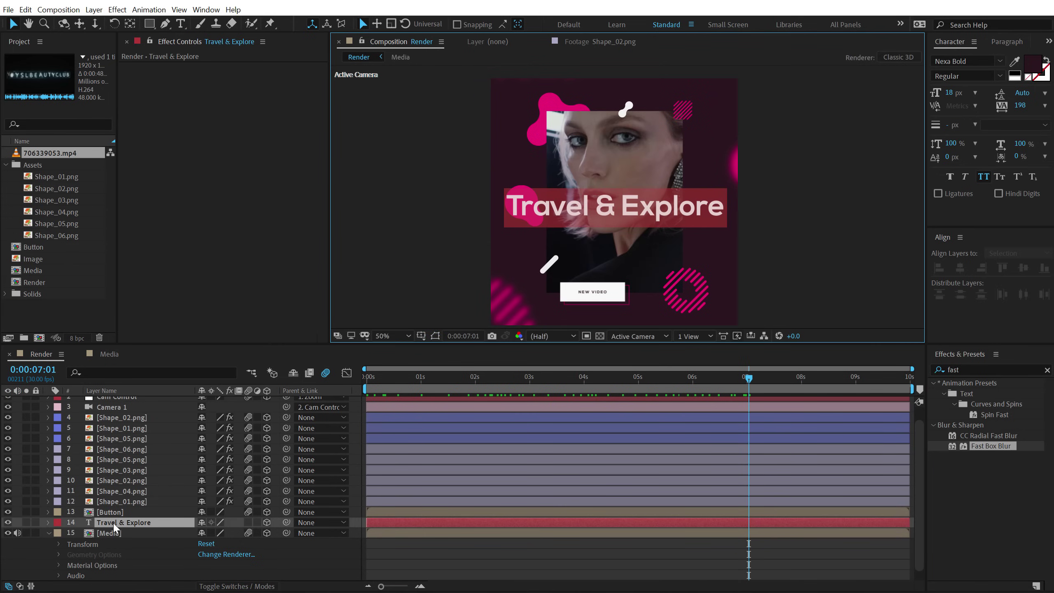
key(ctrl+t)
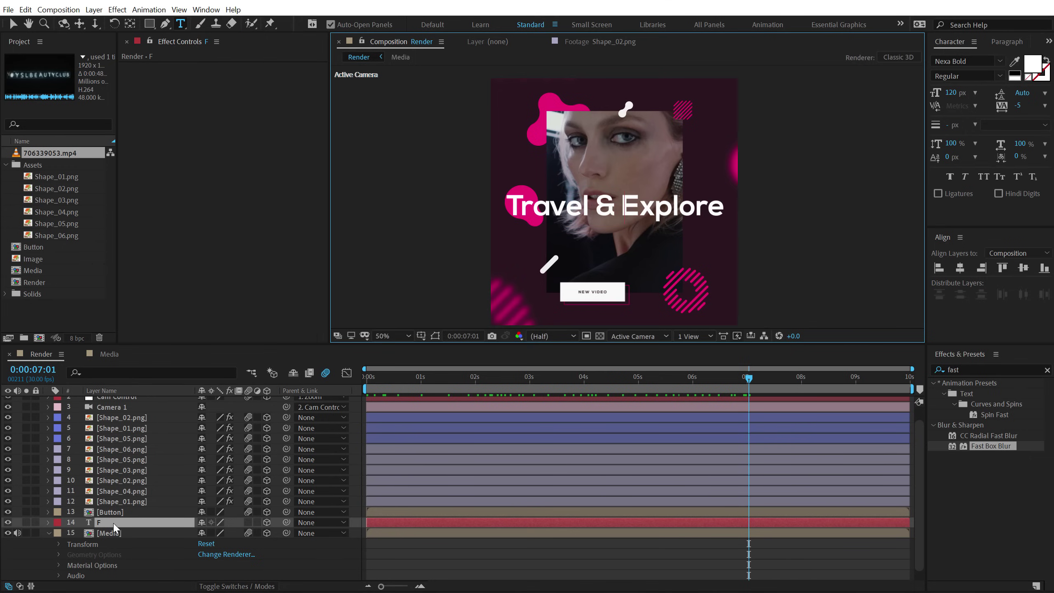
text(Fab)
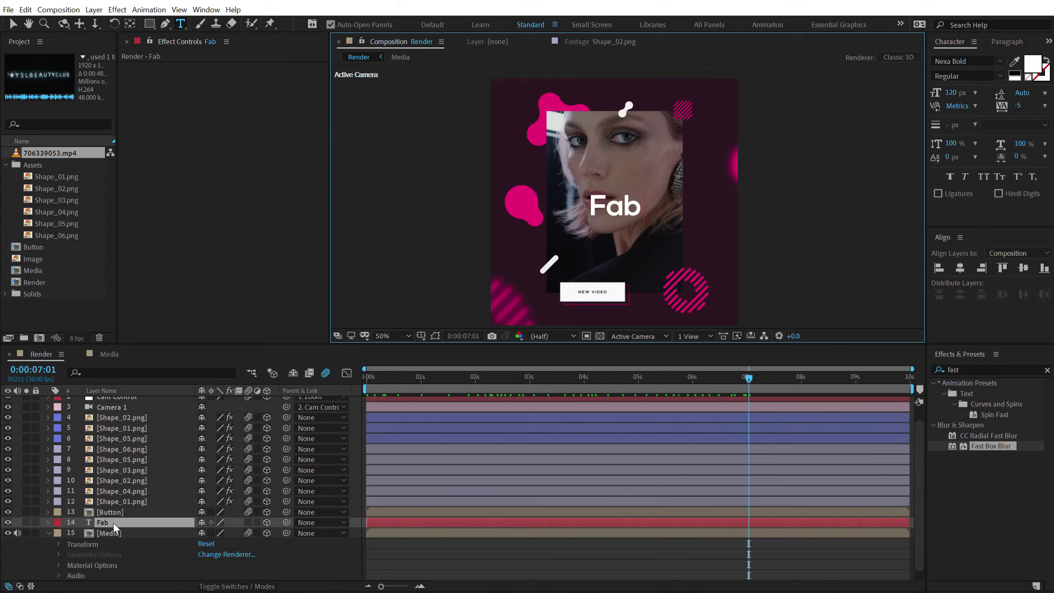
text( Fashion)
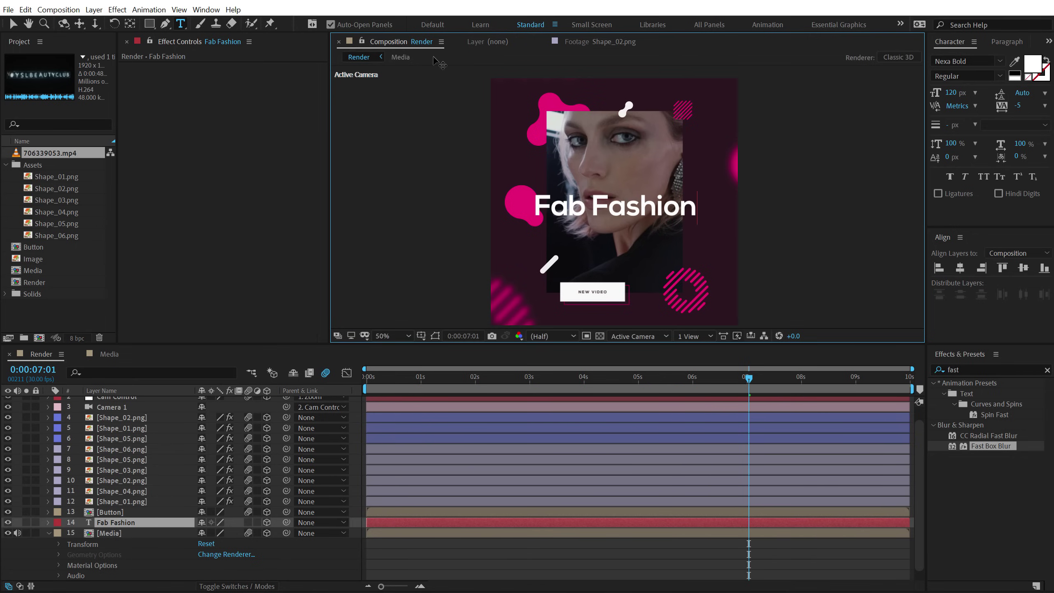
key(Escape)
key(space)
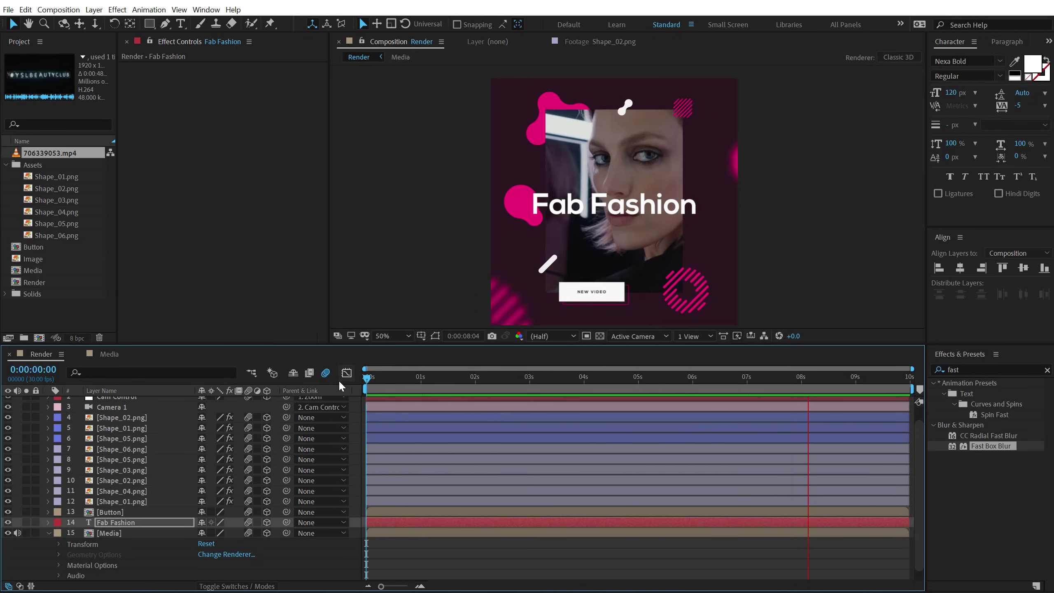
click(847, 385)
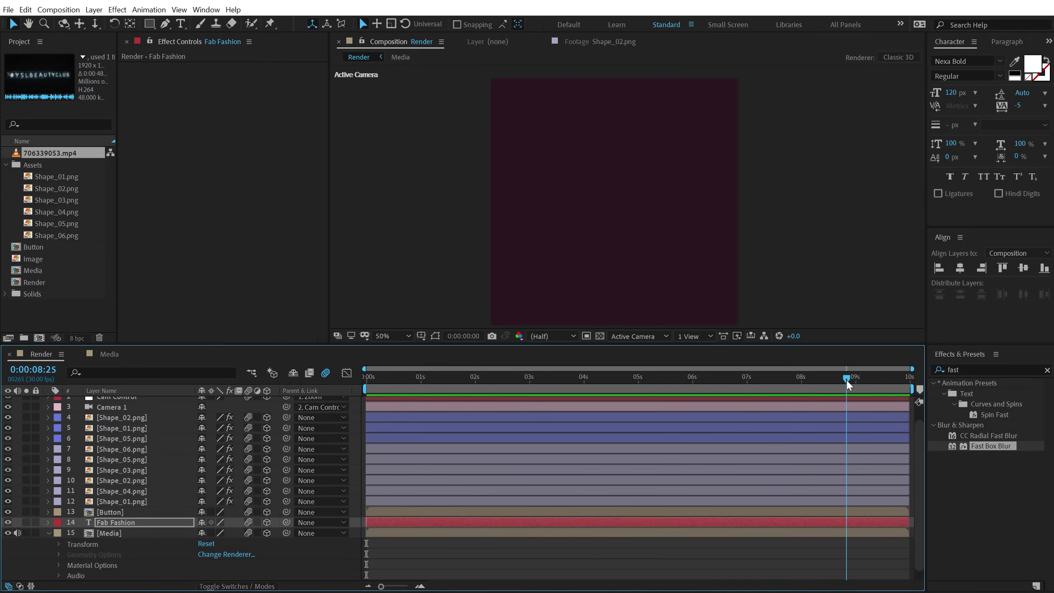